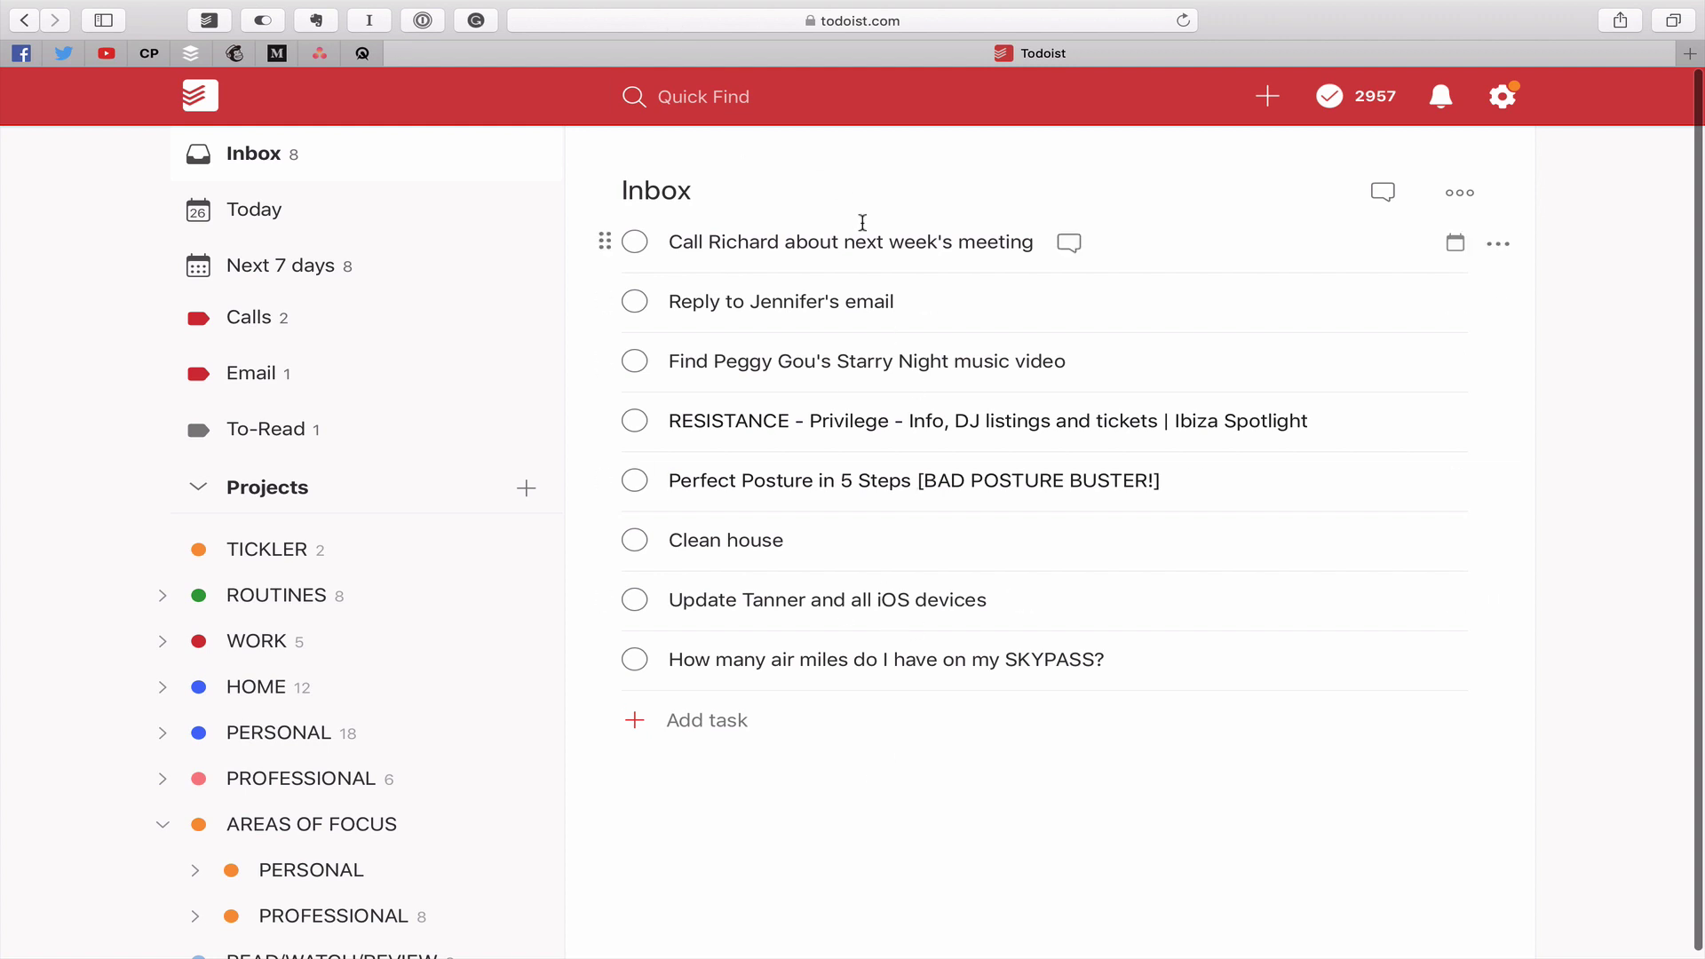
Add the Calls label and the Project X project to the inbox task about calling regarding next week's meeting
click(948, 228)
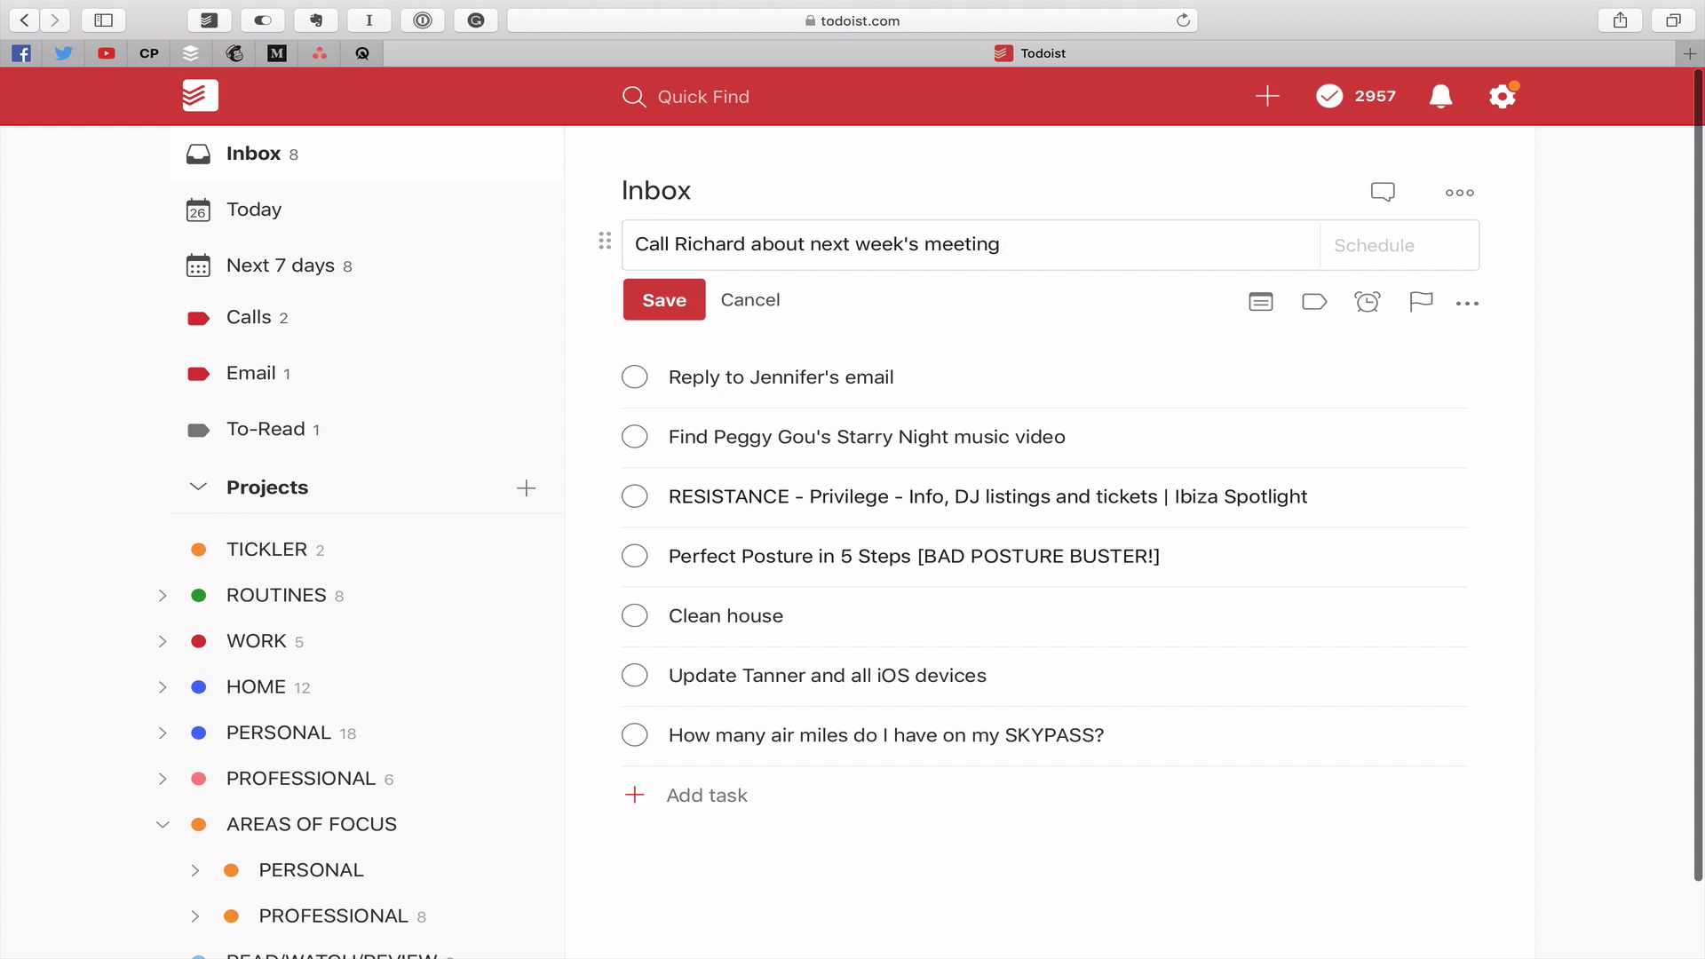
text(@cal)
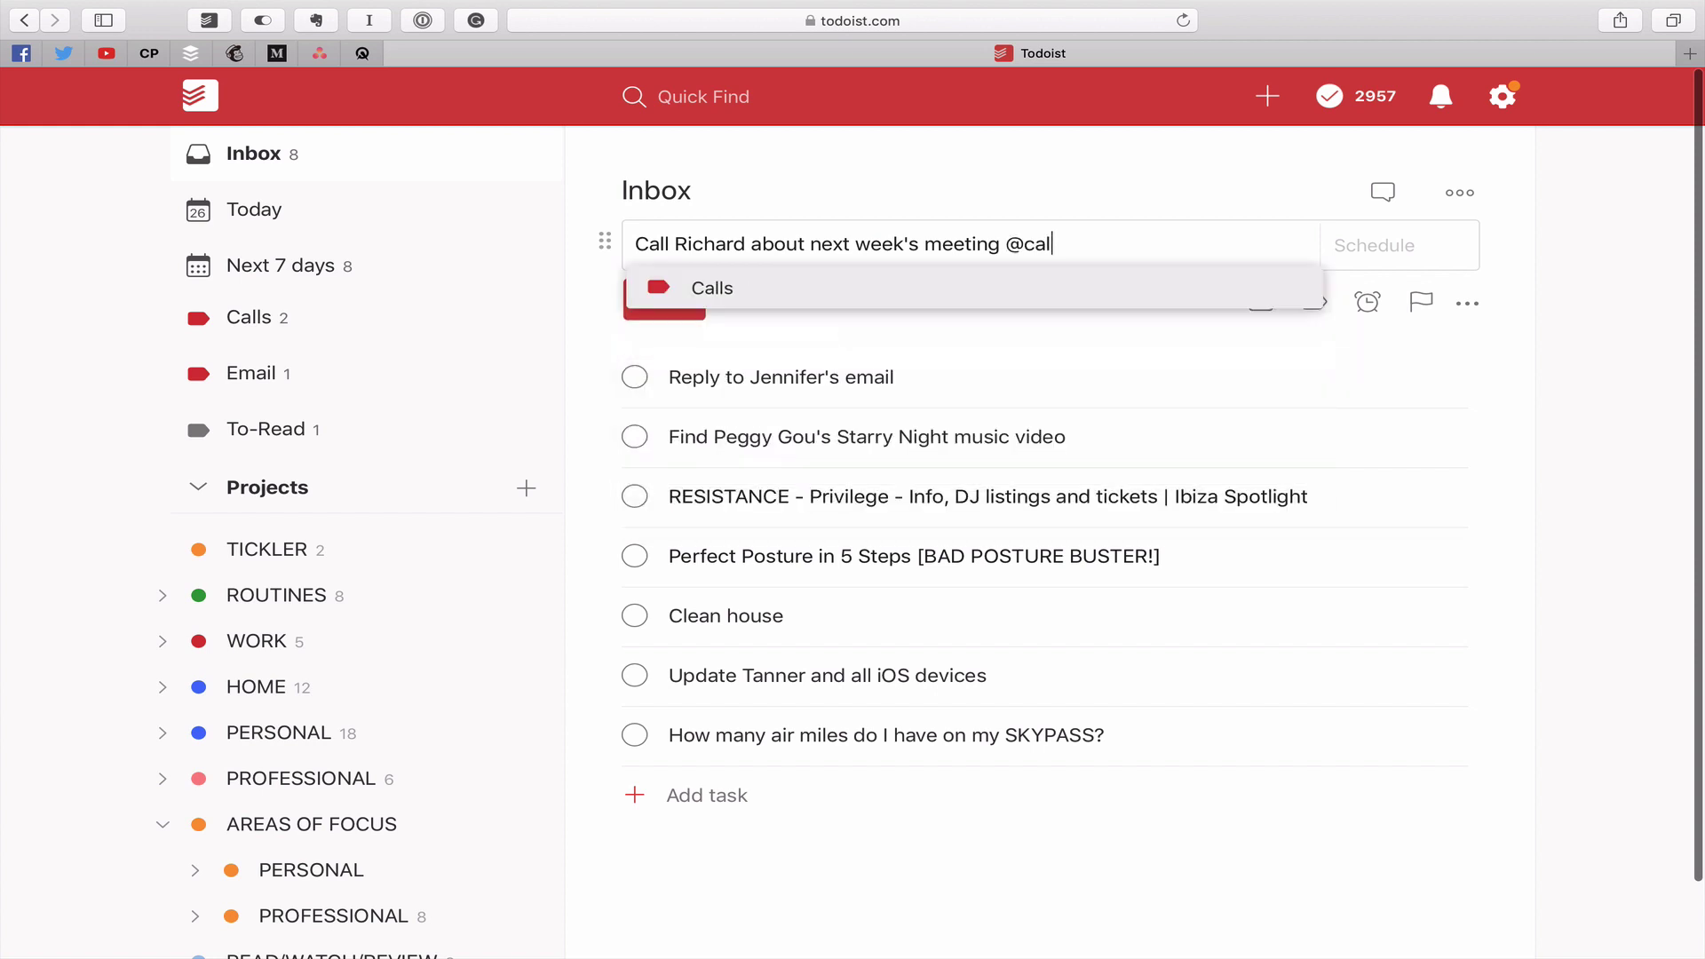
key(Return)
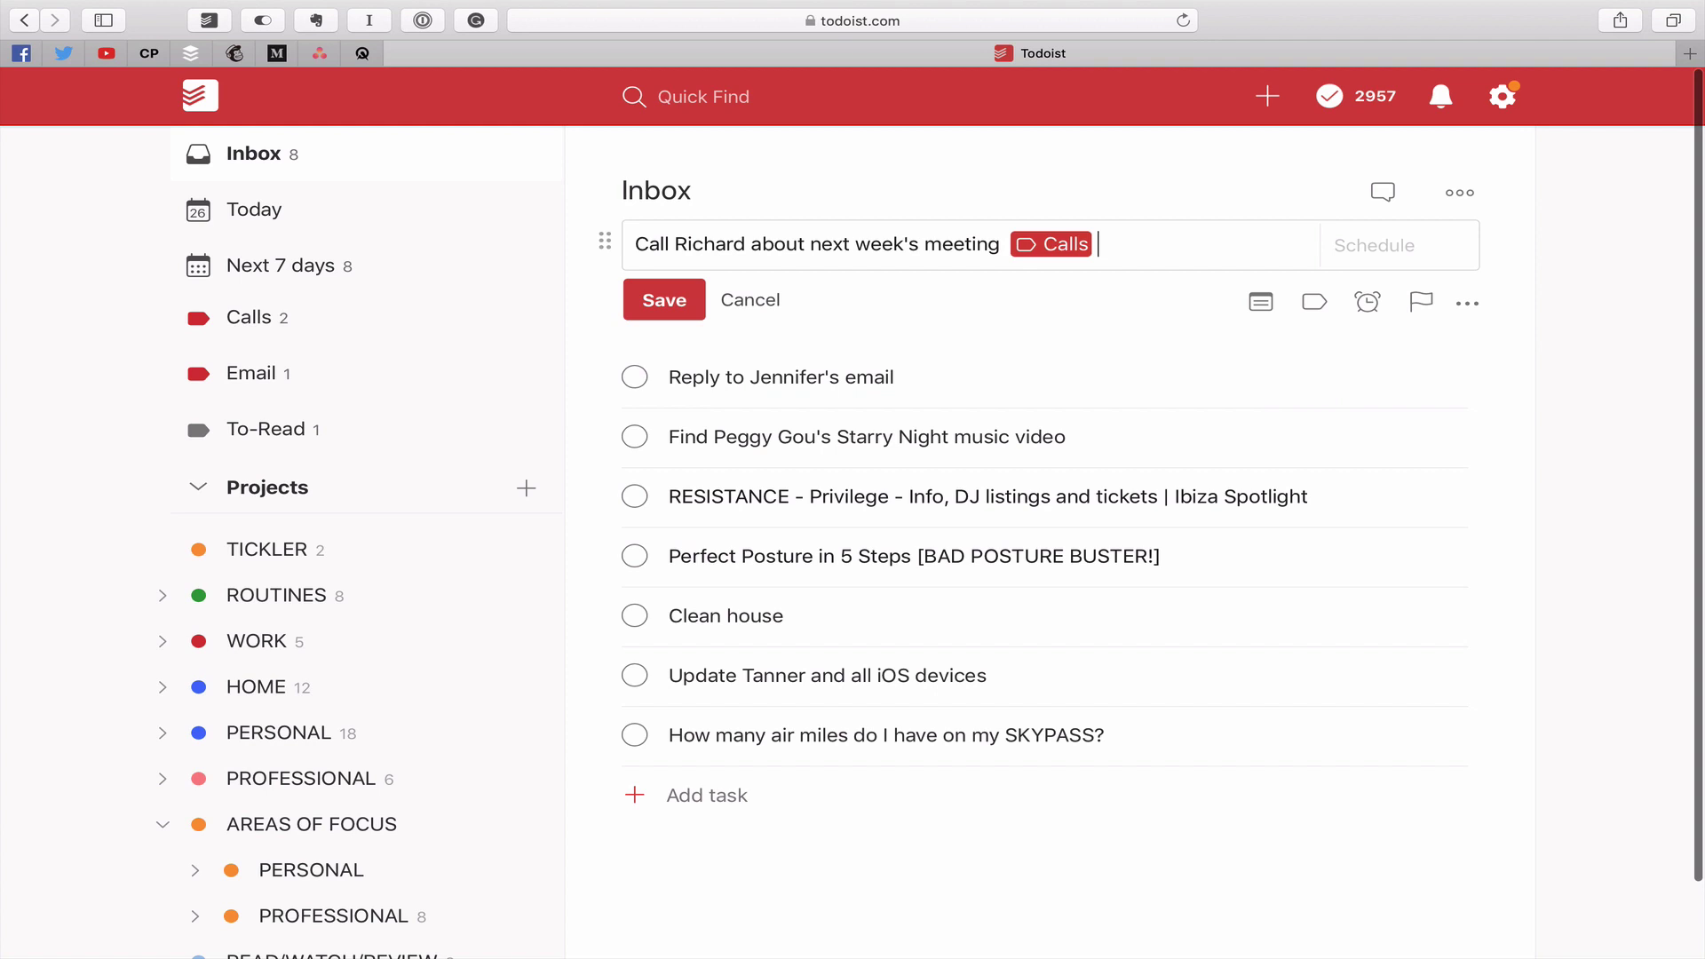
text(#)
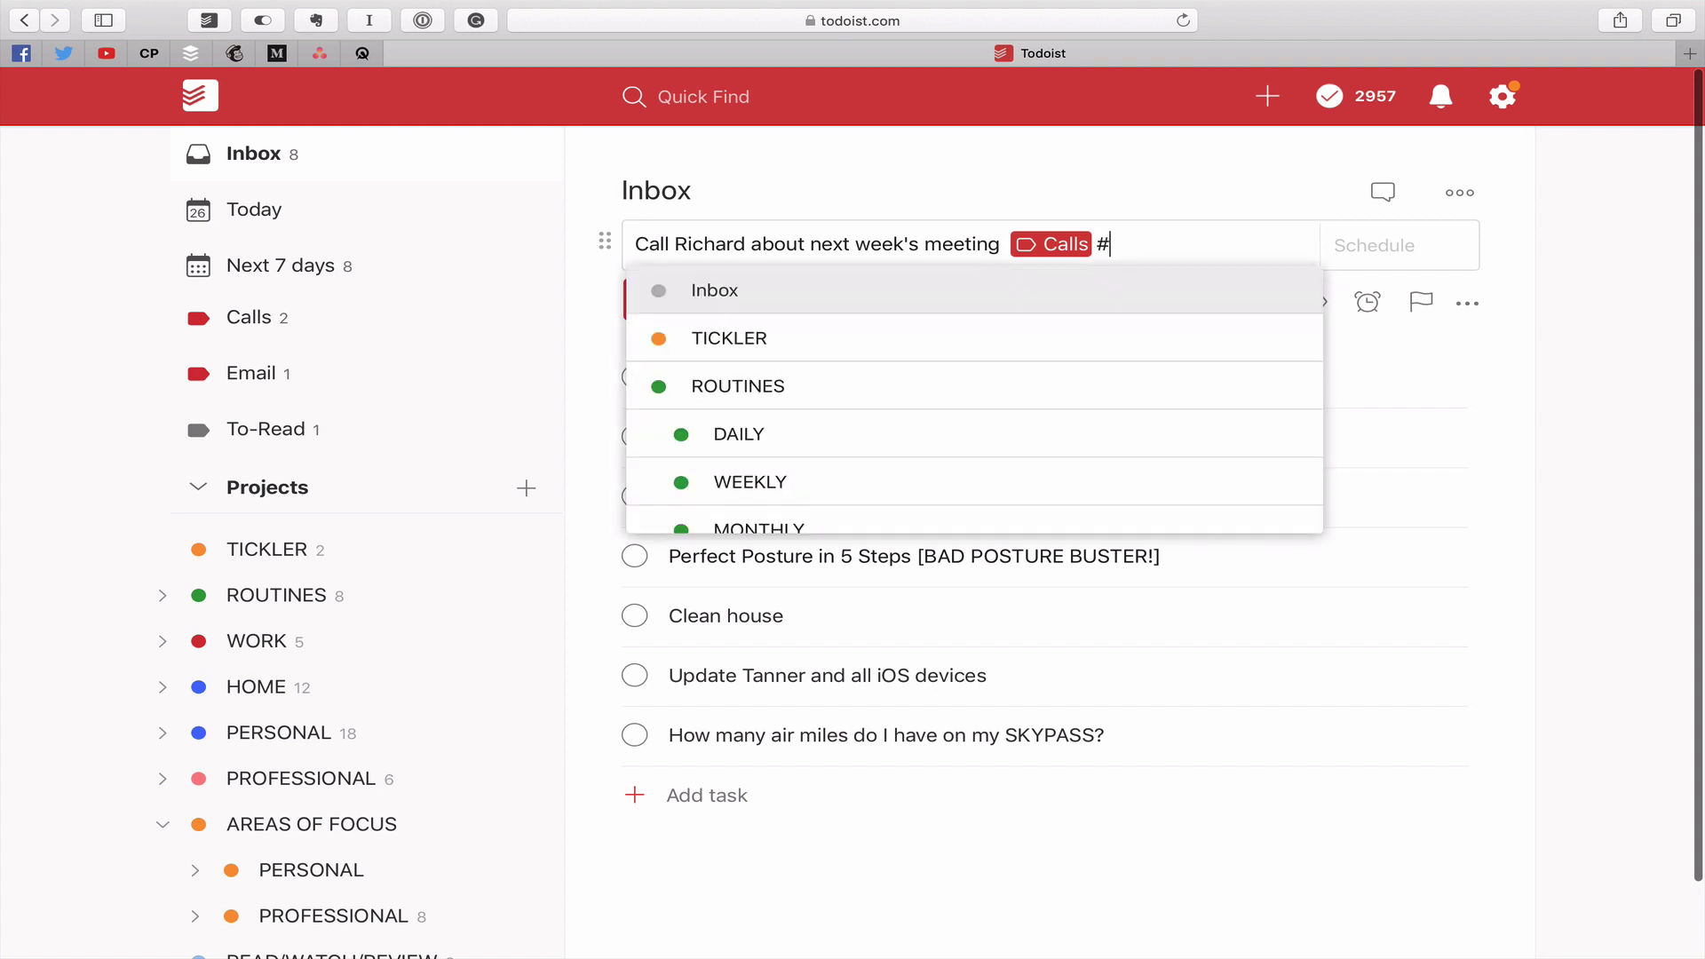
text(p)
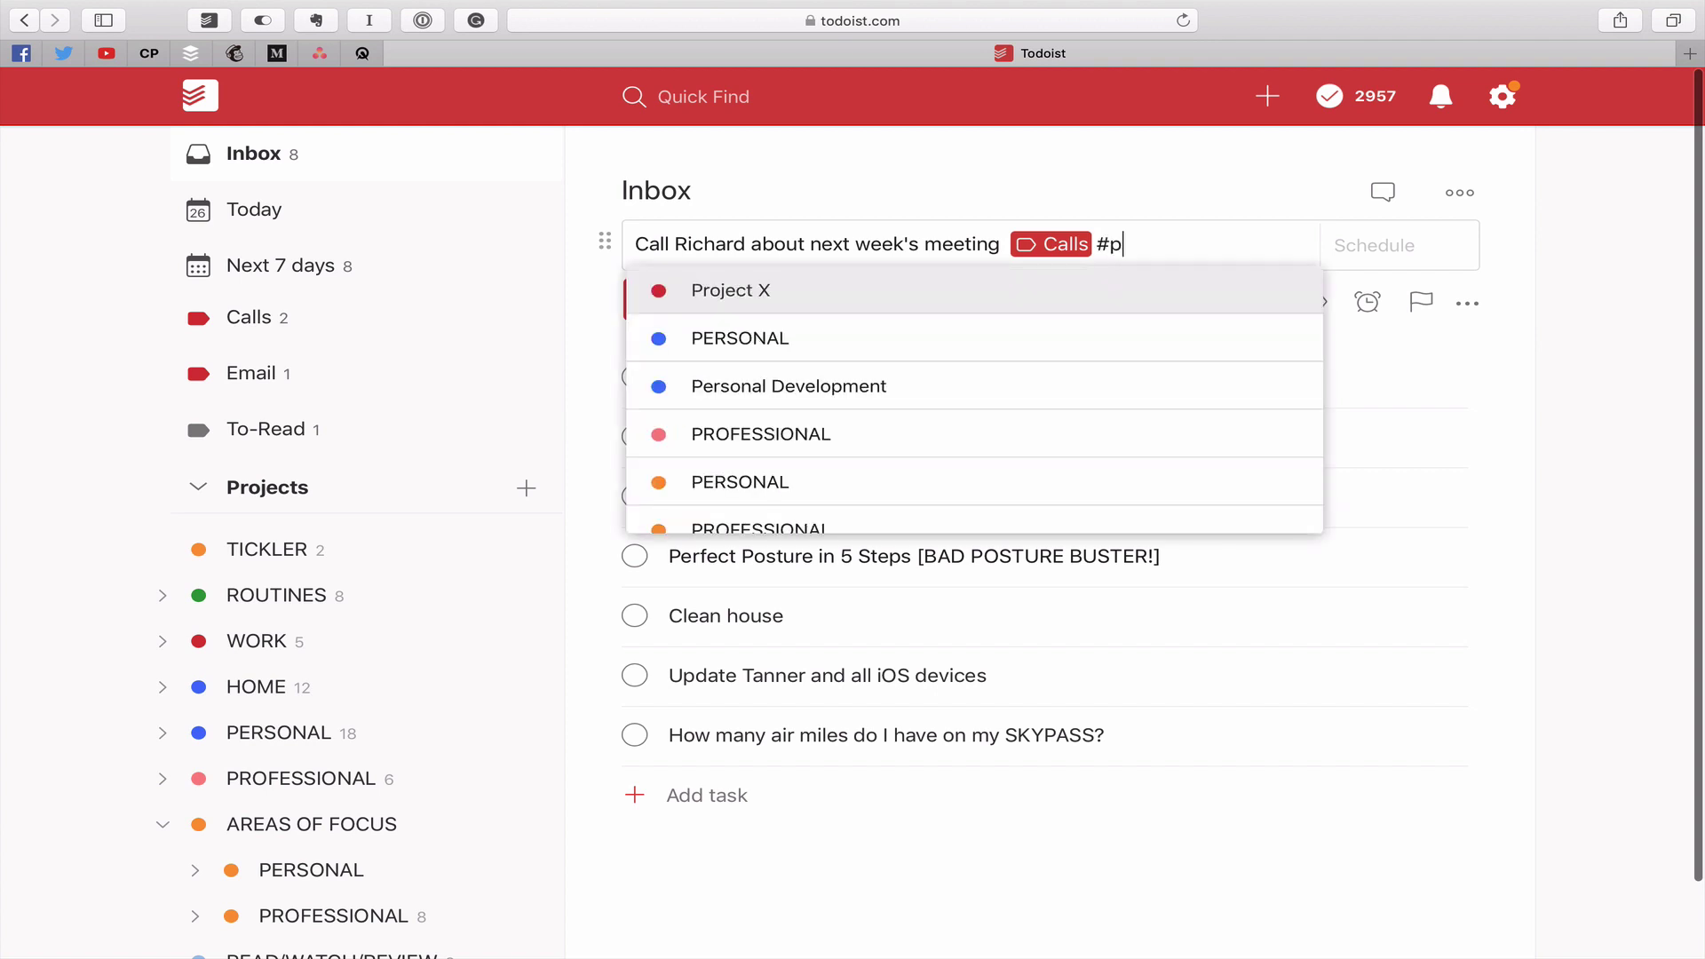
key(Return)
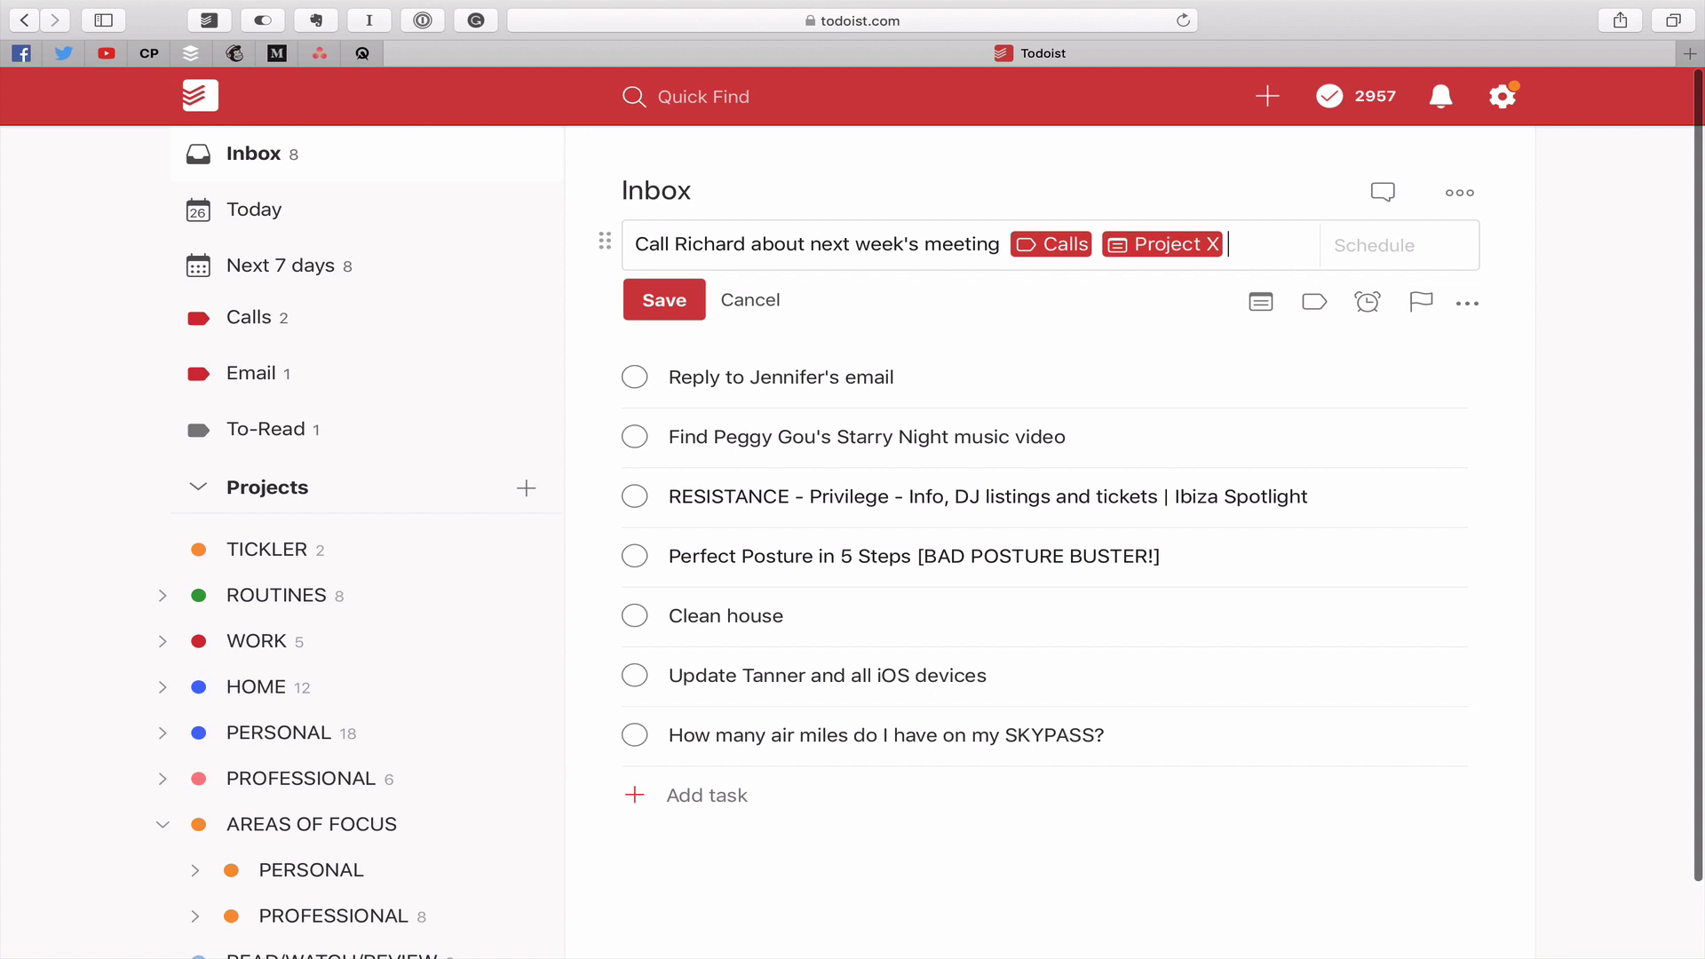
Set the call task to priority 2, schedule it for Monday 29 Jul, and save it
text(p2)
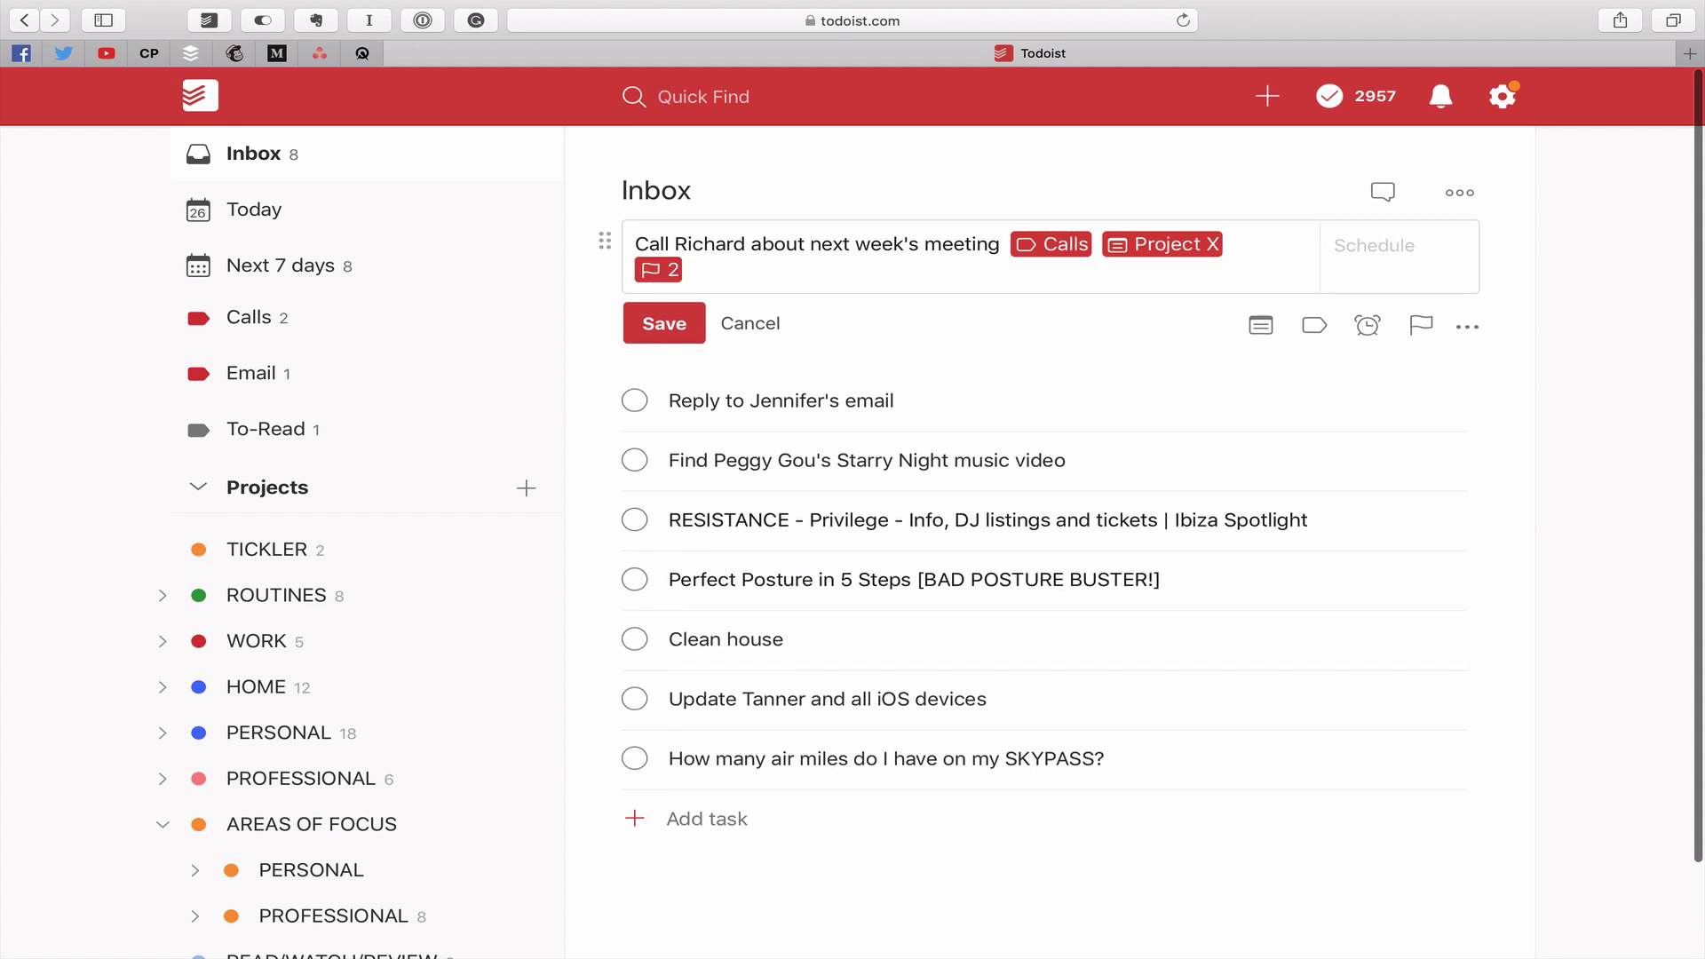
key(Tab)
text(mon)
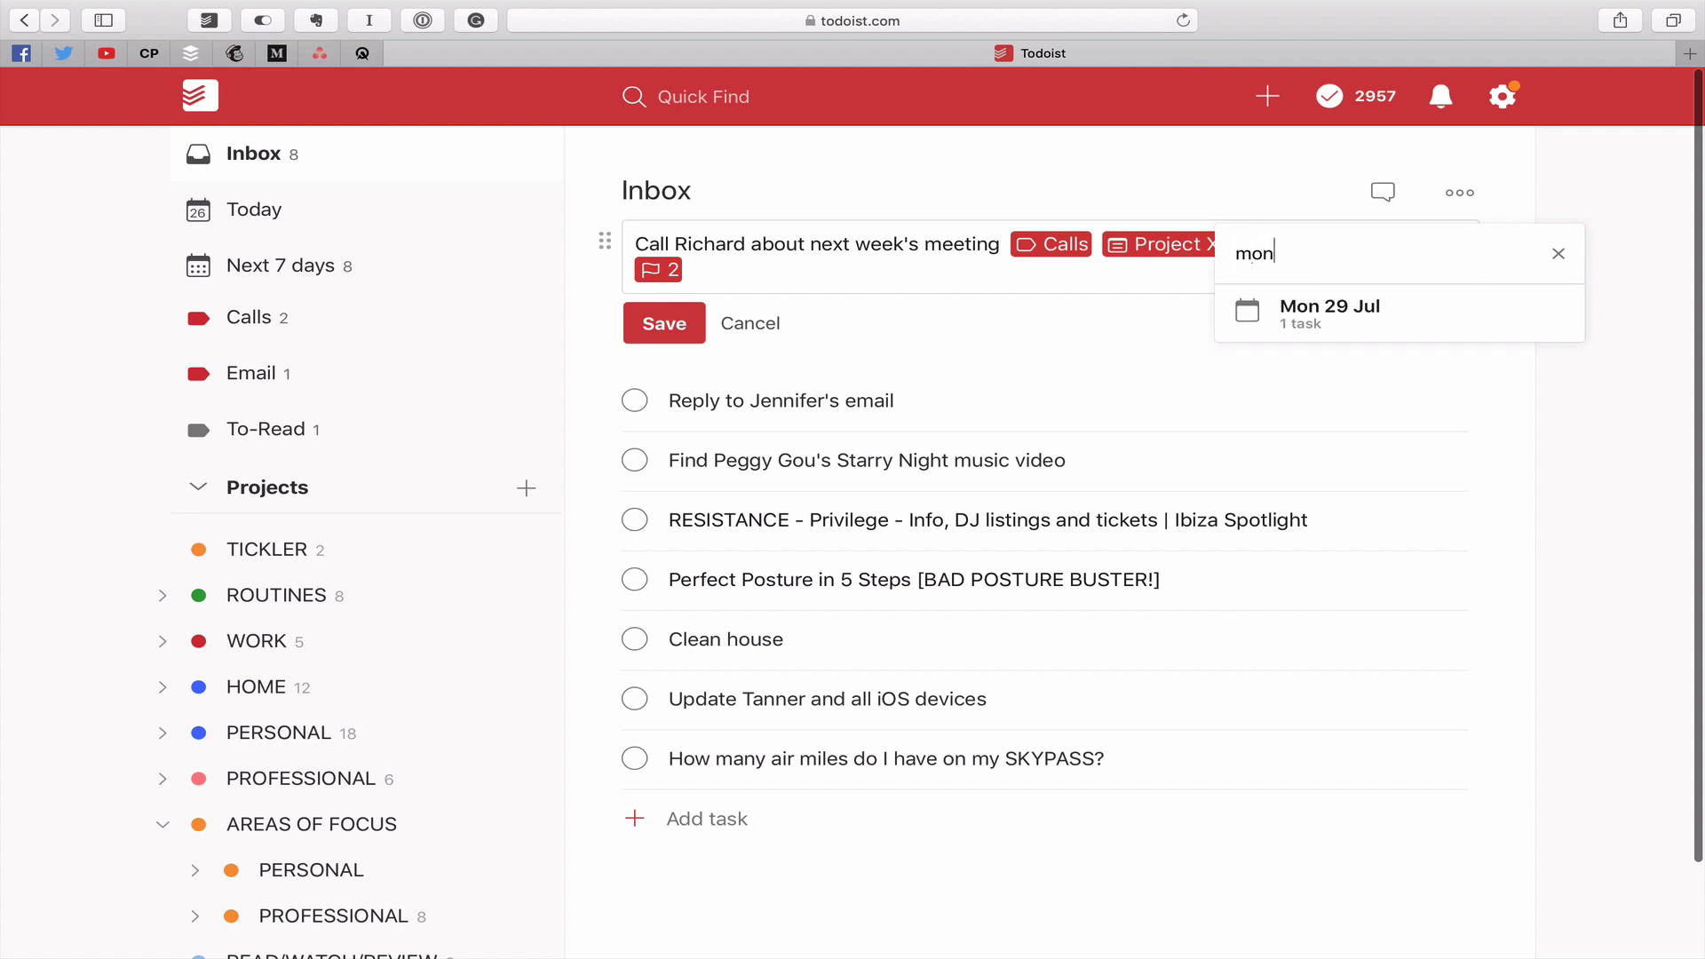
key(Return)
key(Return)
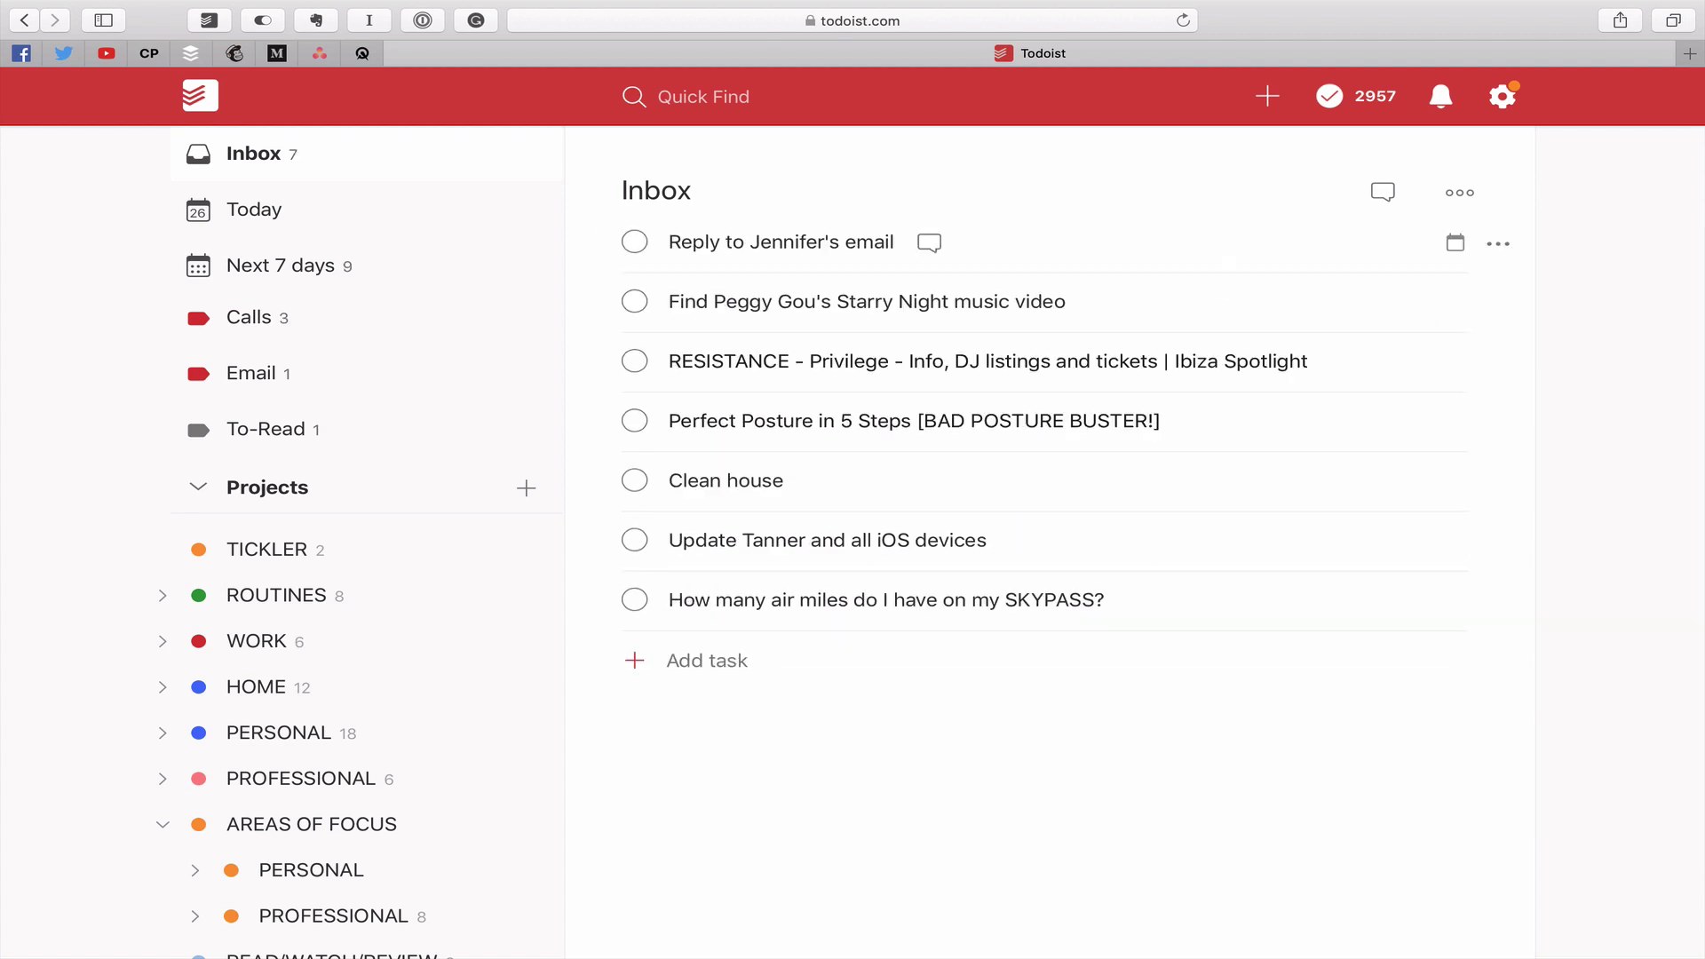
Label the email reply task Email, assign it to the End of Year Sales Report project, and save it
click(1075, 238)
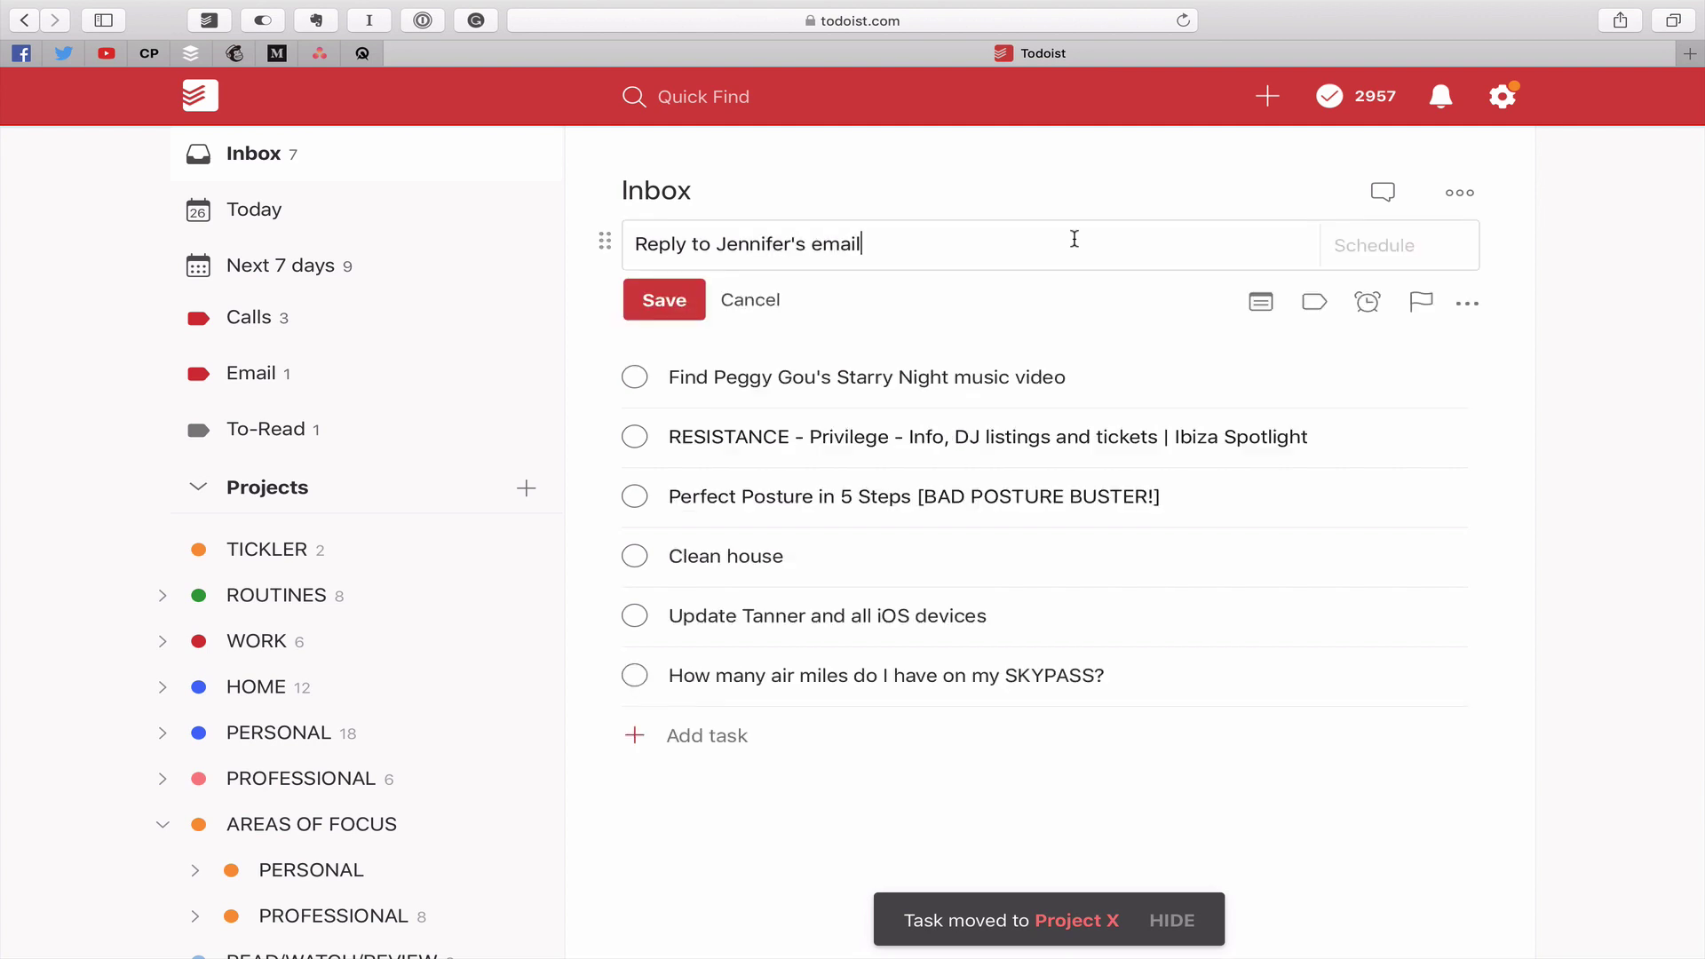
text(@)
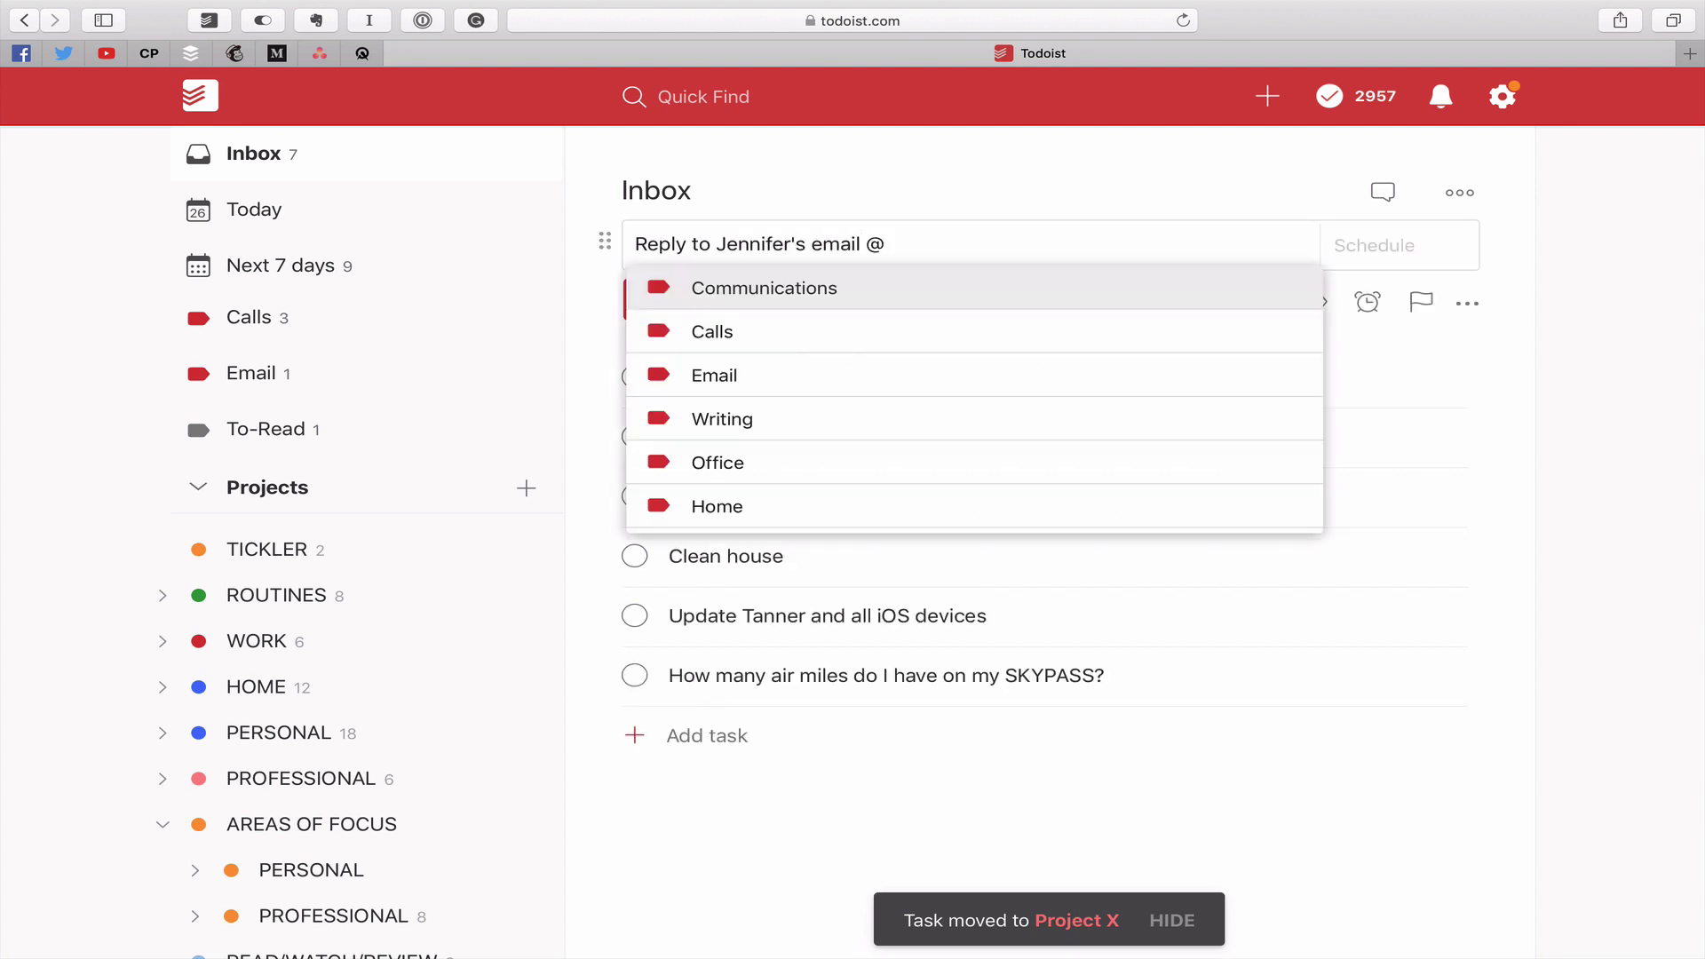
text(em)
key(Return)
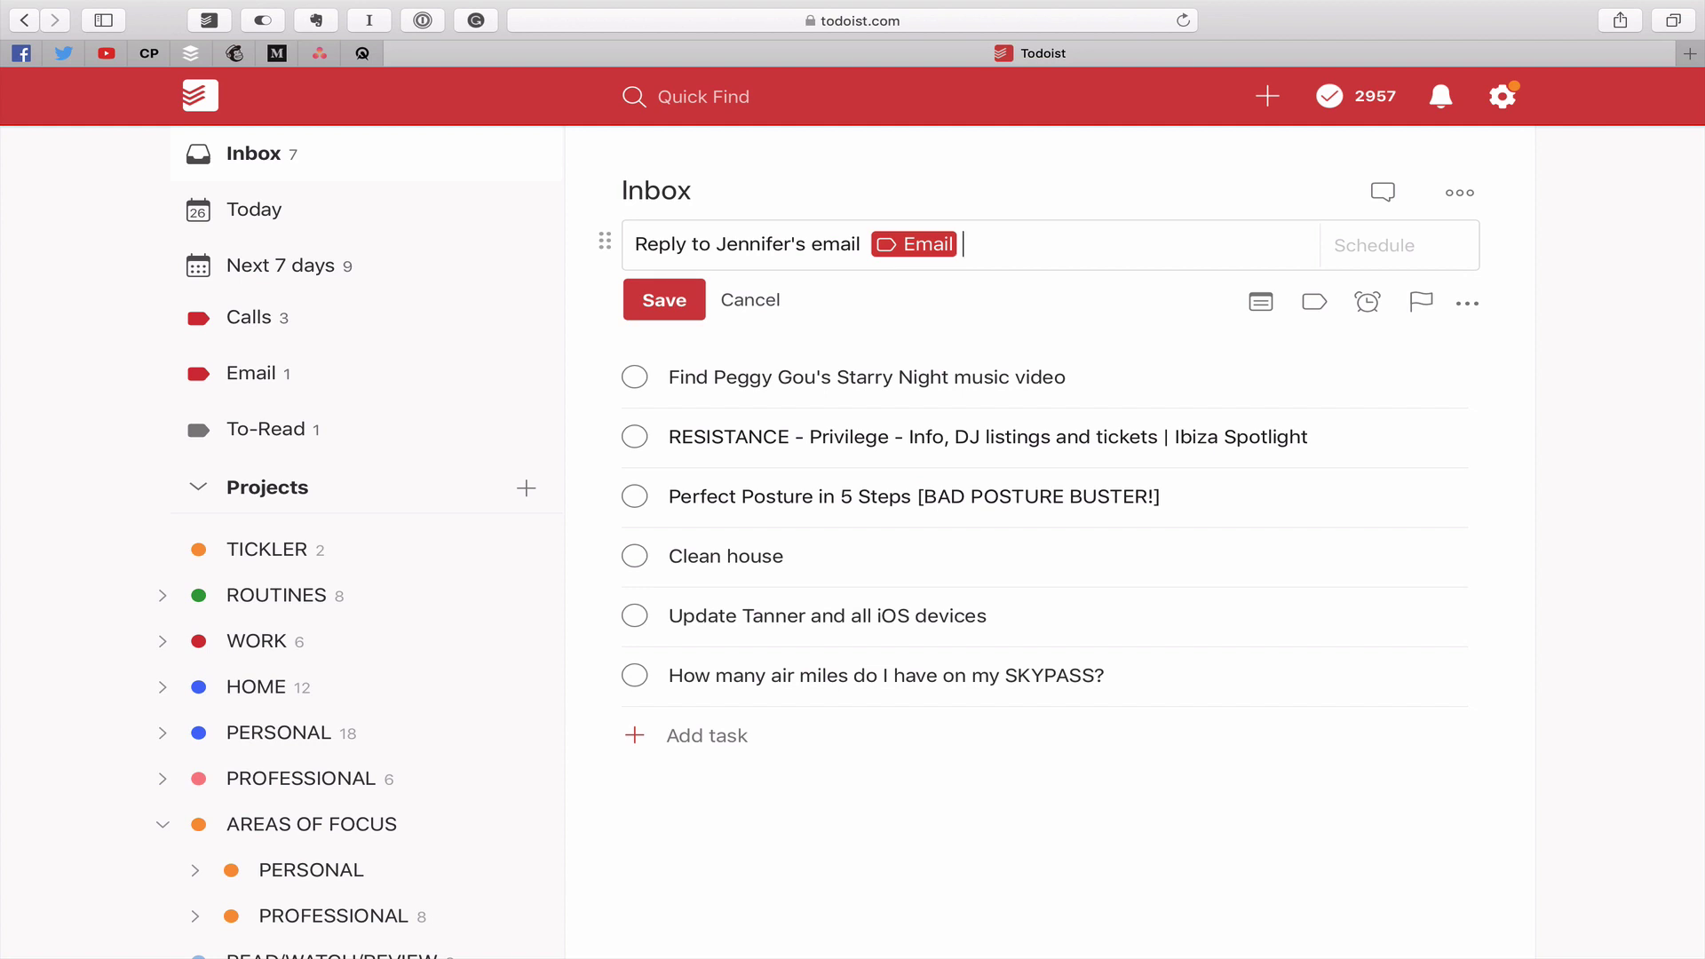
text(#)
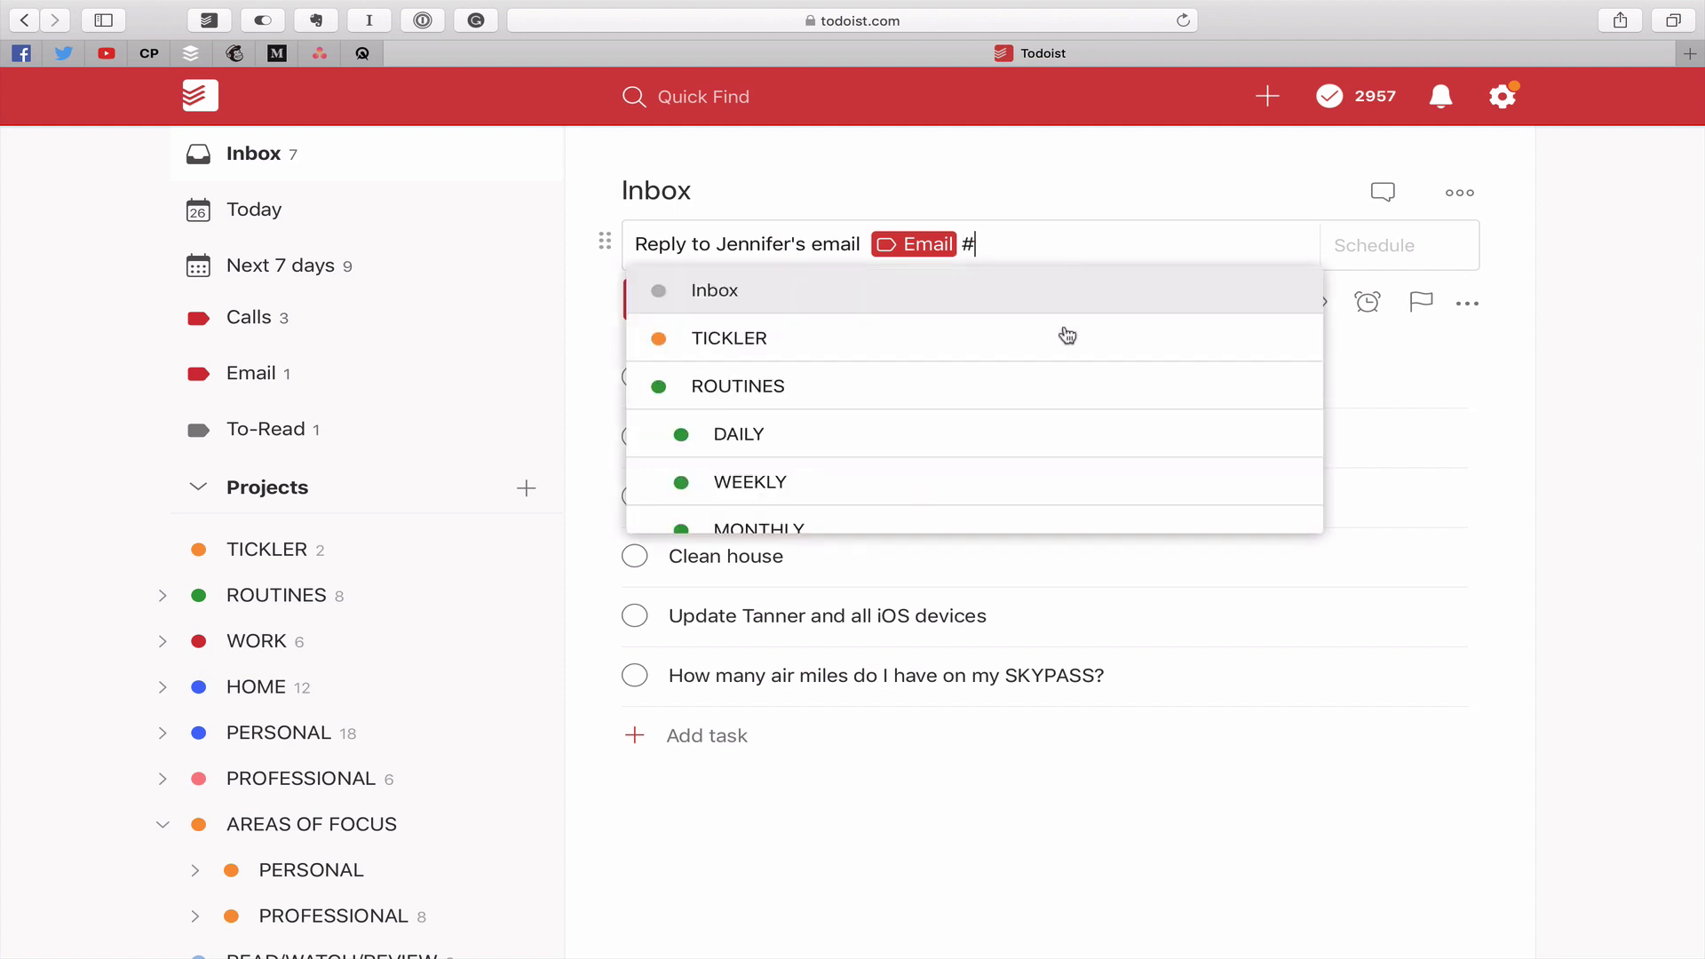
scroll(1033, 404, down, 5)
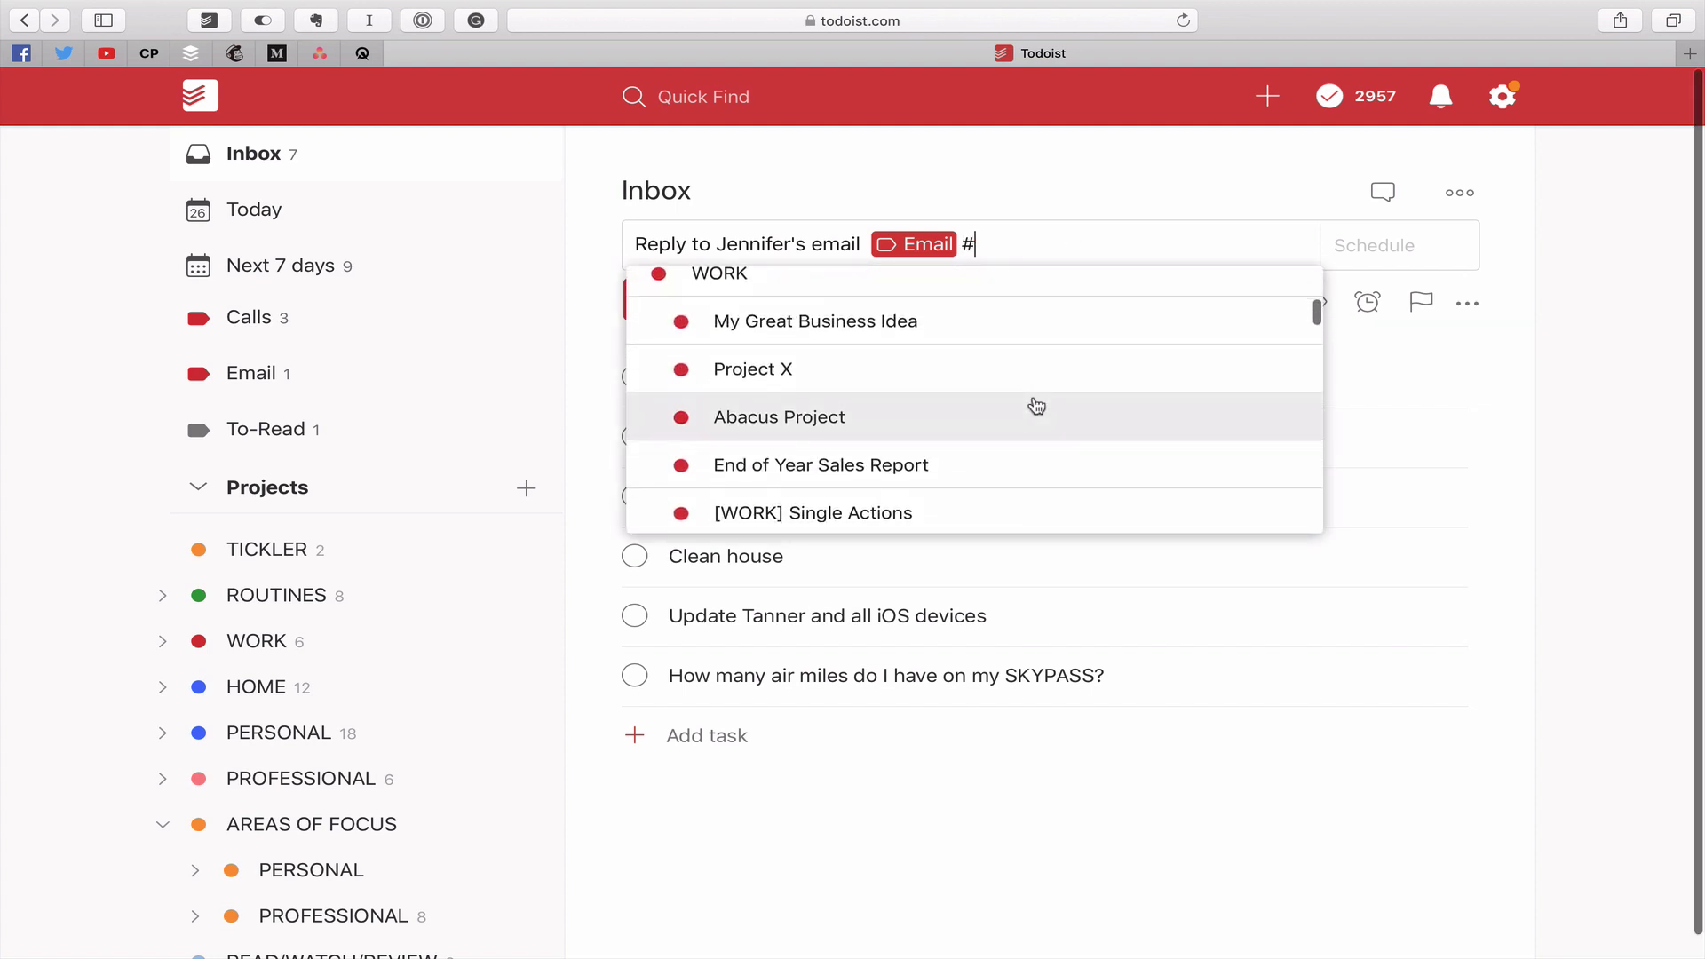
click(879, 454)
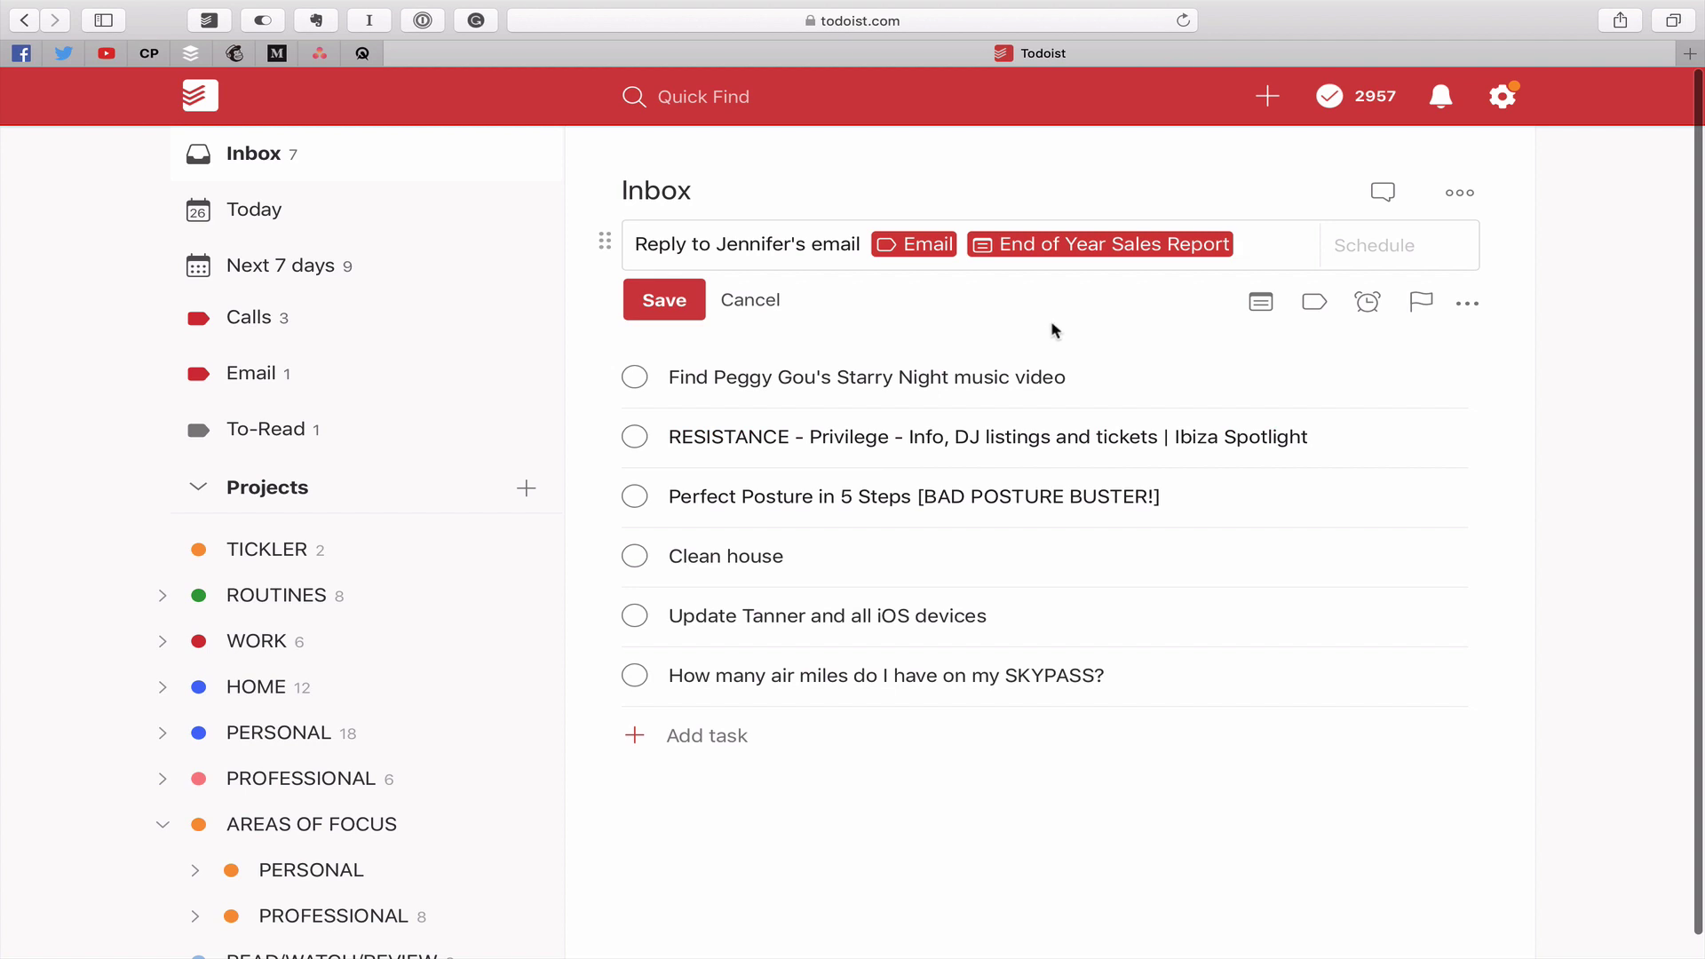
click(666, 302)
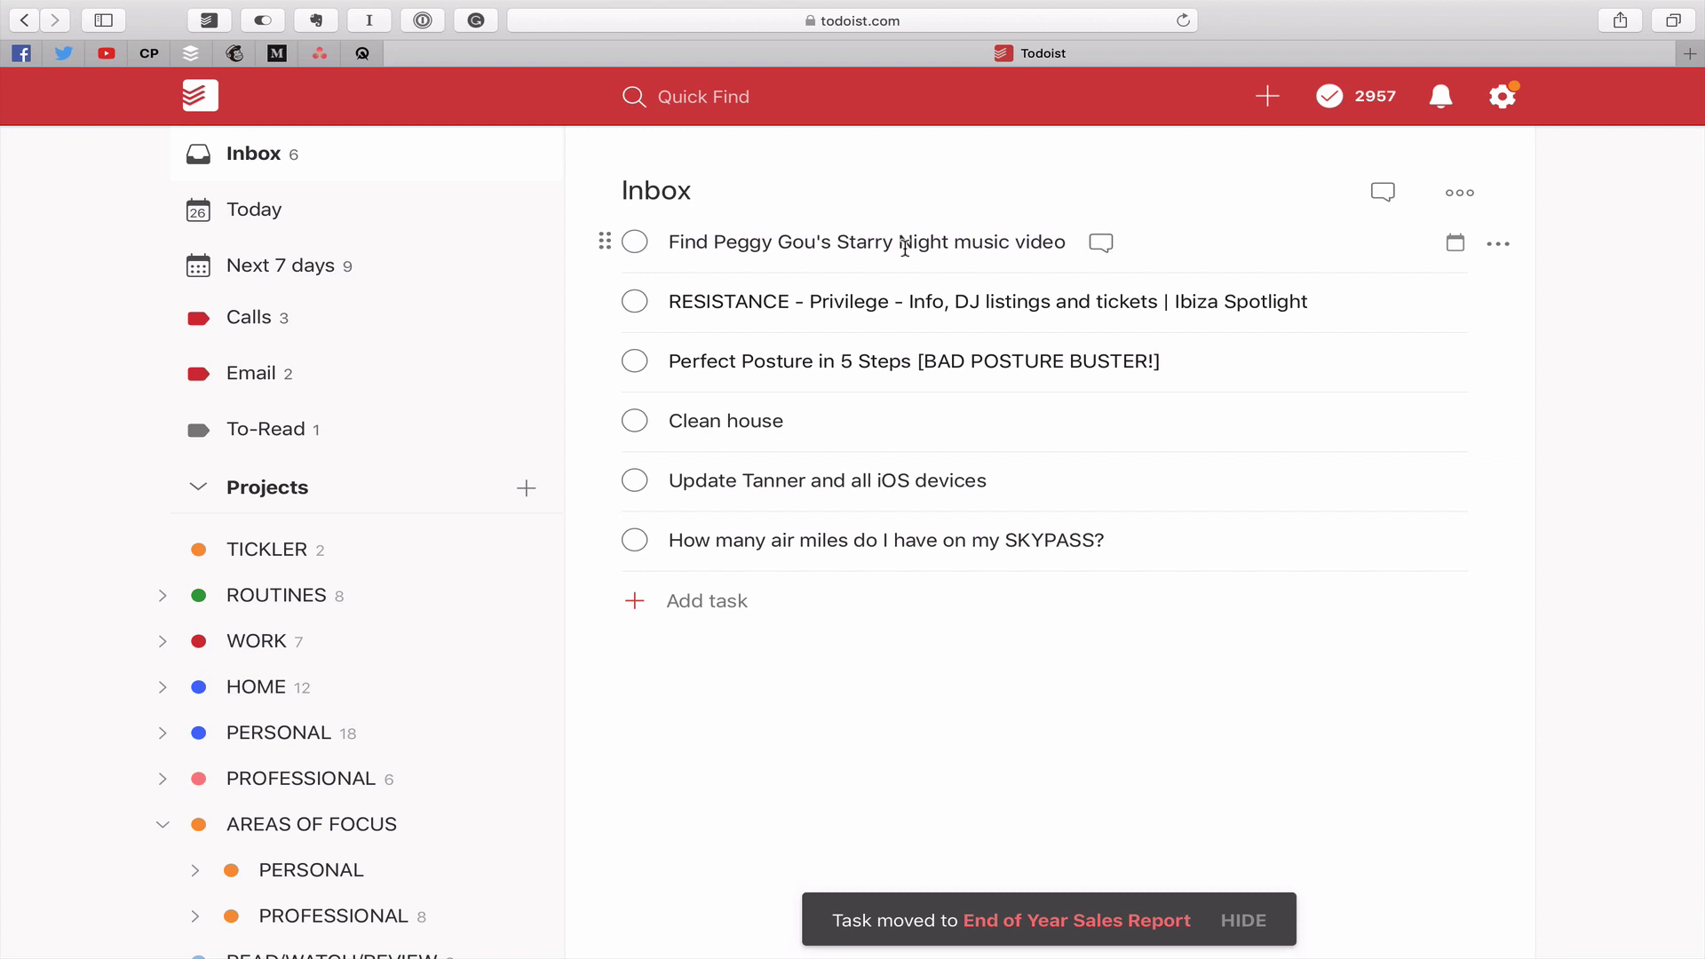
Add the Online label to the Starry Night music video task
click(994, 246)
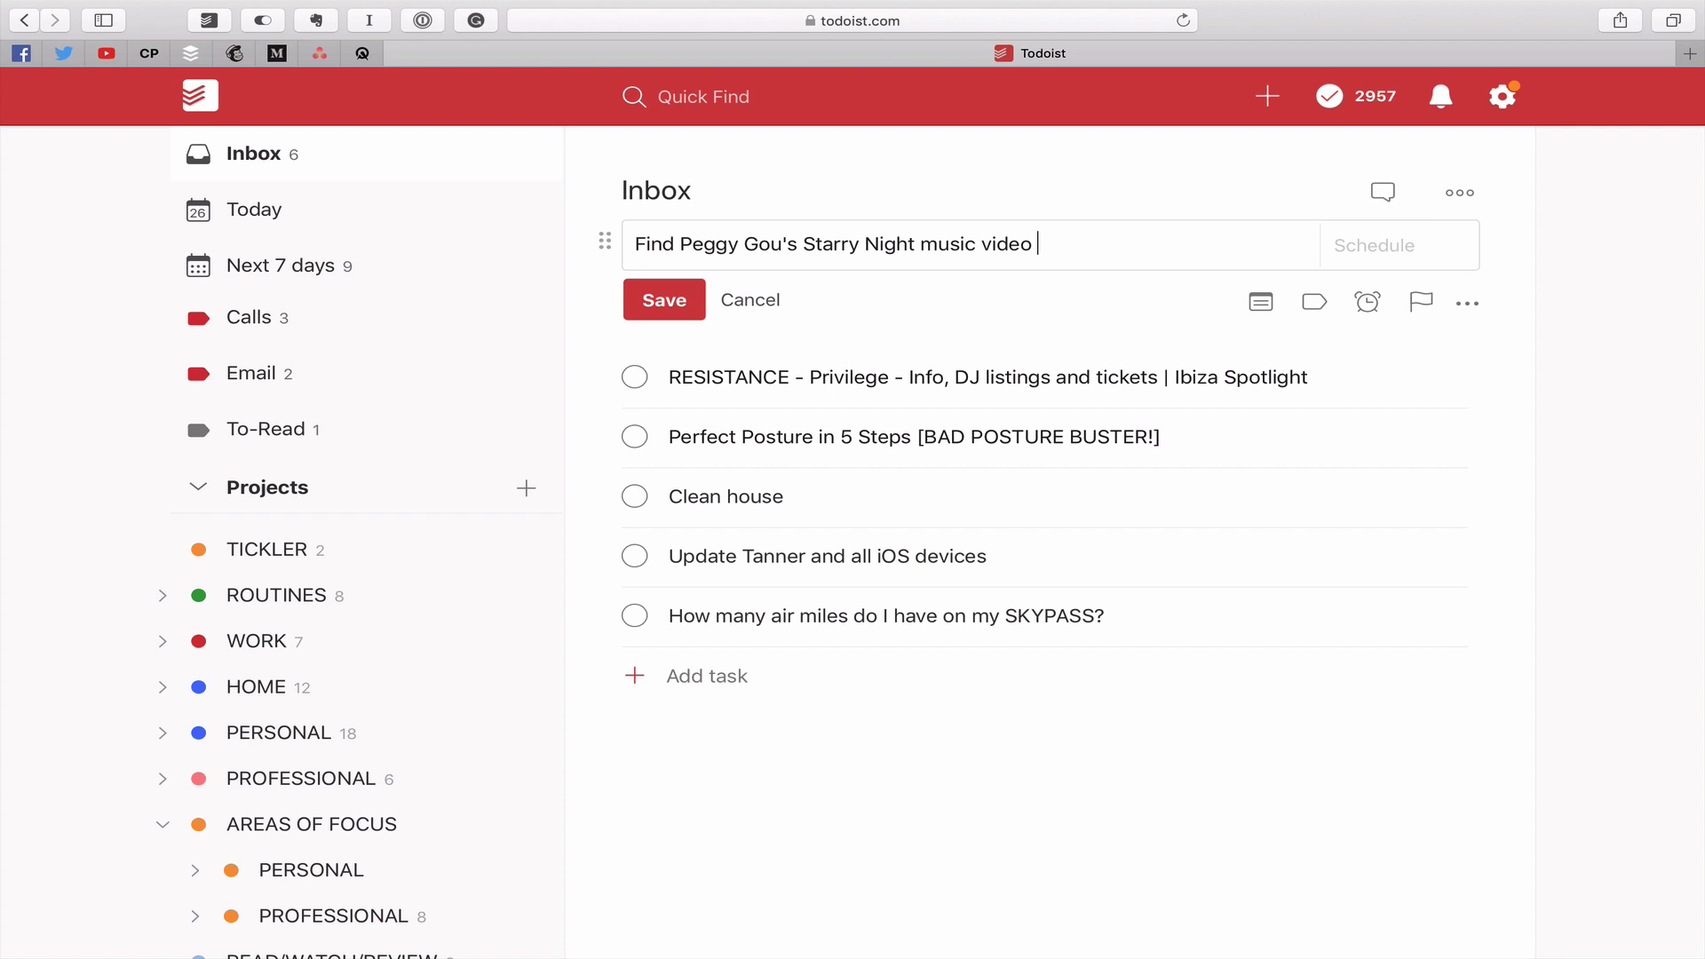
text(@)
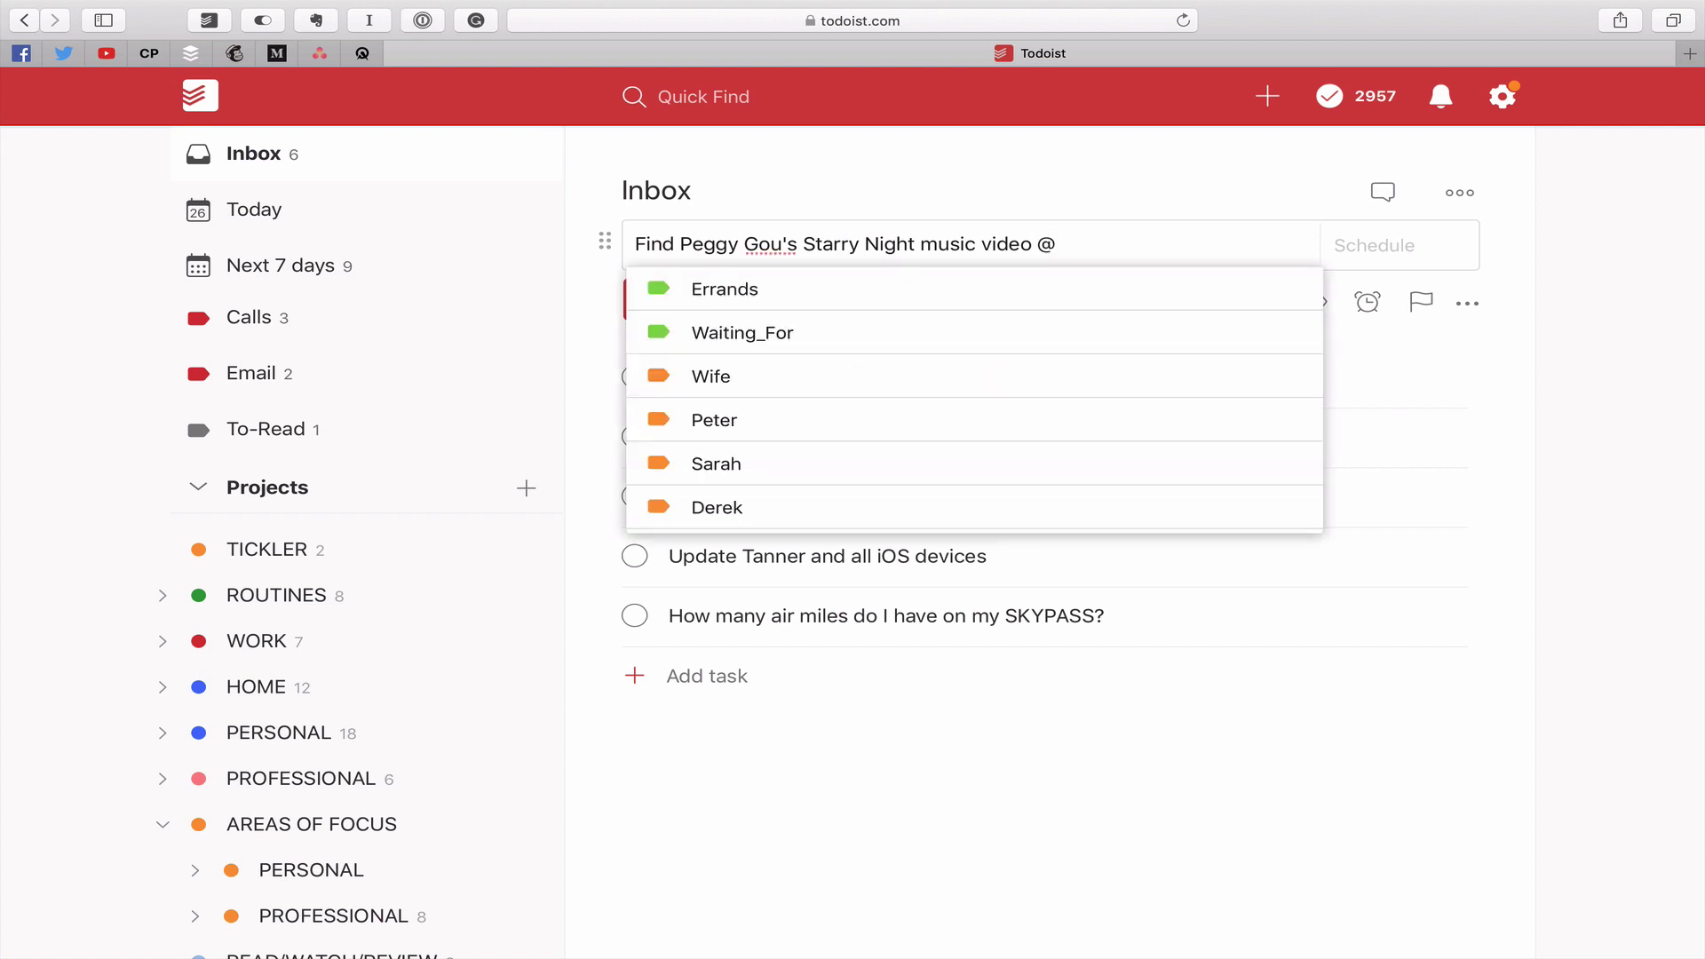
text(si)
key(BackSpace)
key(BackSpace)
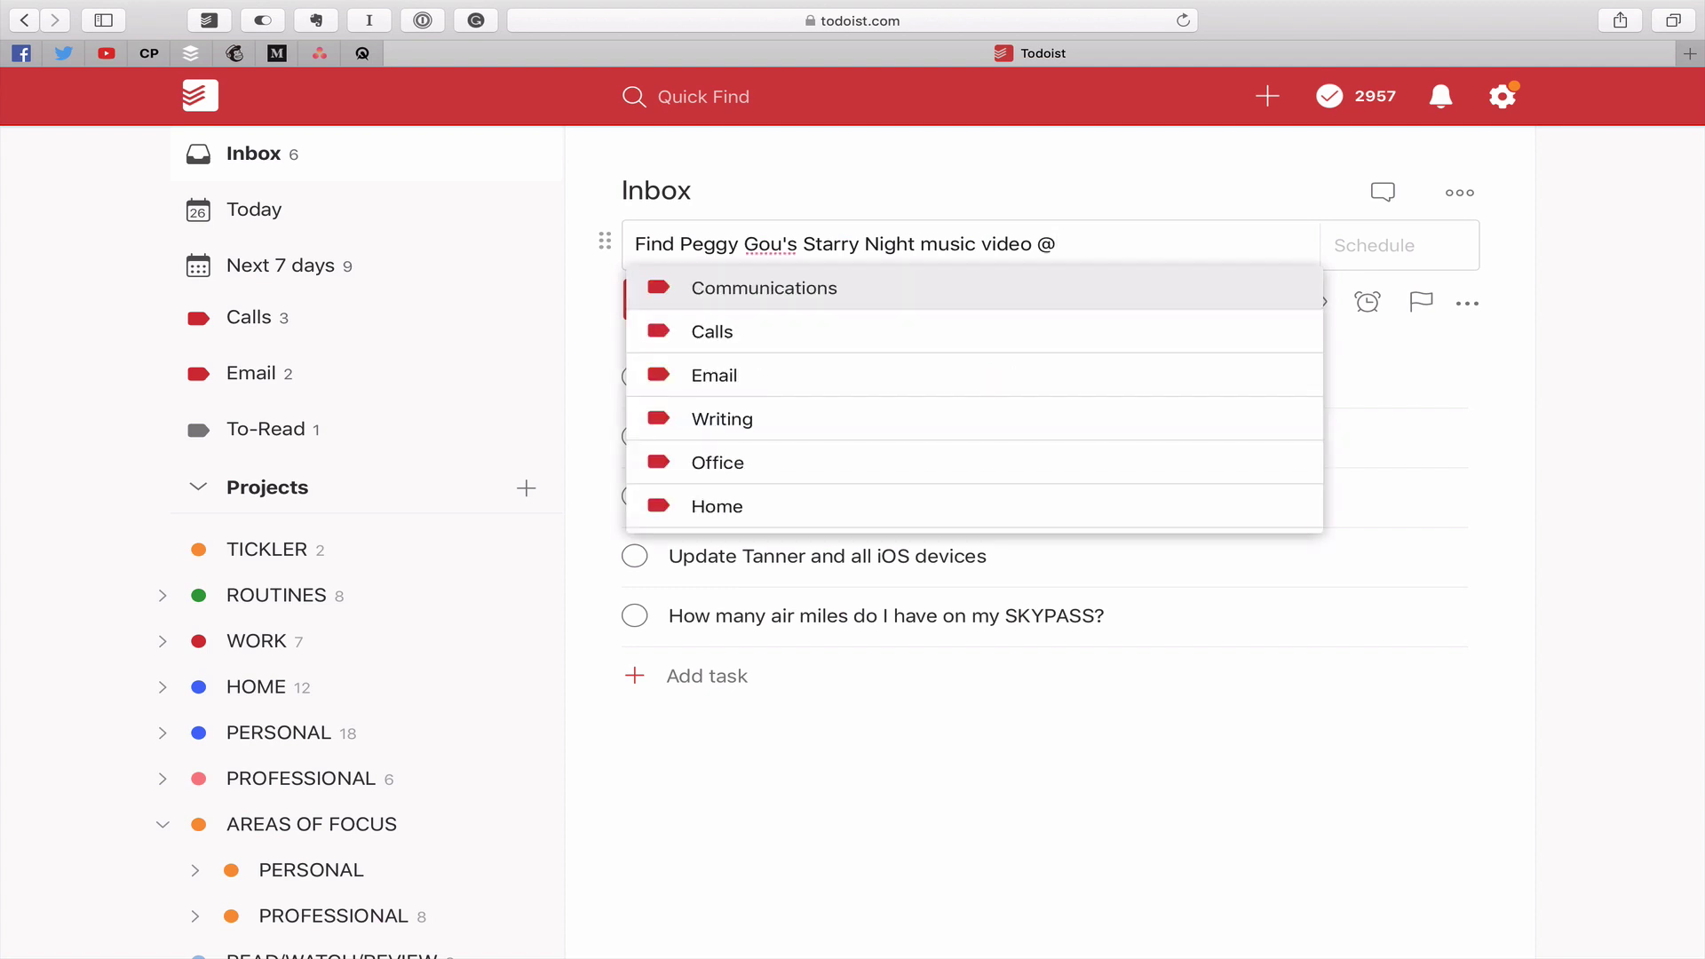
scroll(1128, 350, down, 4)
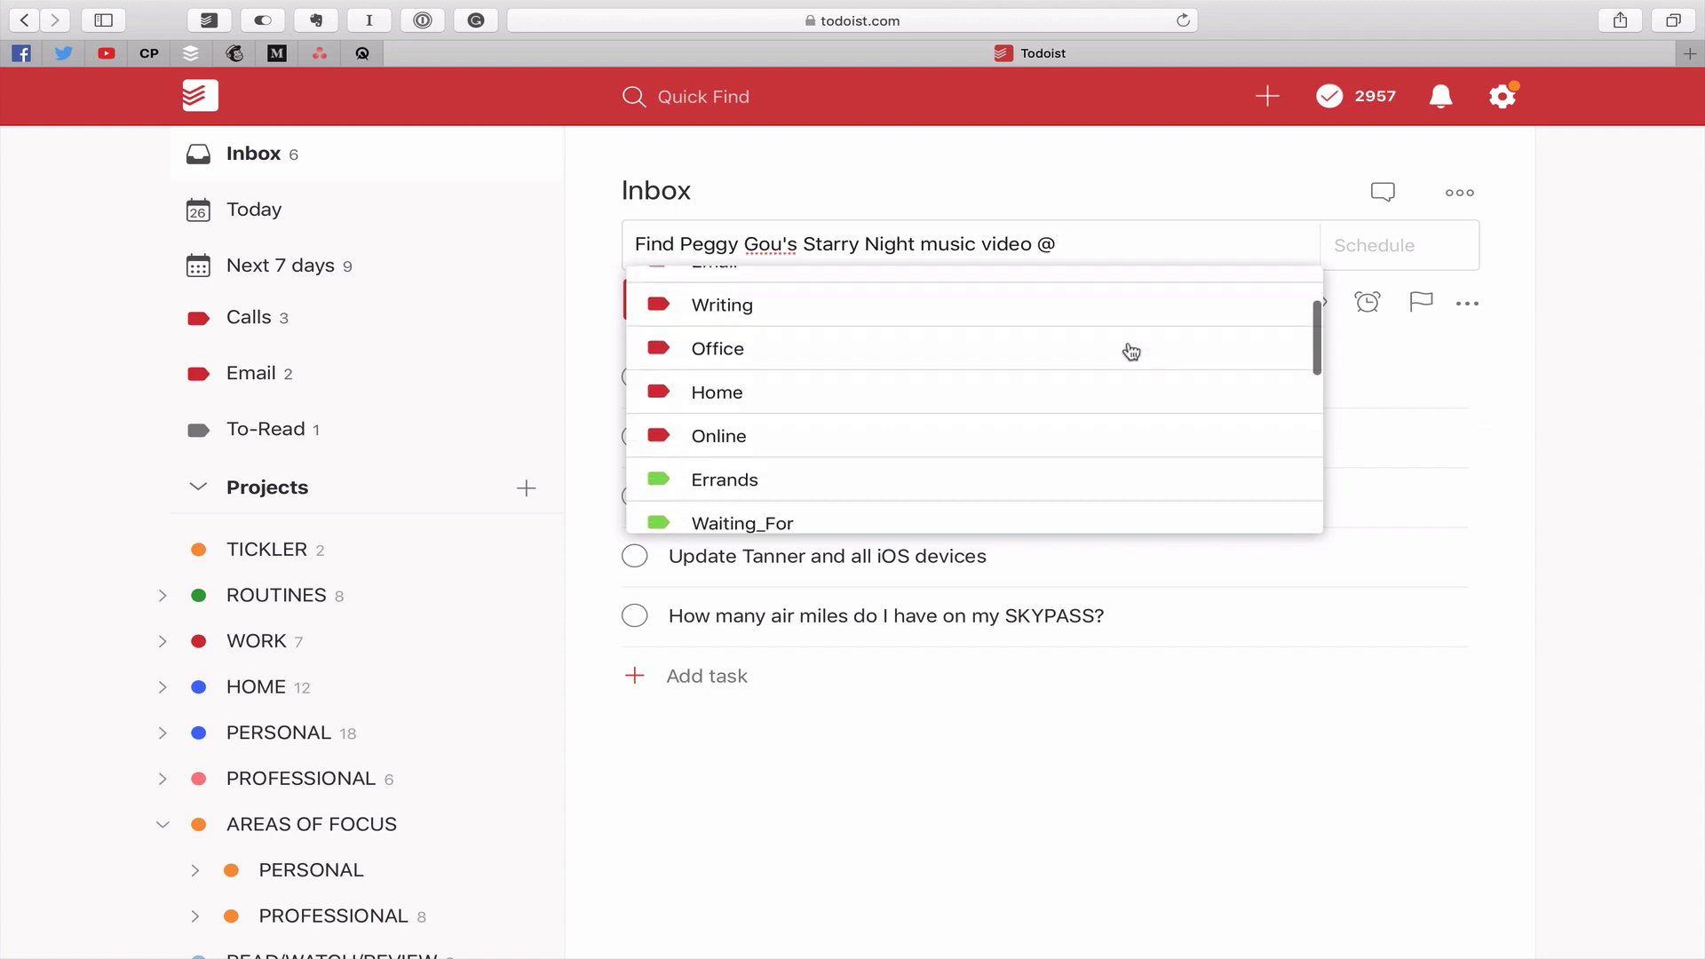
click(1077, 367)
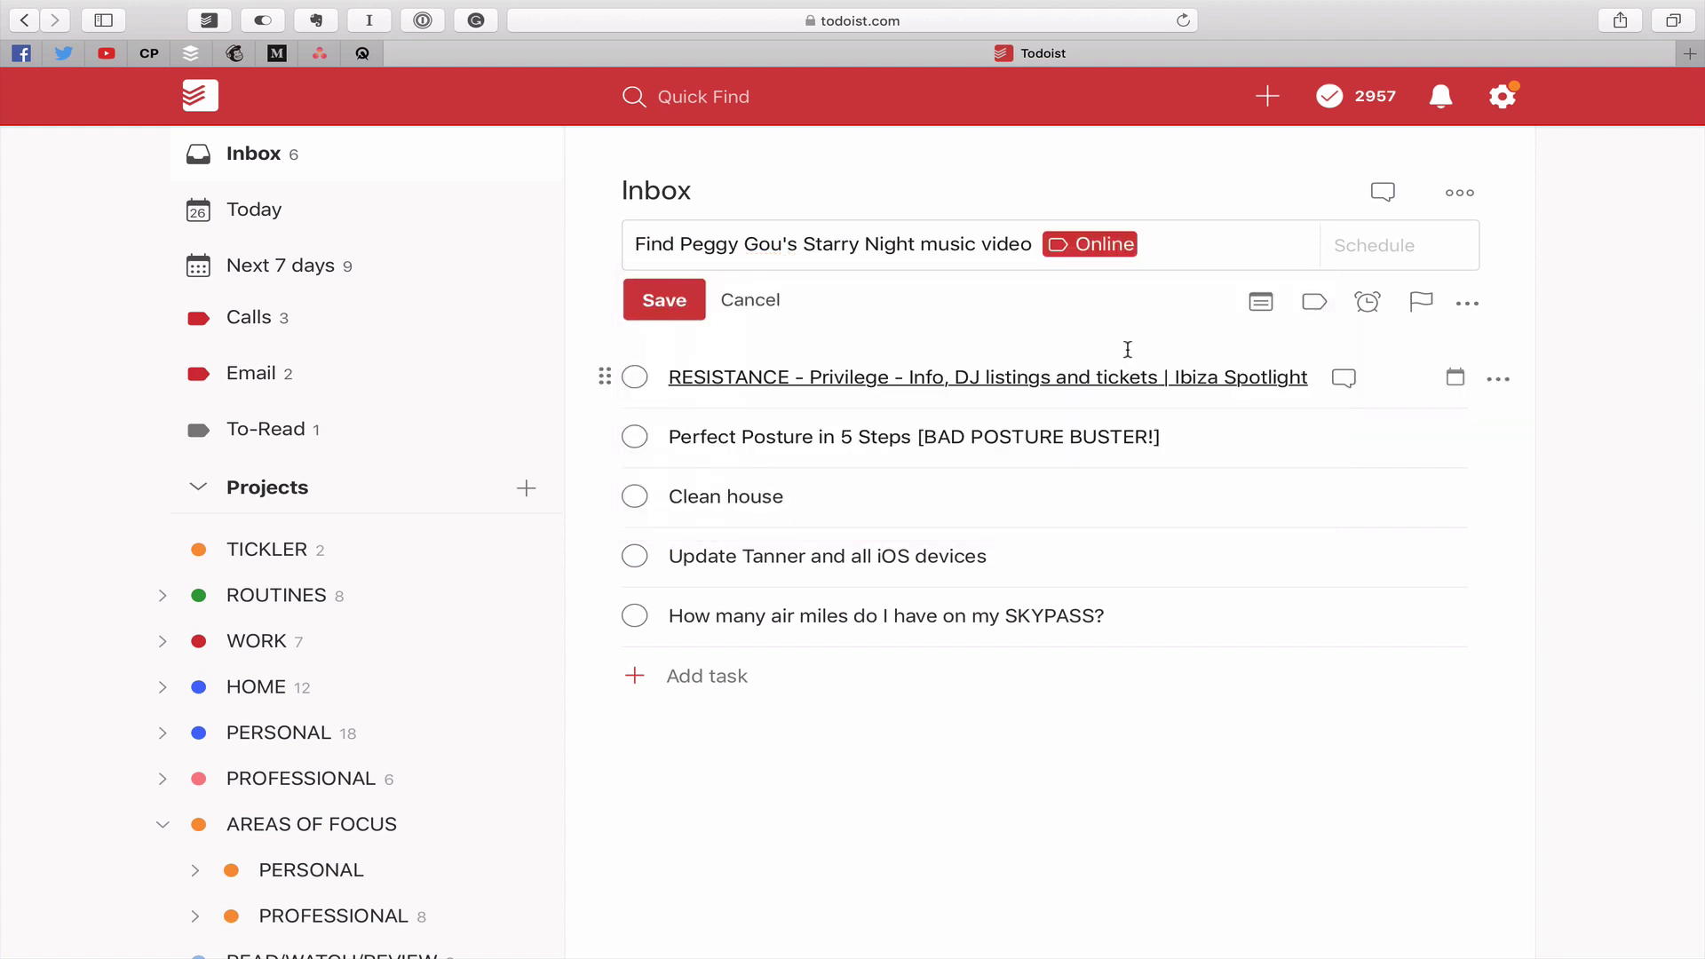
Move the Starry Night music video task to the blue-marked Single Actions project and save it
text(#si)
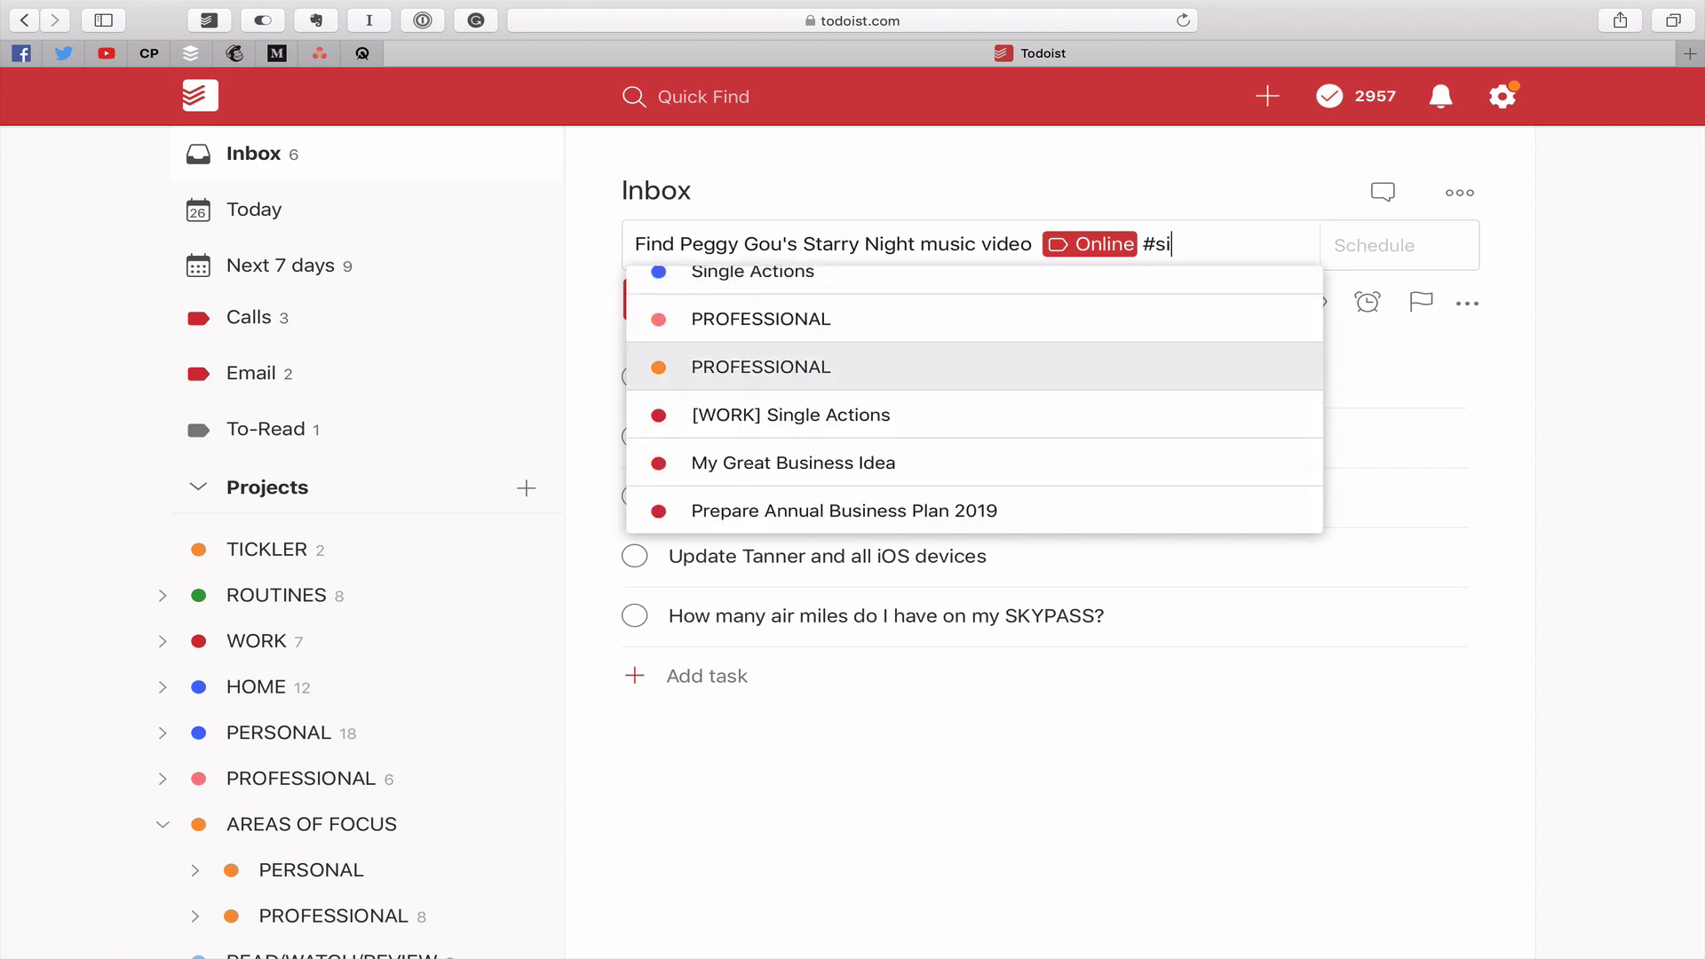
scroll(896, 296, up, 1)
click(896, 296)
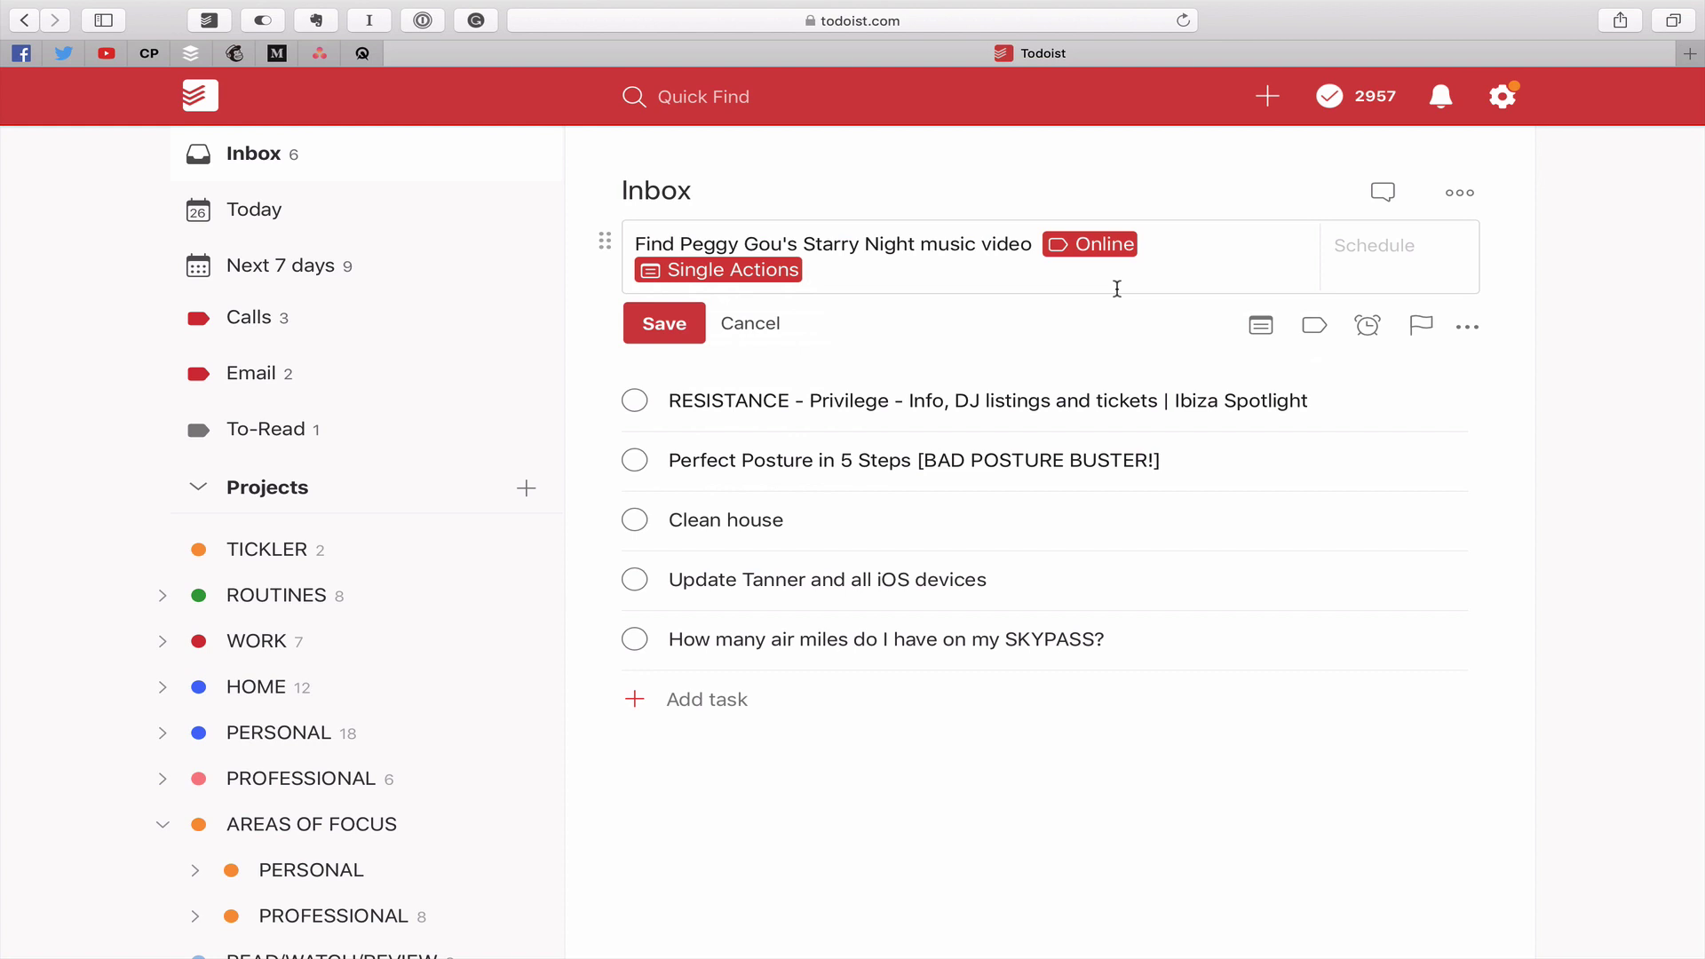
key(Return)
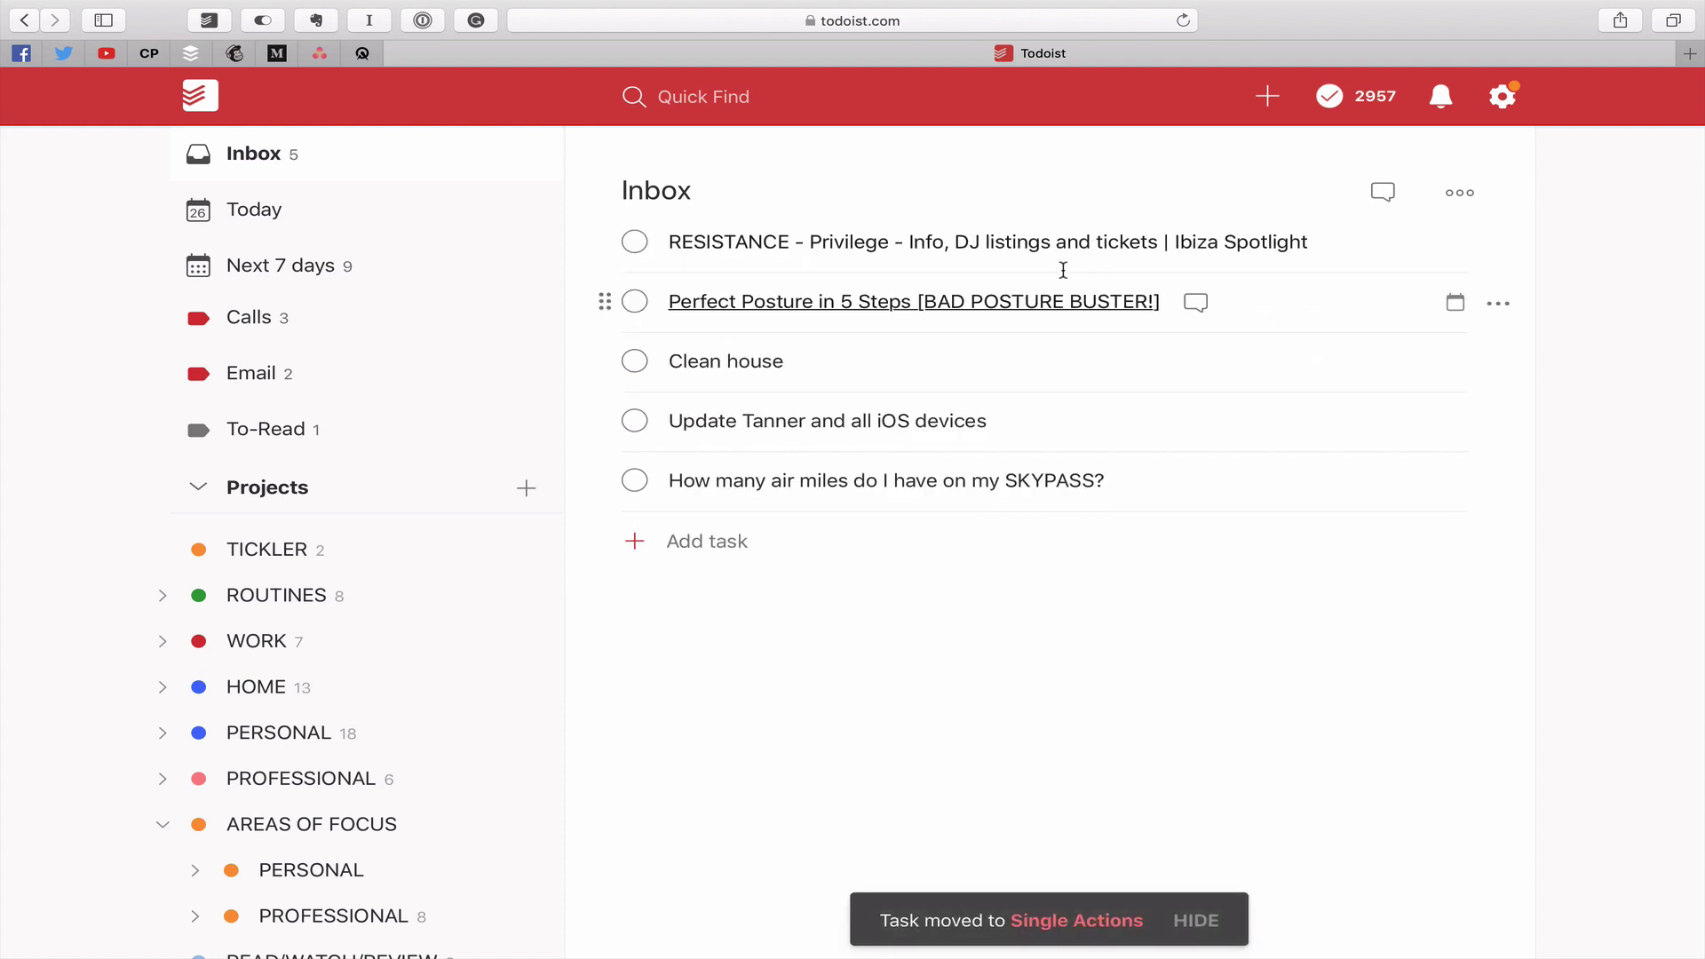
Label the RESISTANCE - Privilege link task Online, assign it to the 2019 Summer Holiday project, and save it
click(1323, 244)
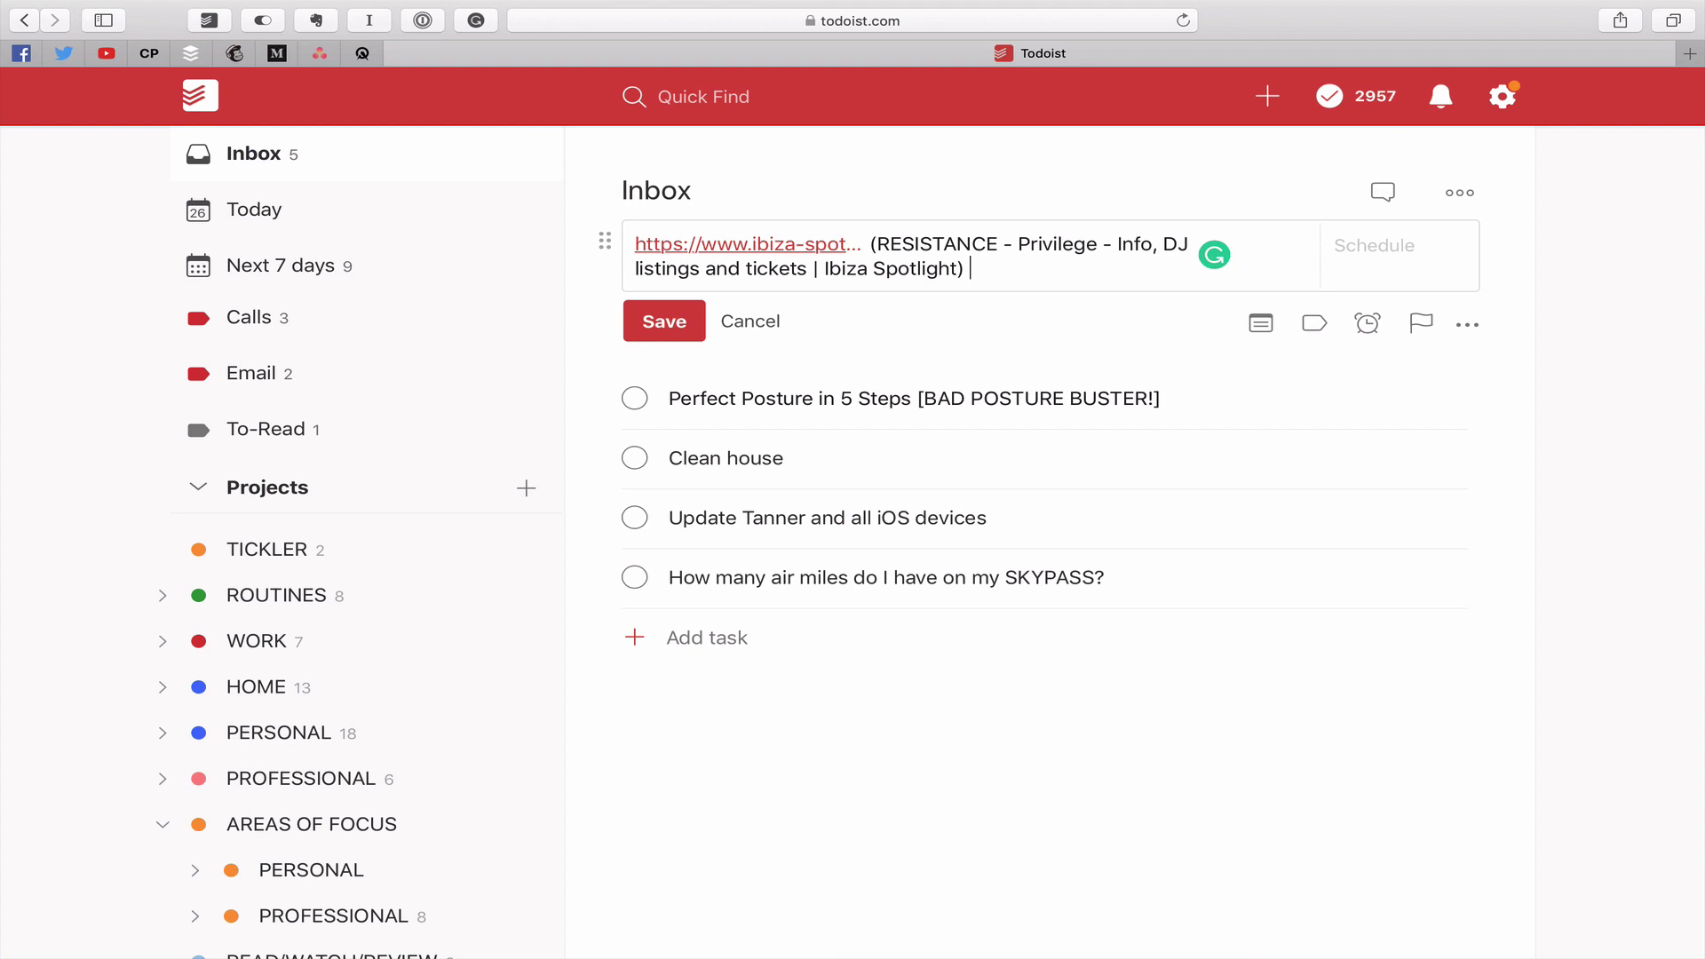
text(@on)
key(Return)
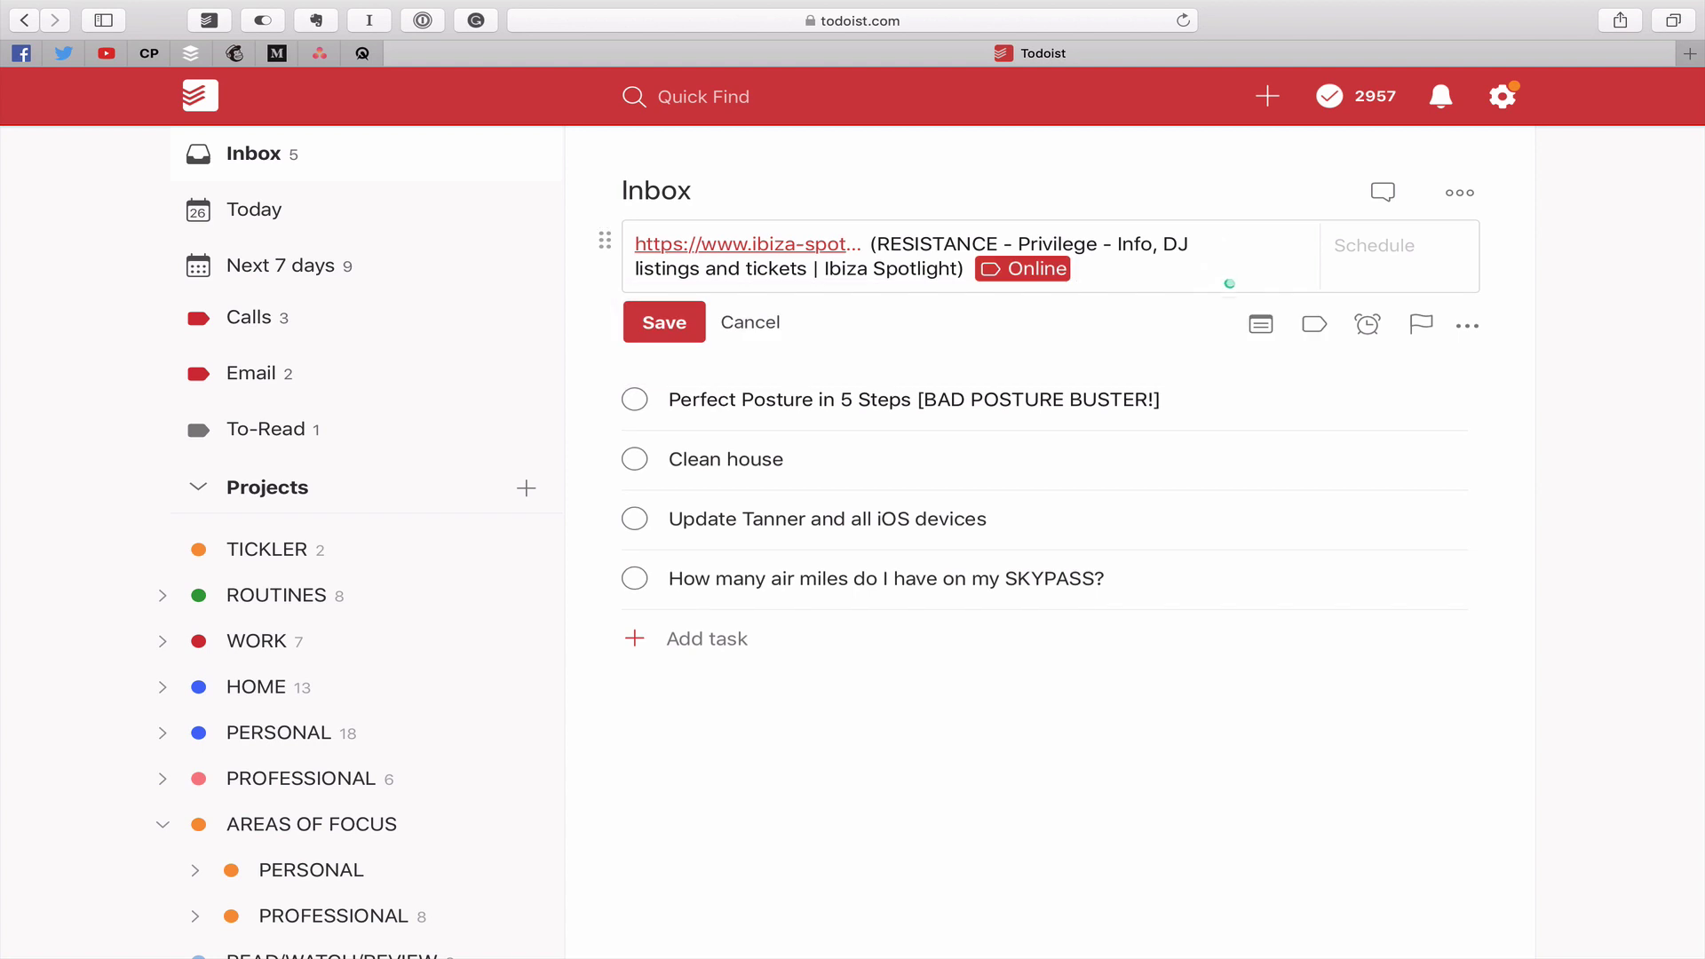
text(#20)
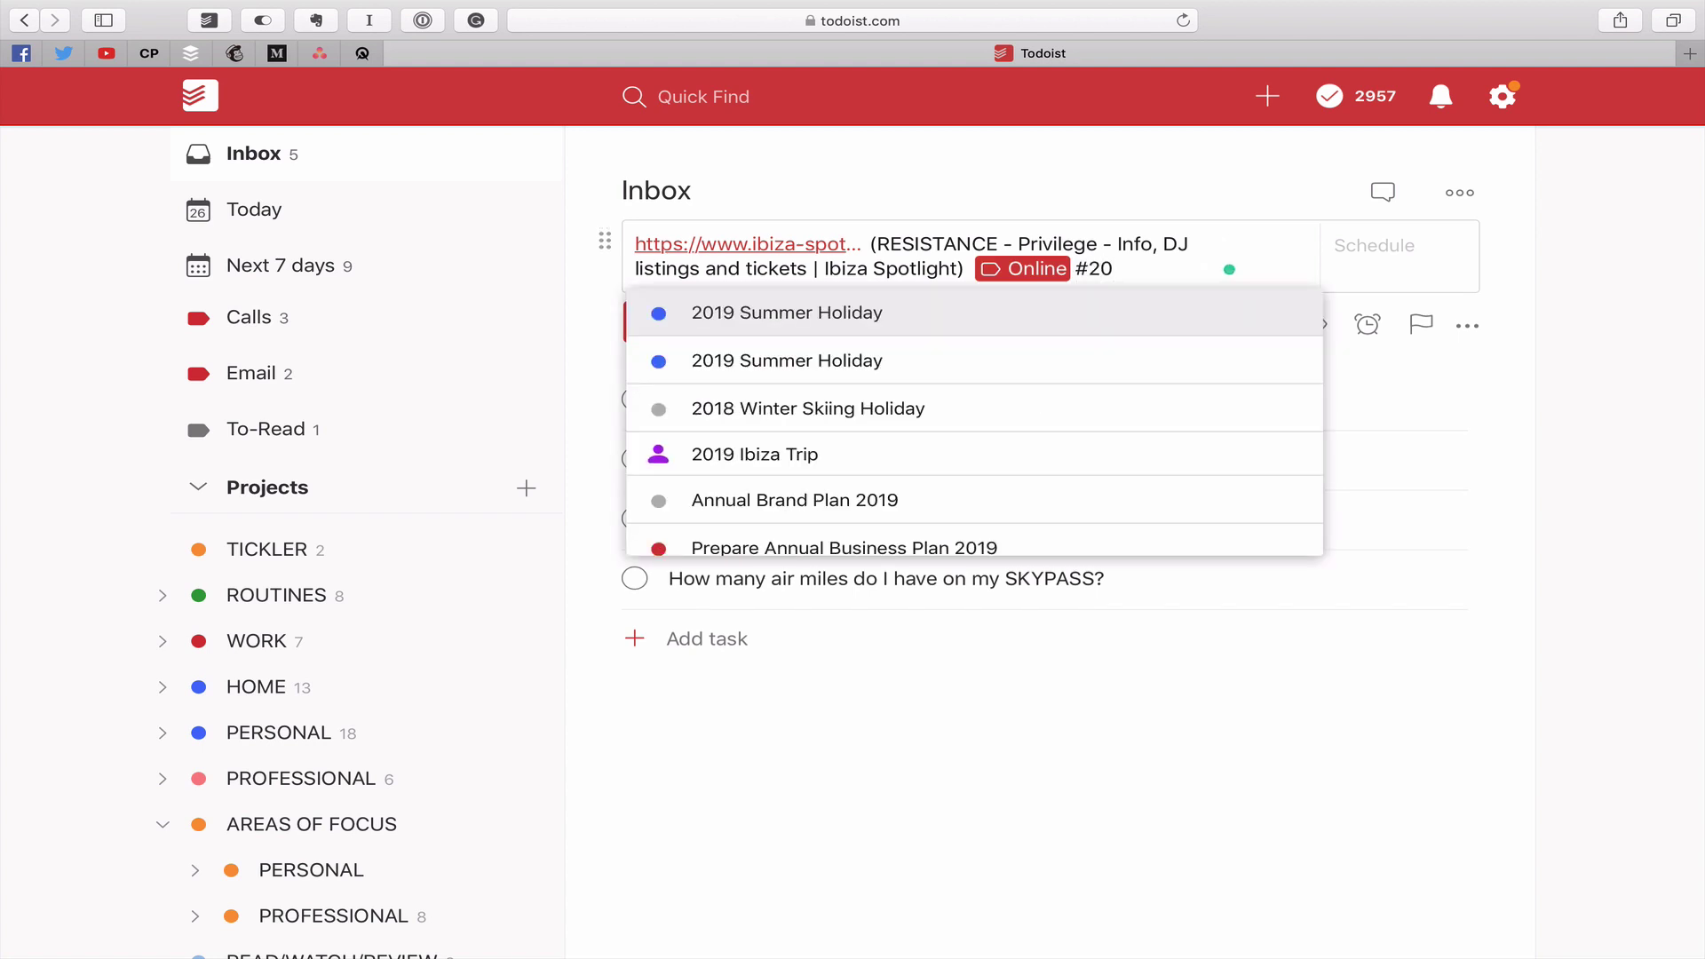
key(Return)
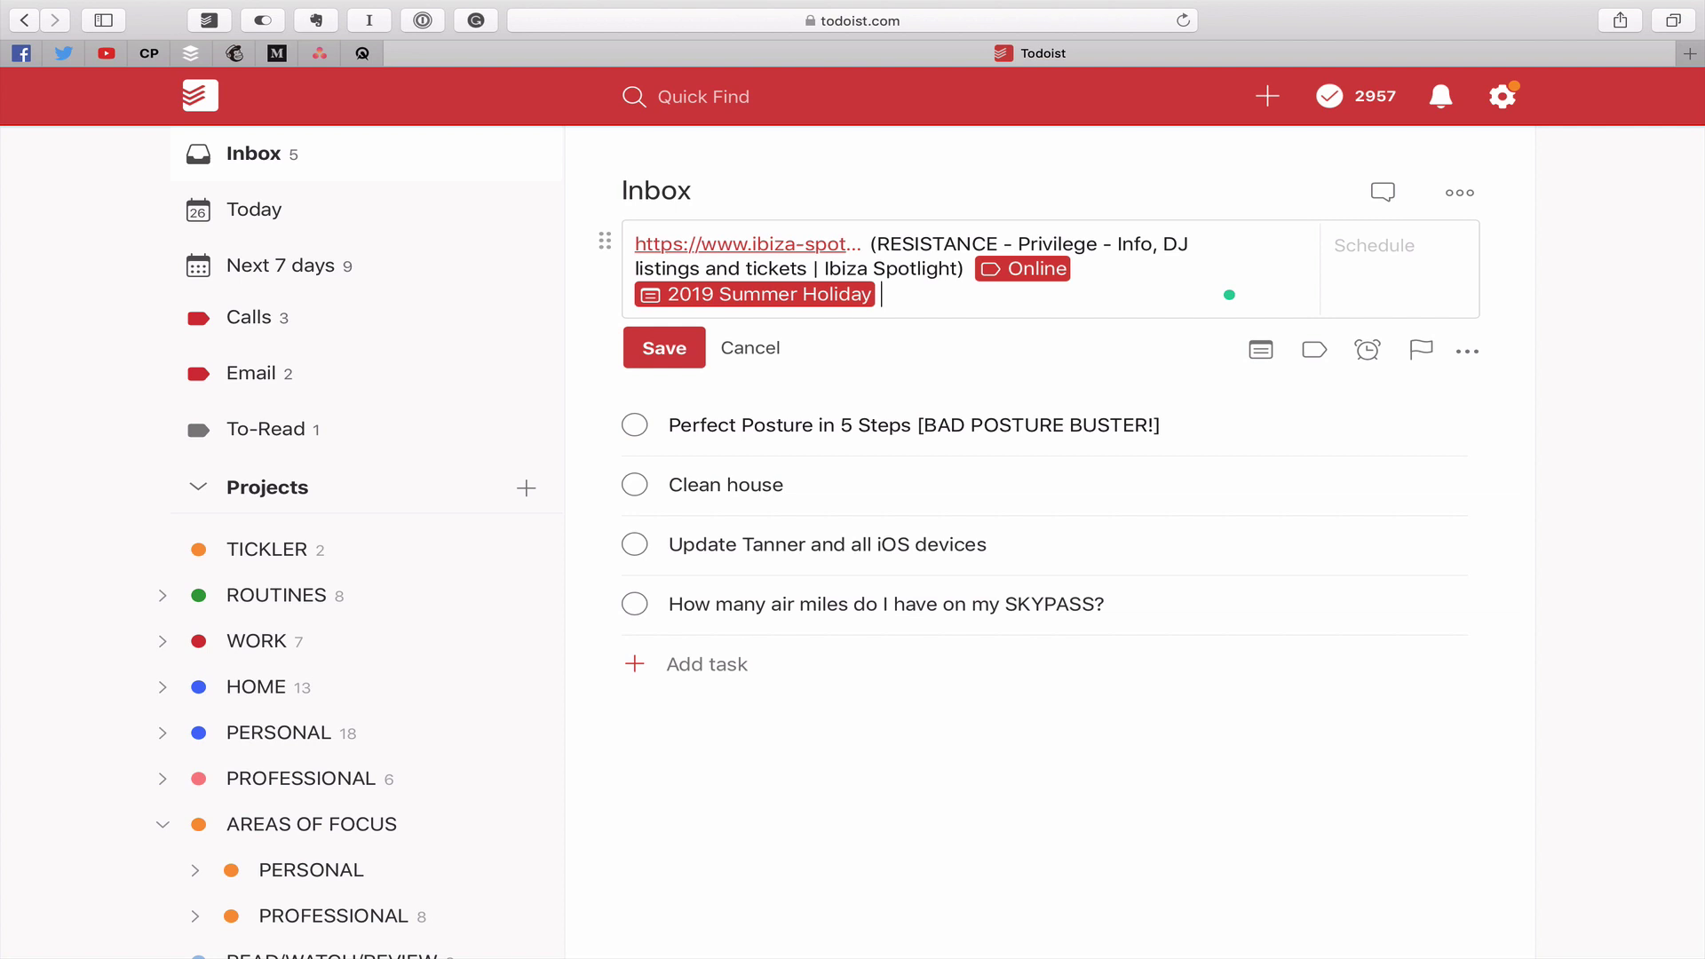
key(Return)
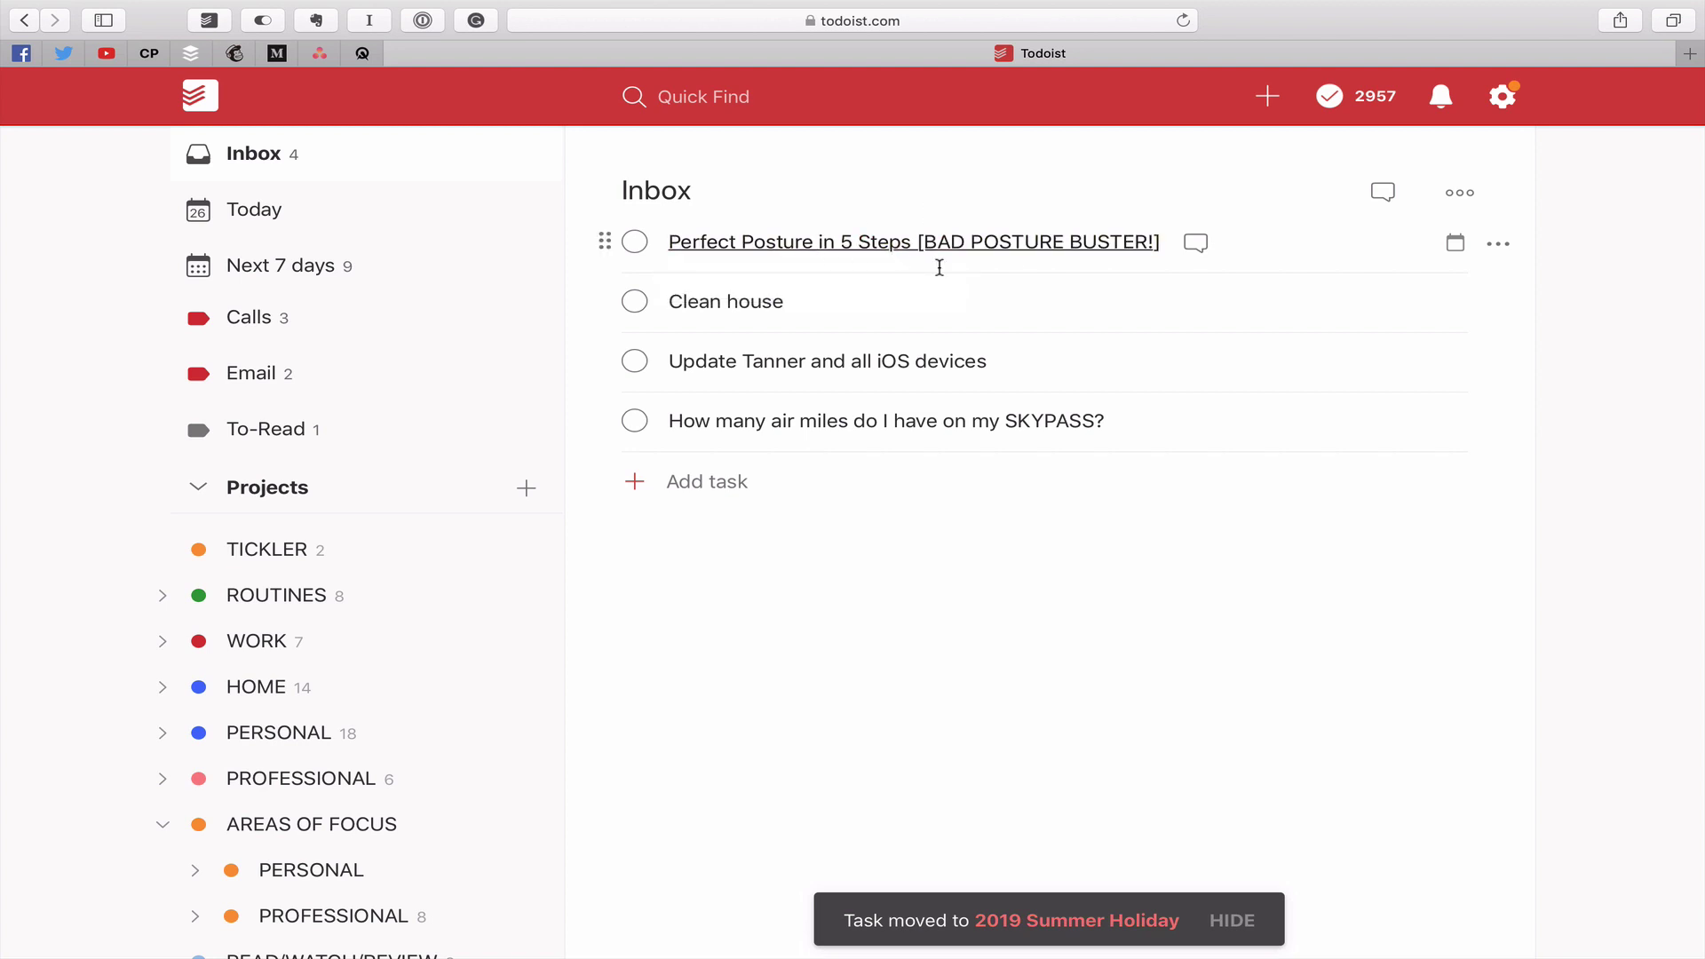
click(1248, 261)
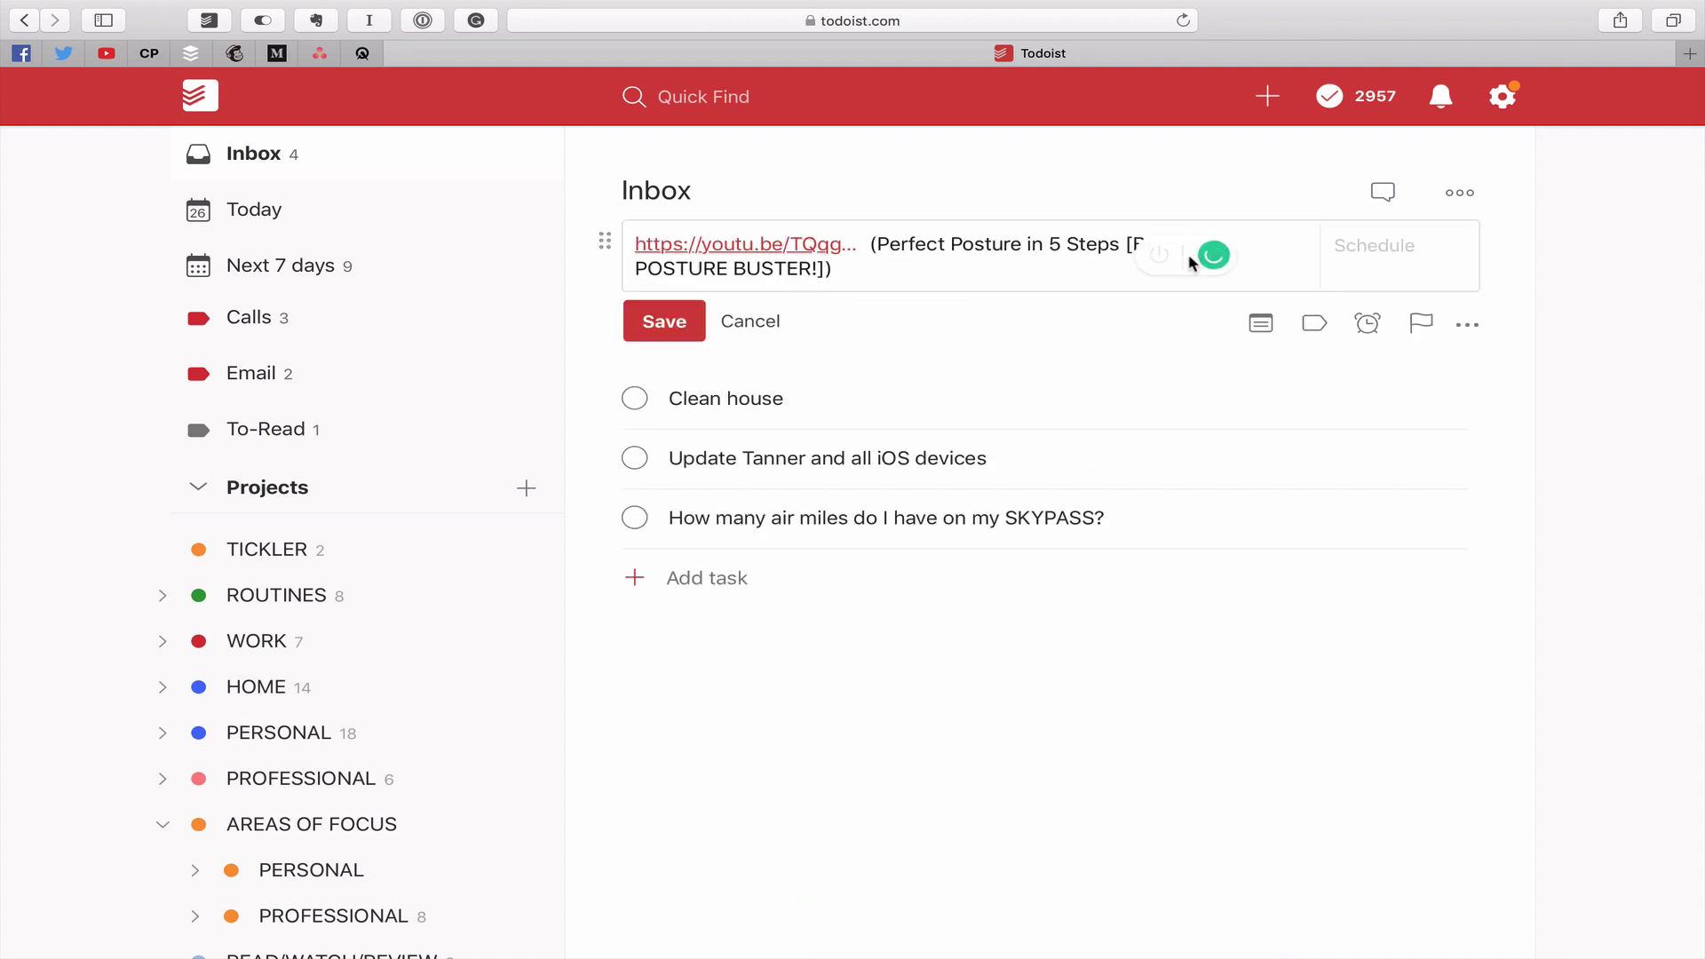
text(#he)
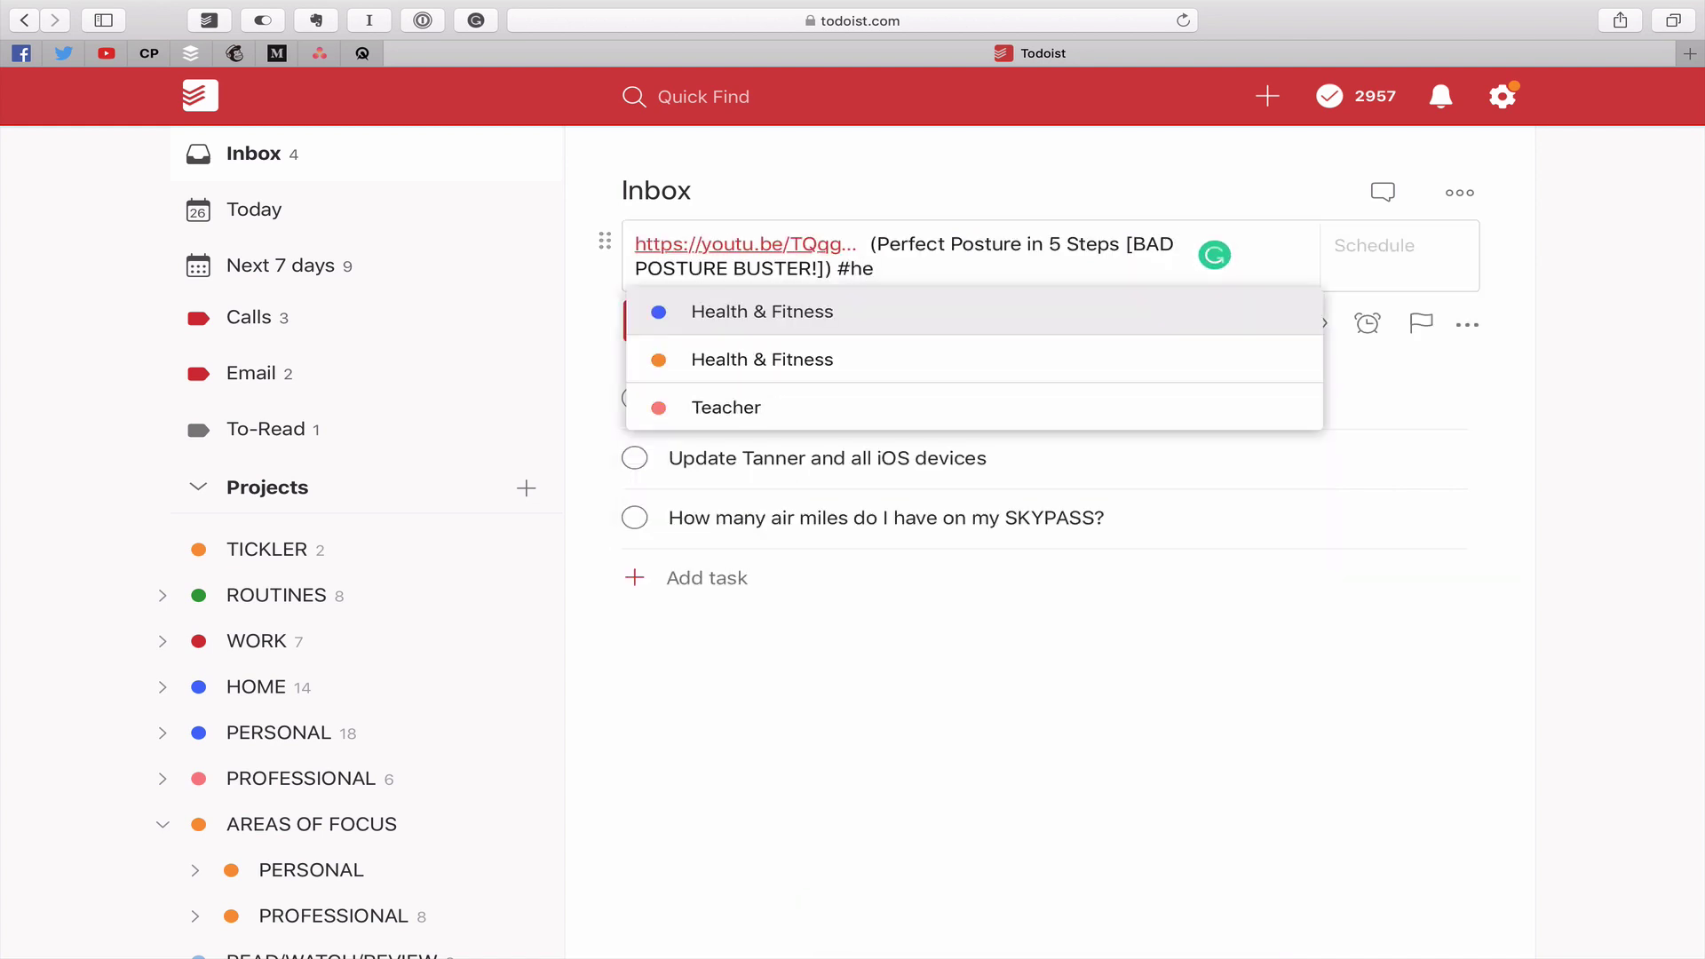
key(Return)
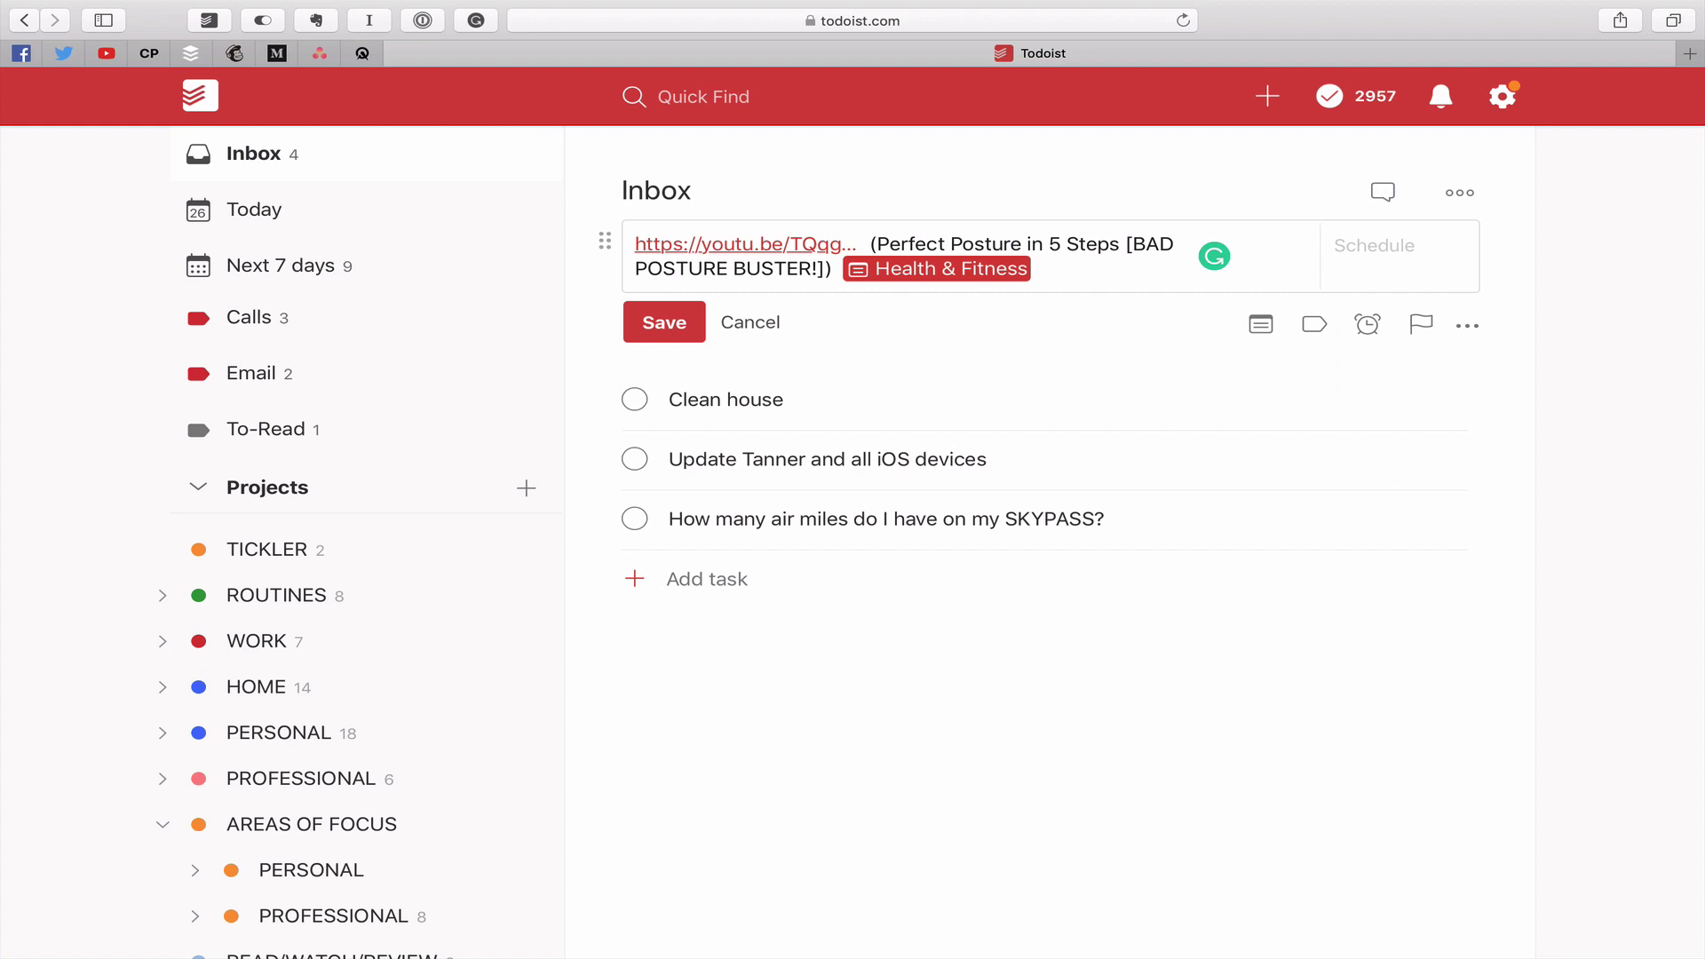
text(@on)
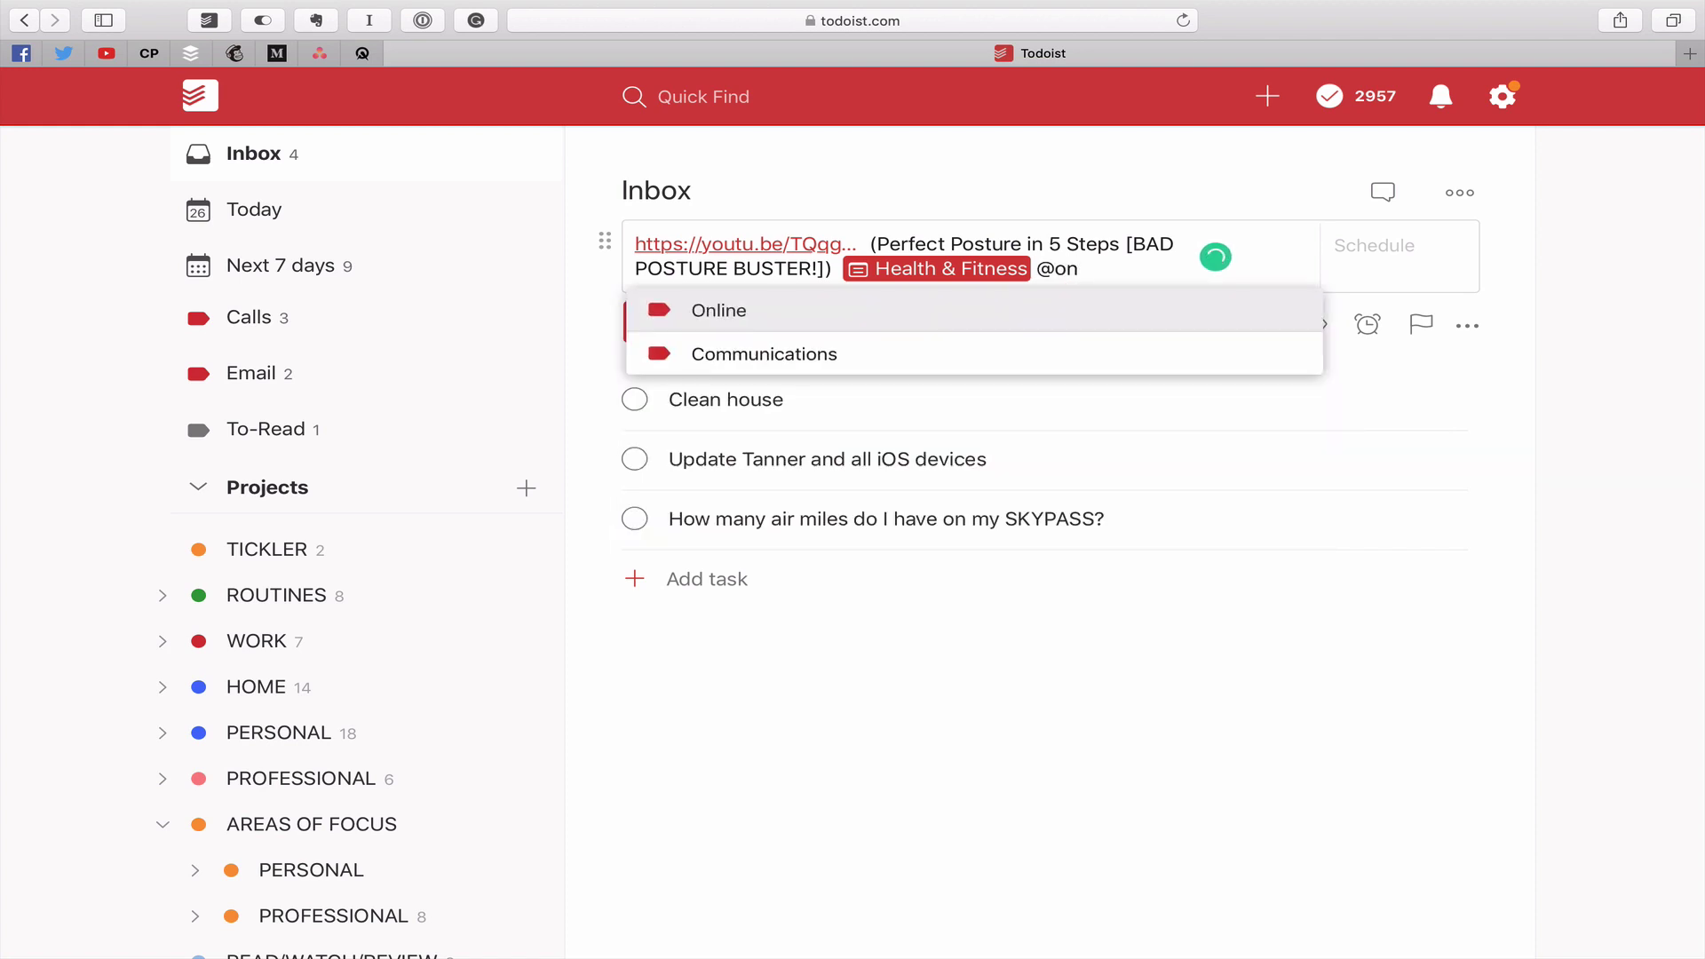
key(Return)
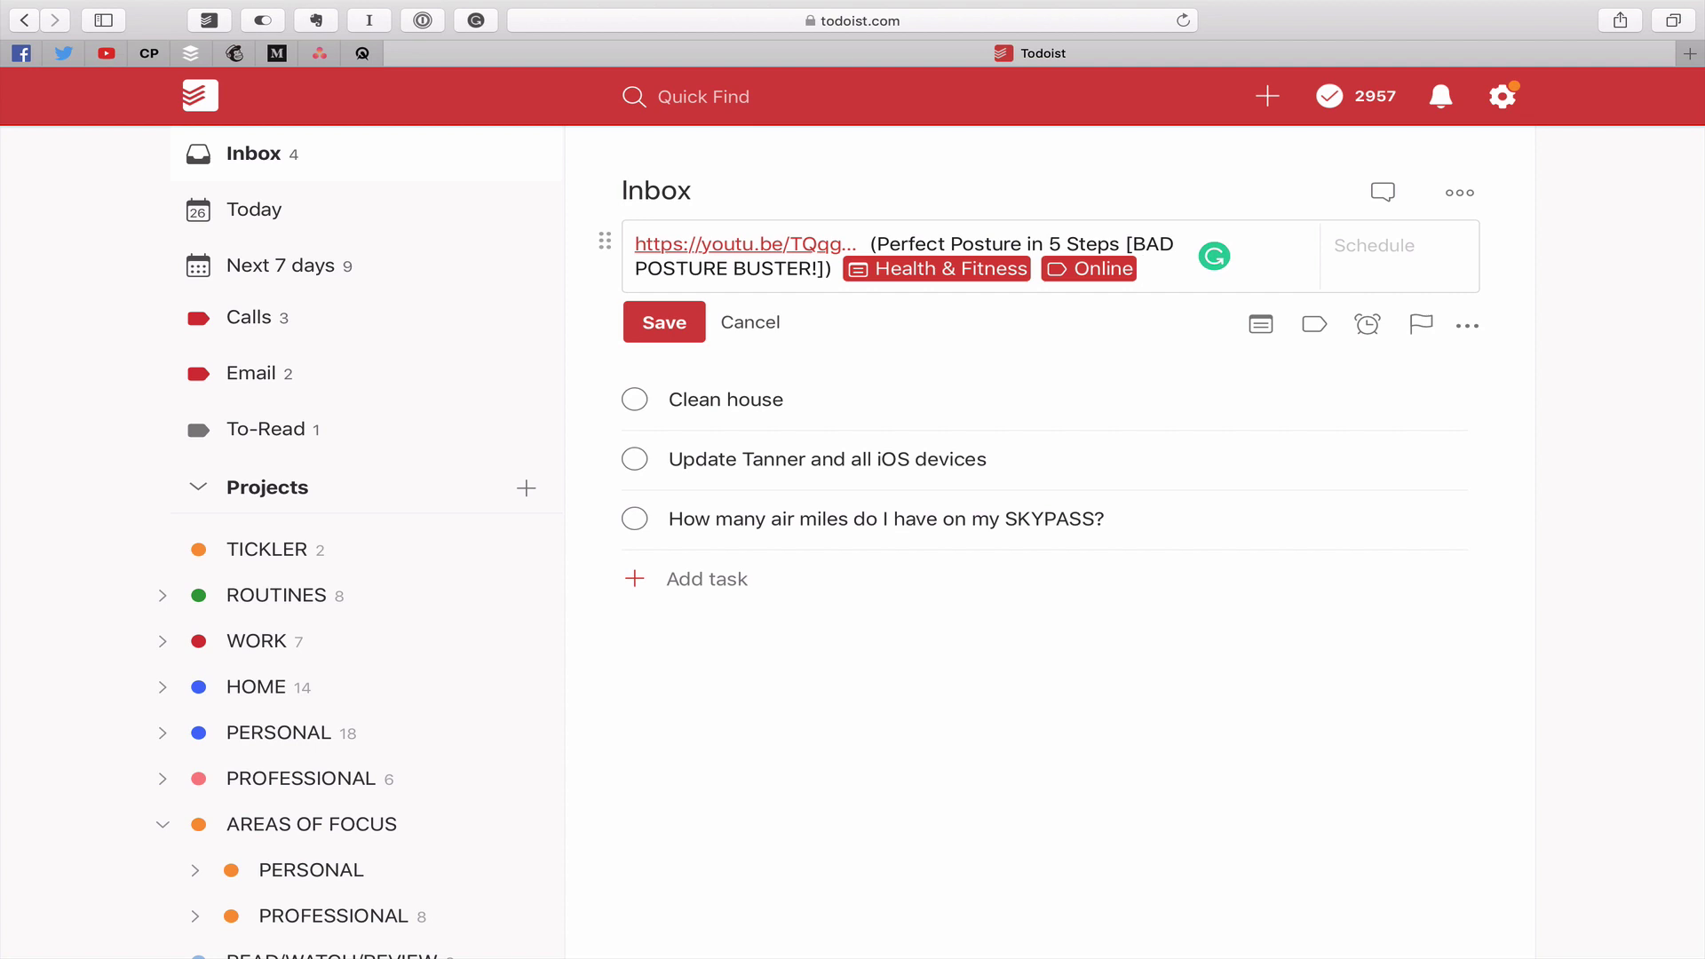
text(#t)
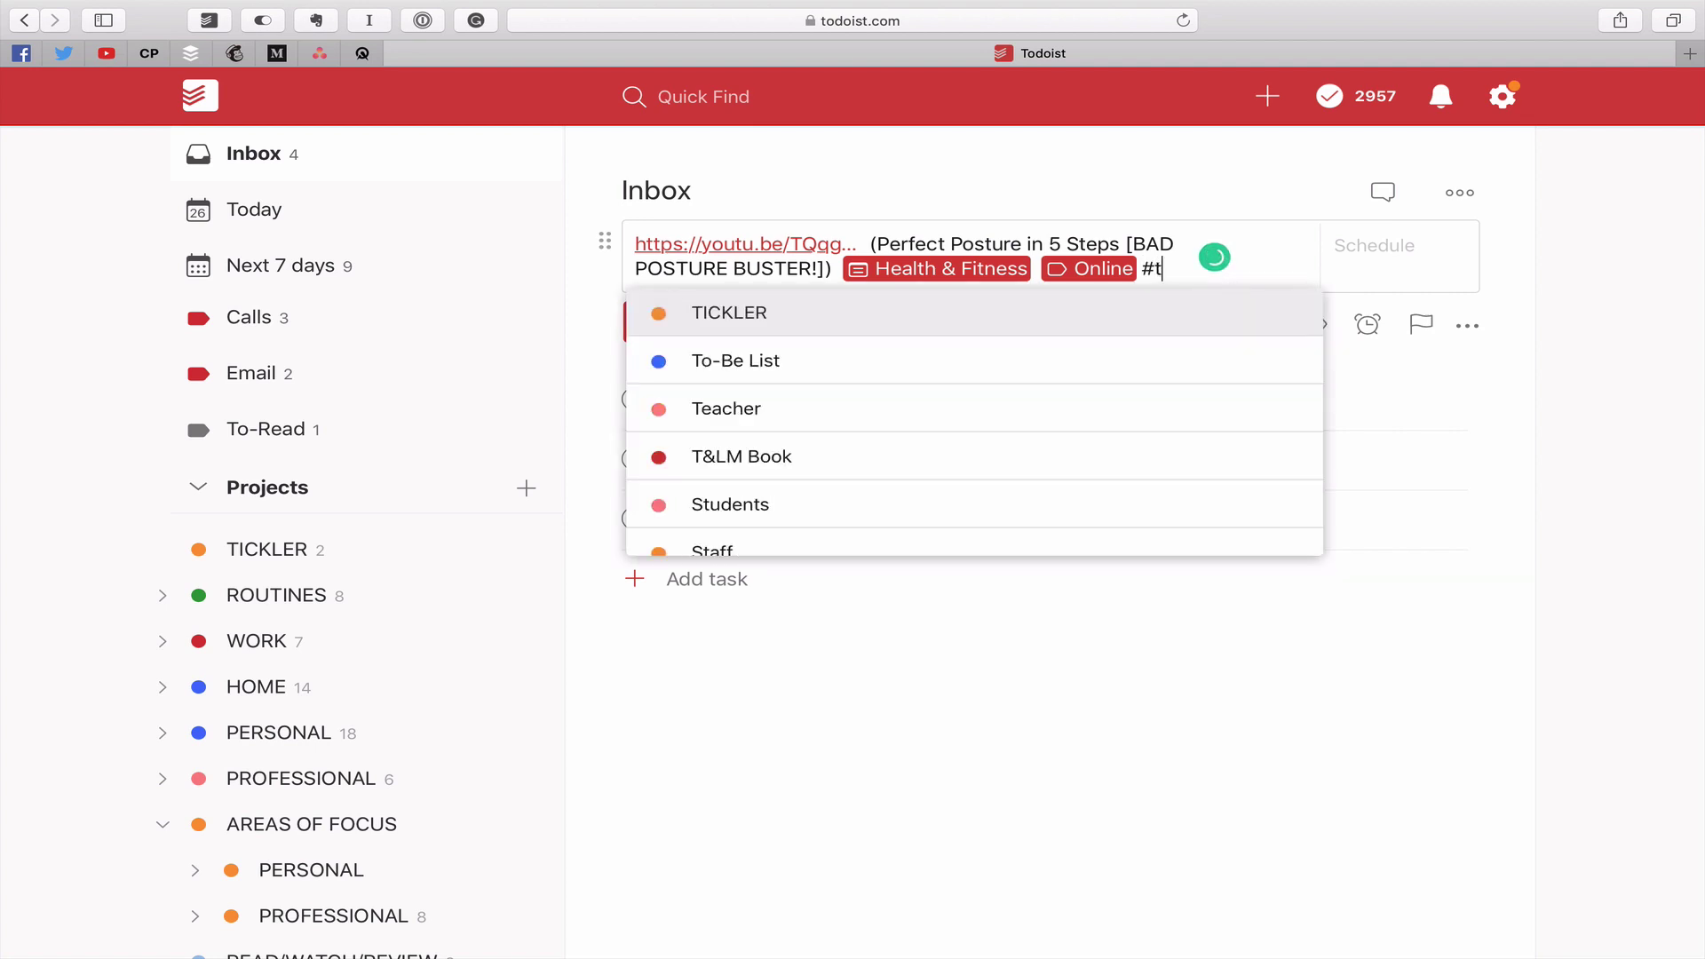
key(BackSpace)
key(BackSpace)
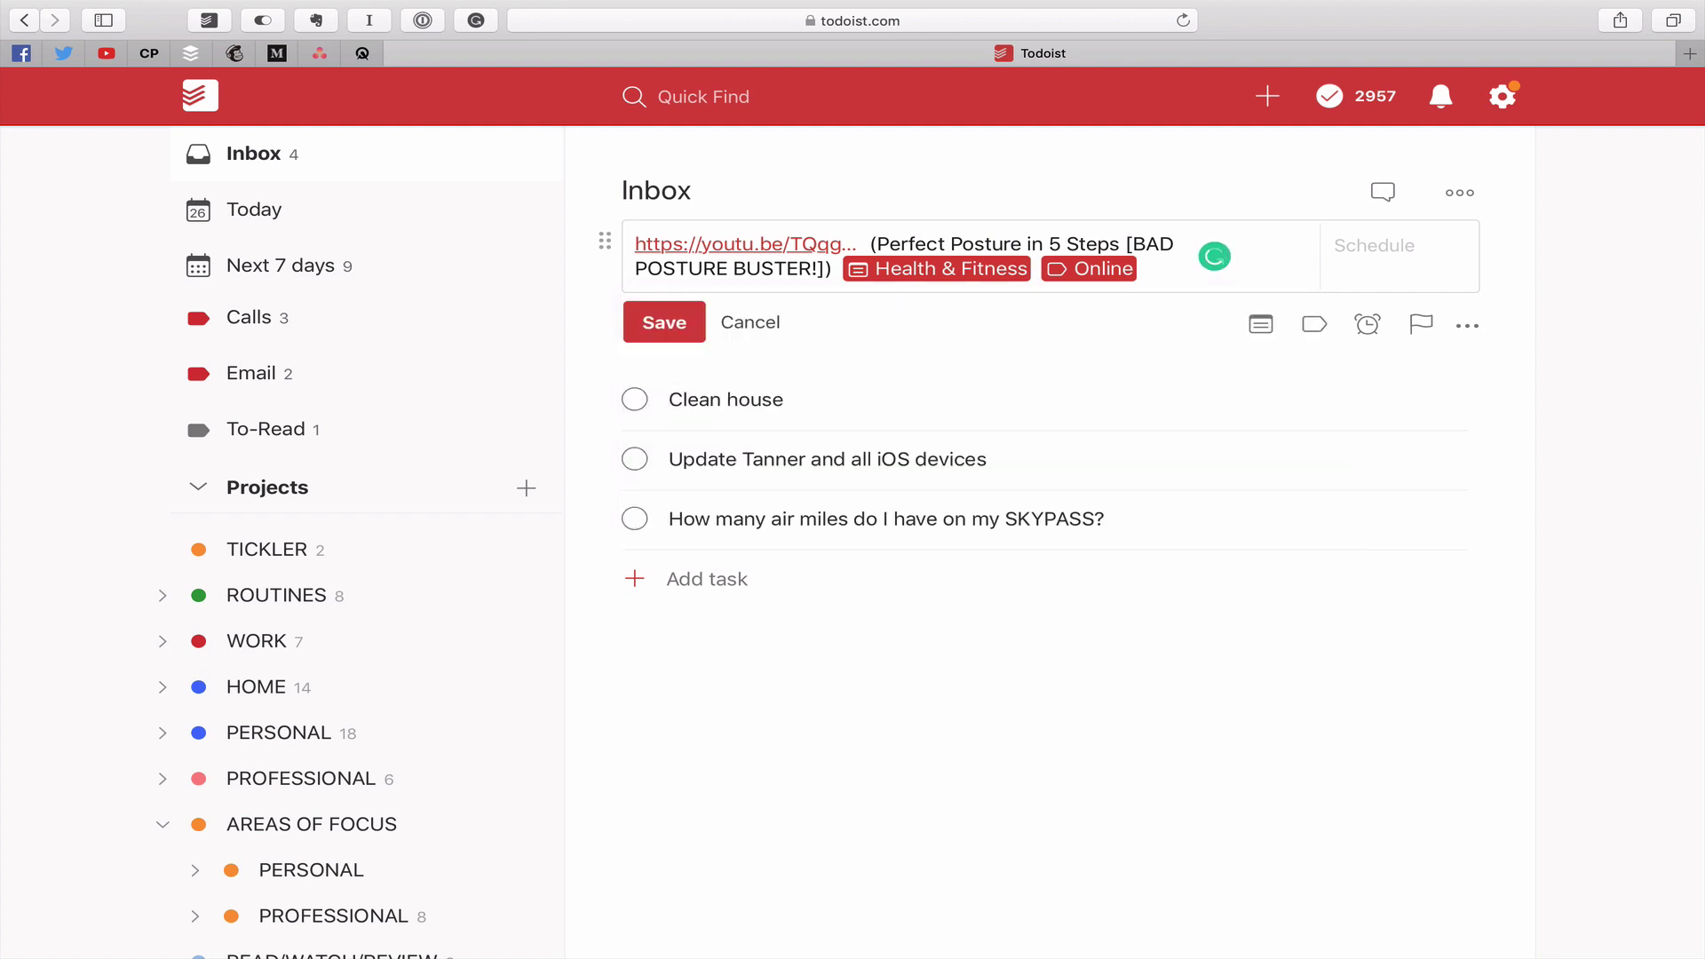
text(Re)
key(BackSpace)
key(BackSpace)
key(super+shift+backslash)
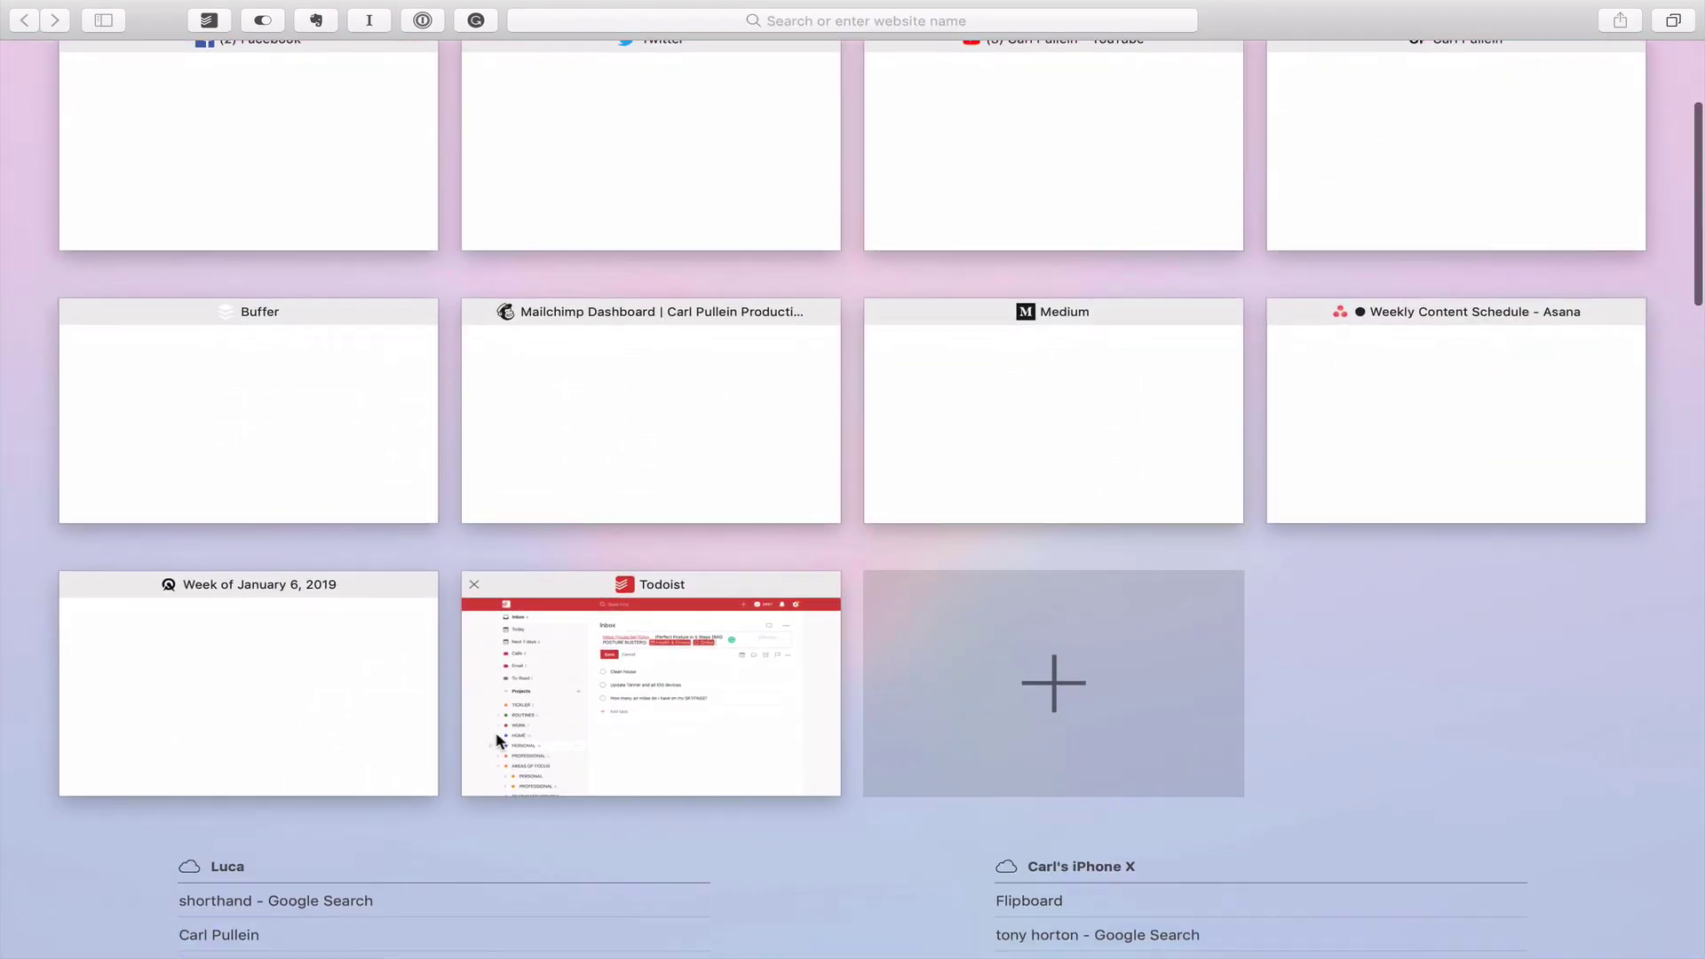
click(571, 733)
Look through the tasks in the READ/WATCH/REVIEW project and return to the Inbox
scroll(536, 762, down, 2)
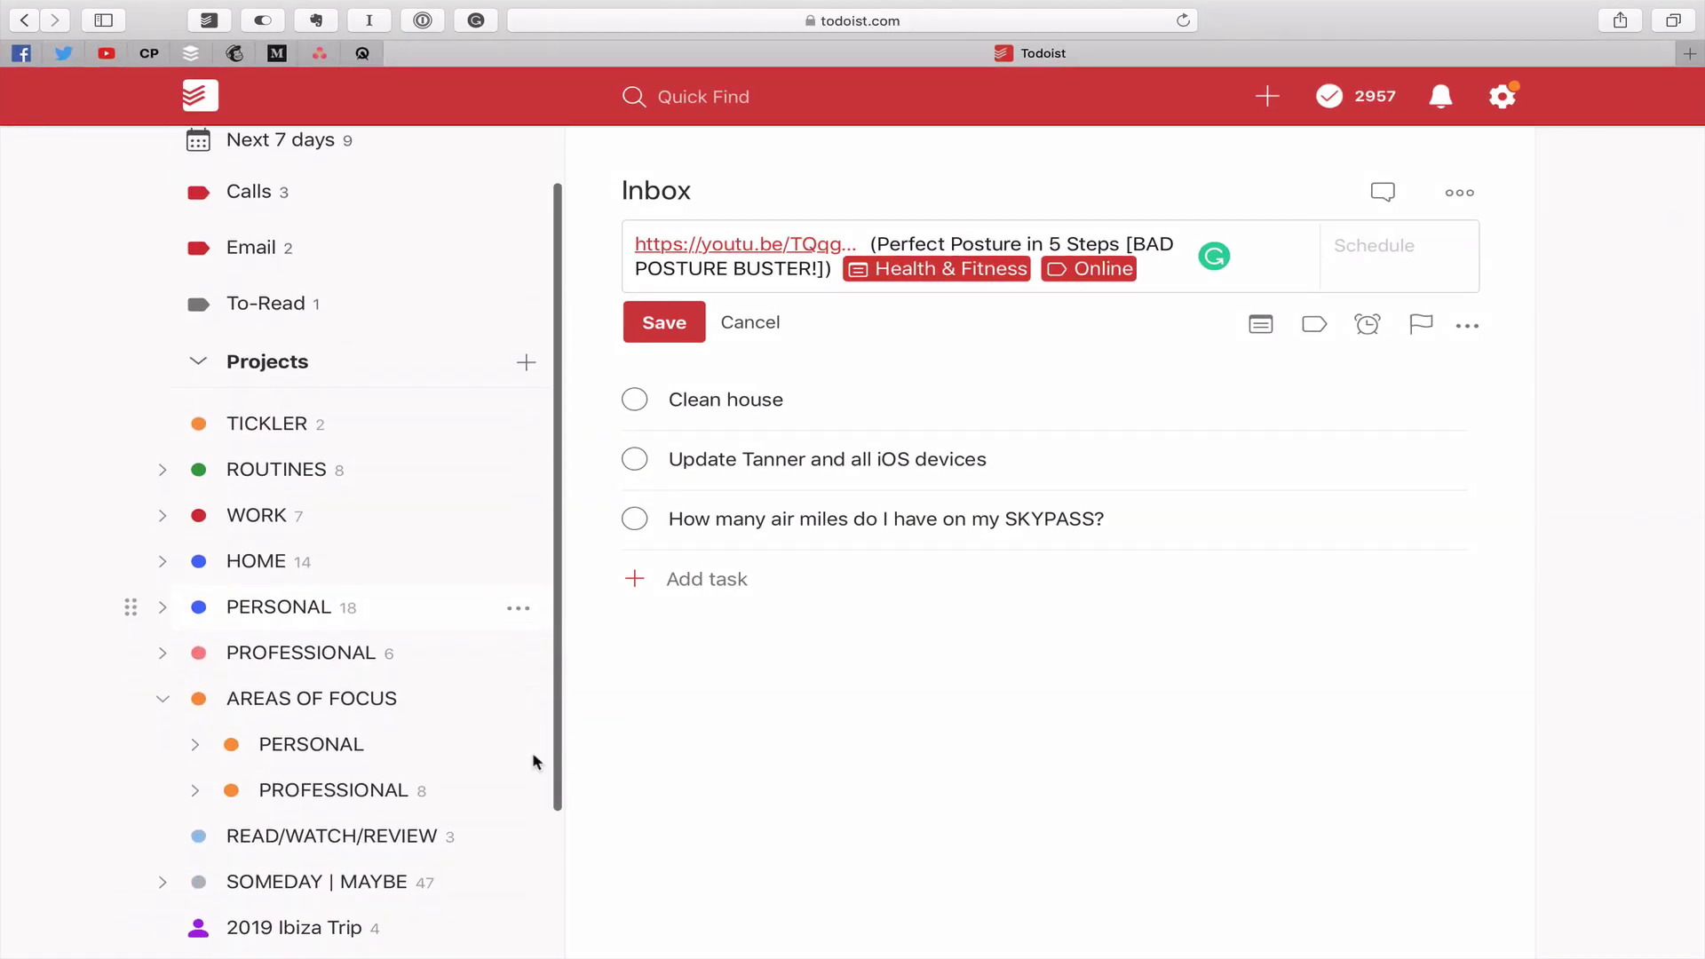
click(360, 848)
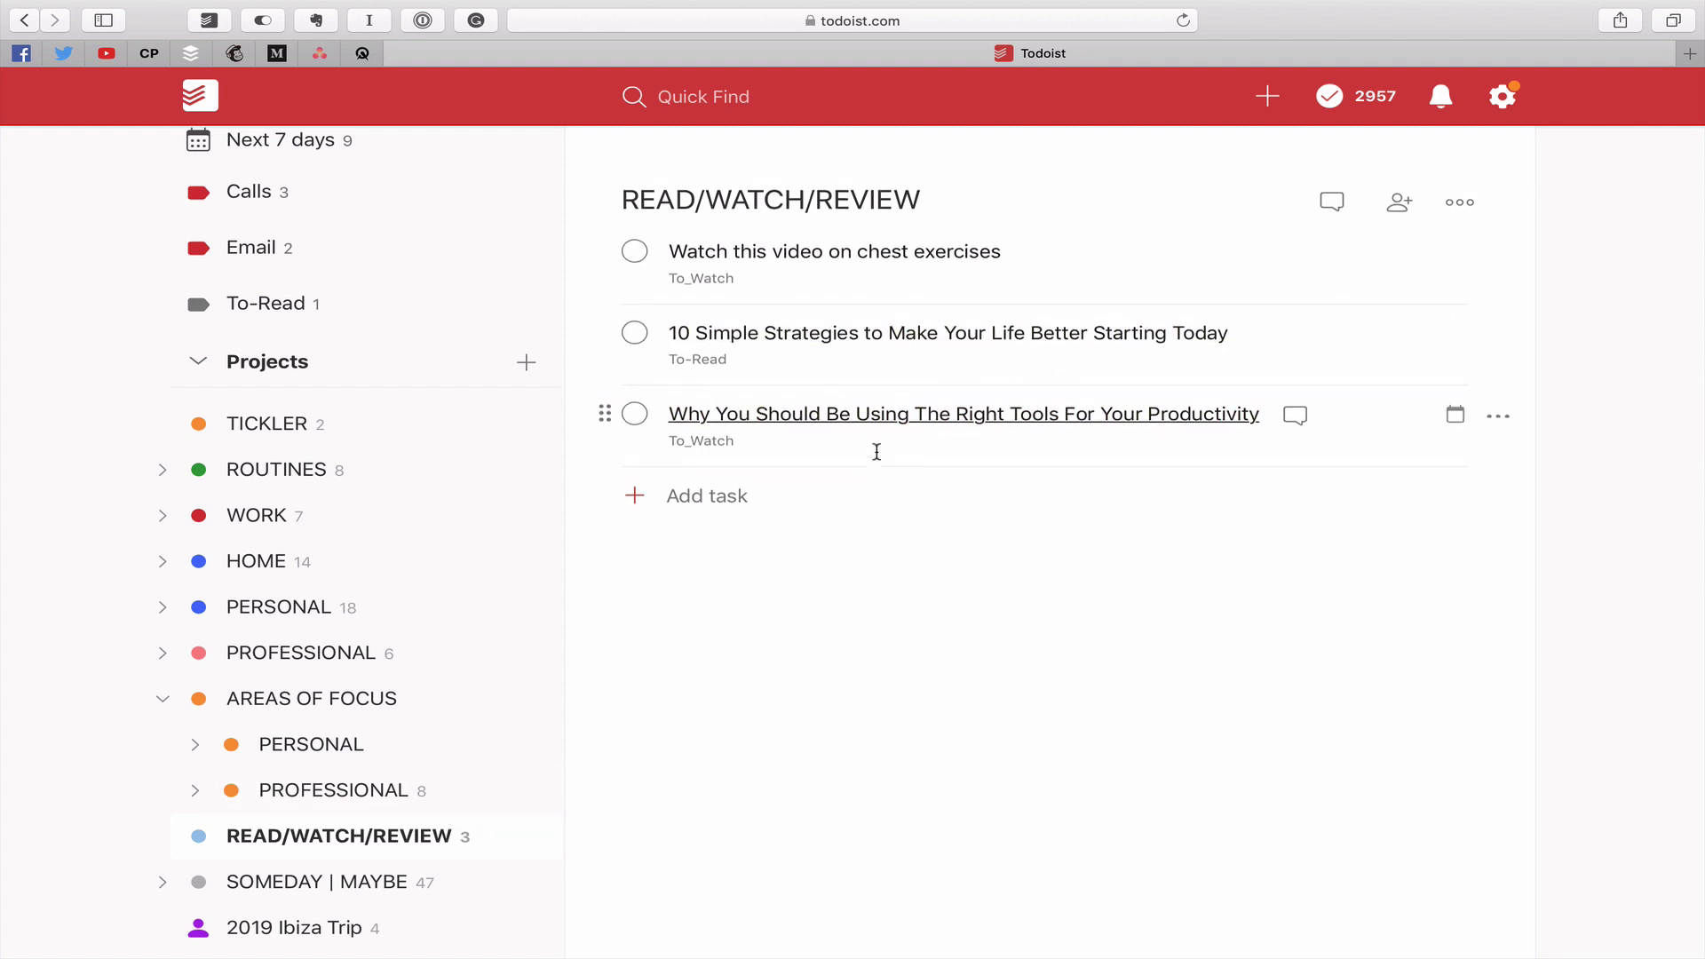
scroll(390, 347, up, 4)
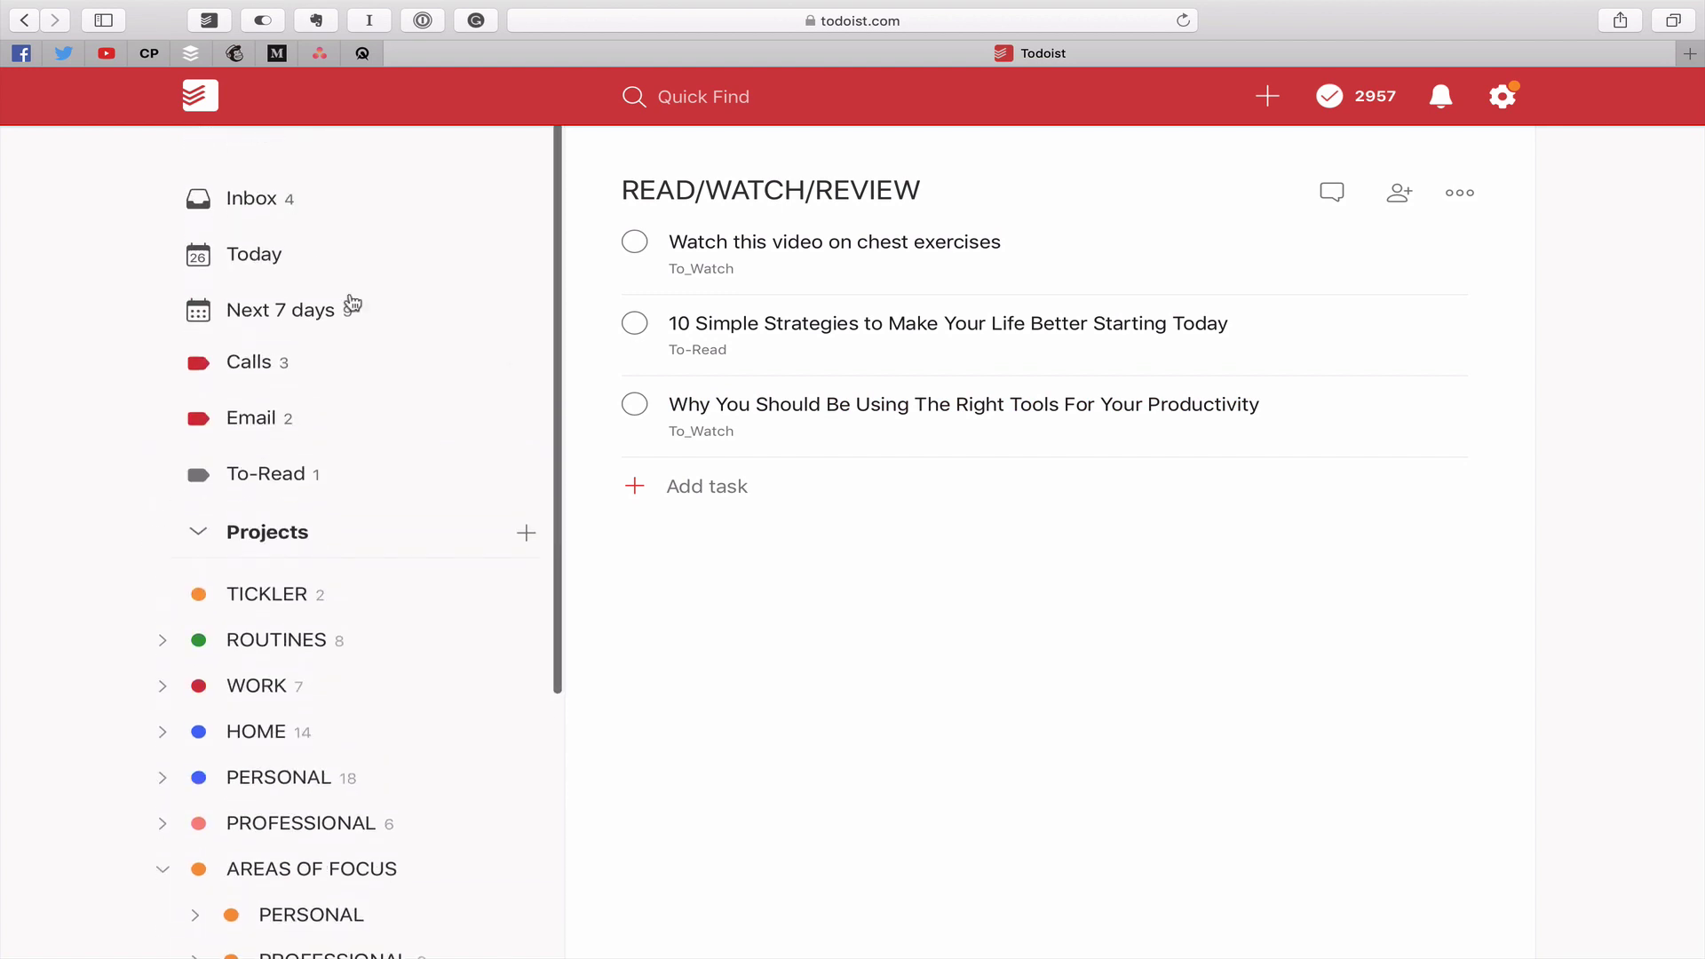
click(266, 196)
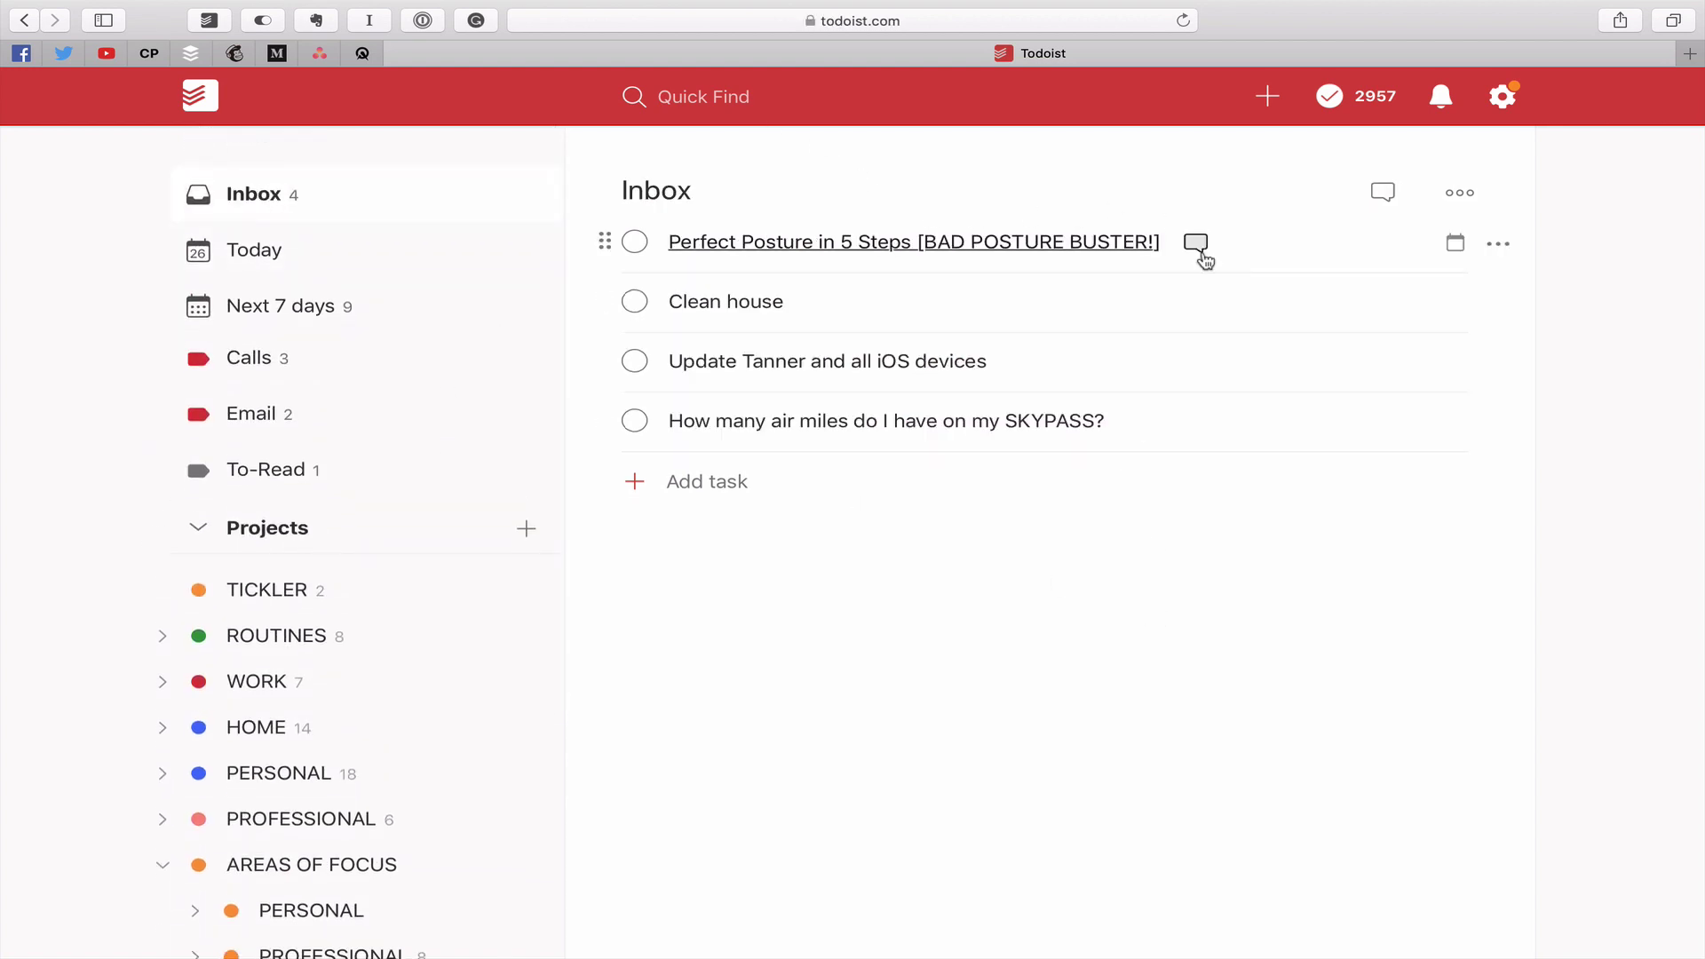
Label the Perfect Posture in 5 Steps task Online, assign it to the READ/WATCH/REVIEW project, and save it
click(1249, 251)
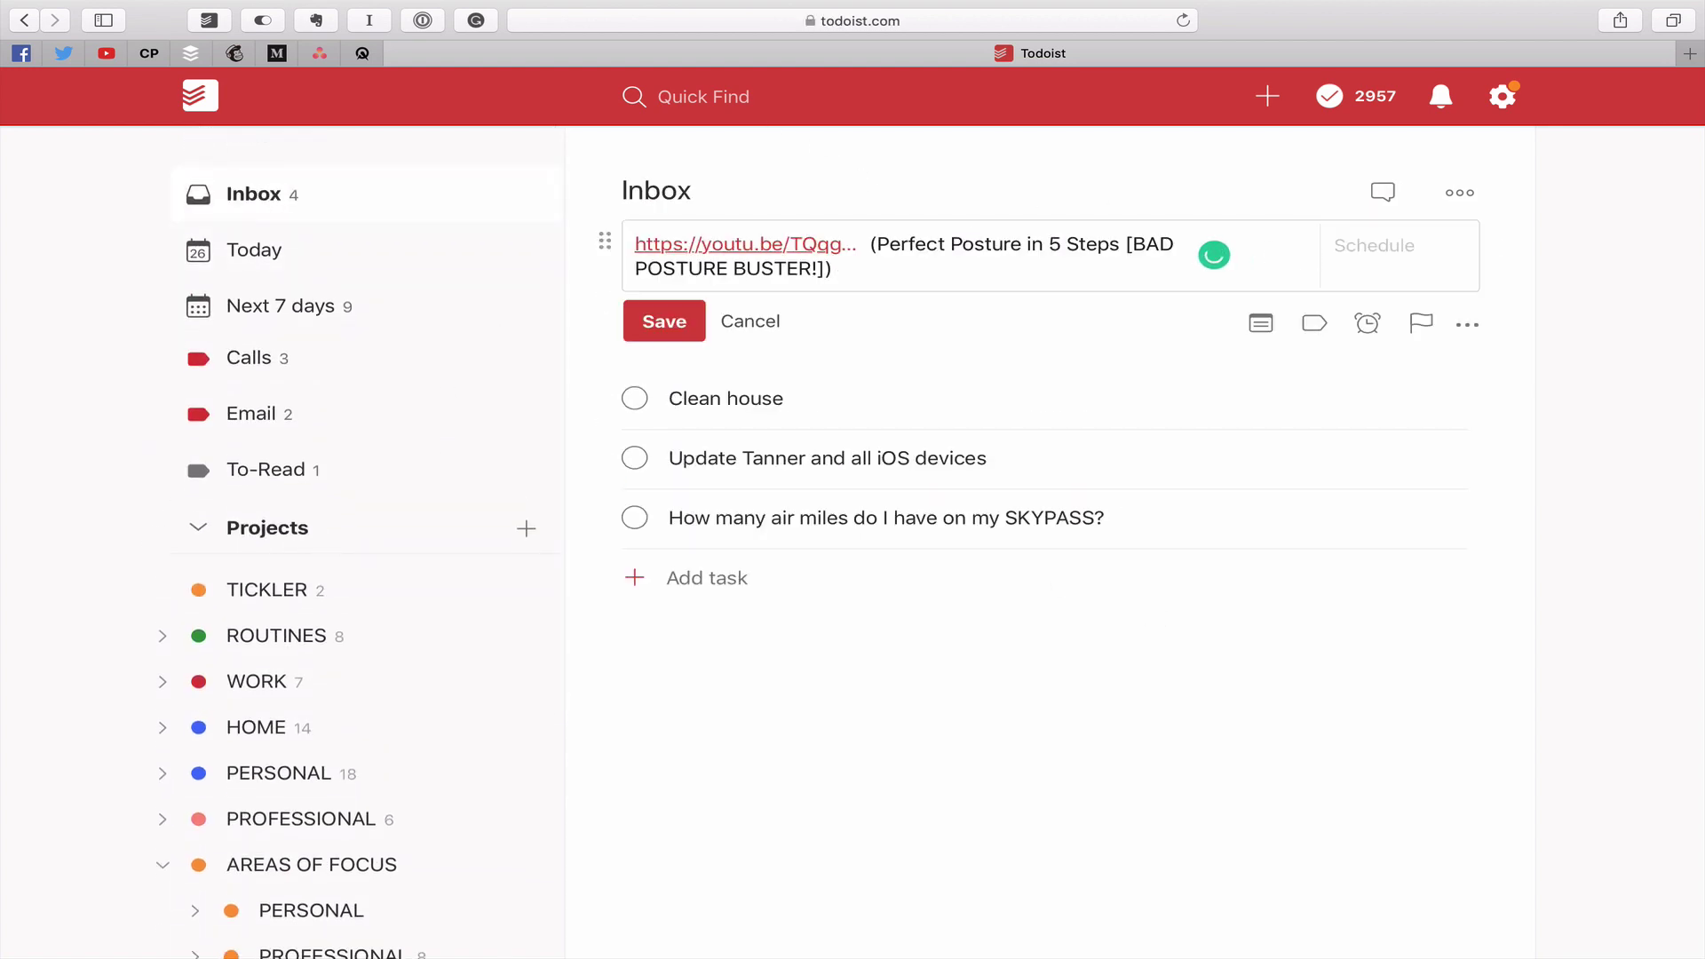
text(@)
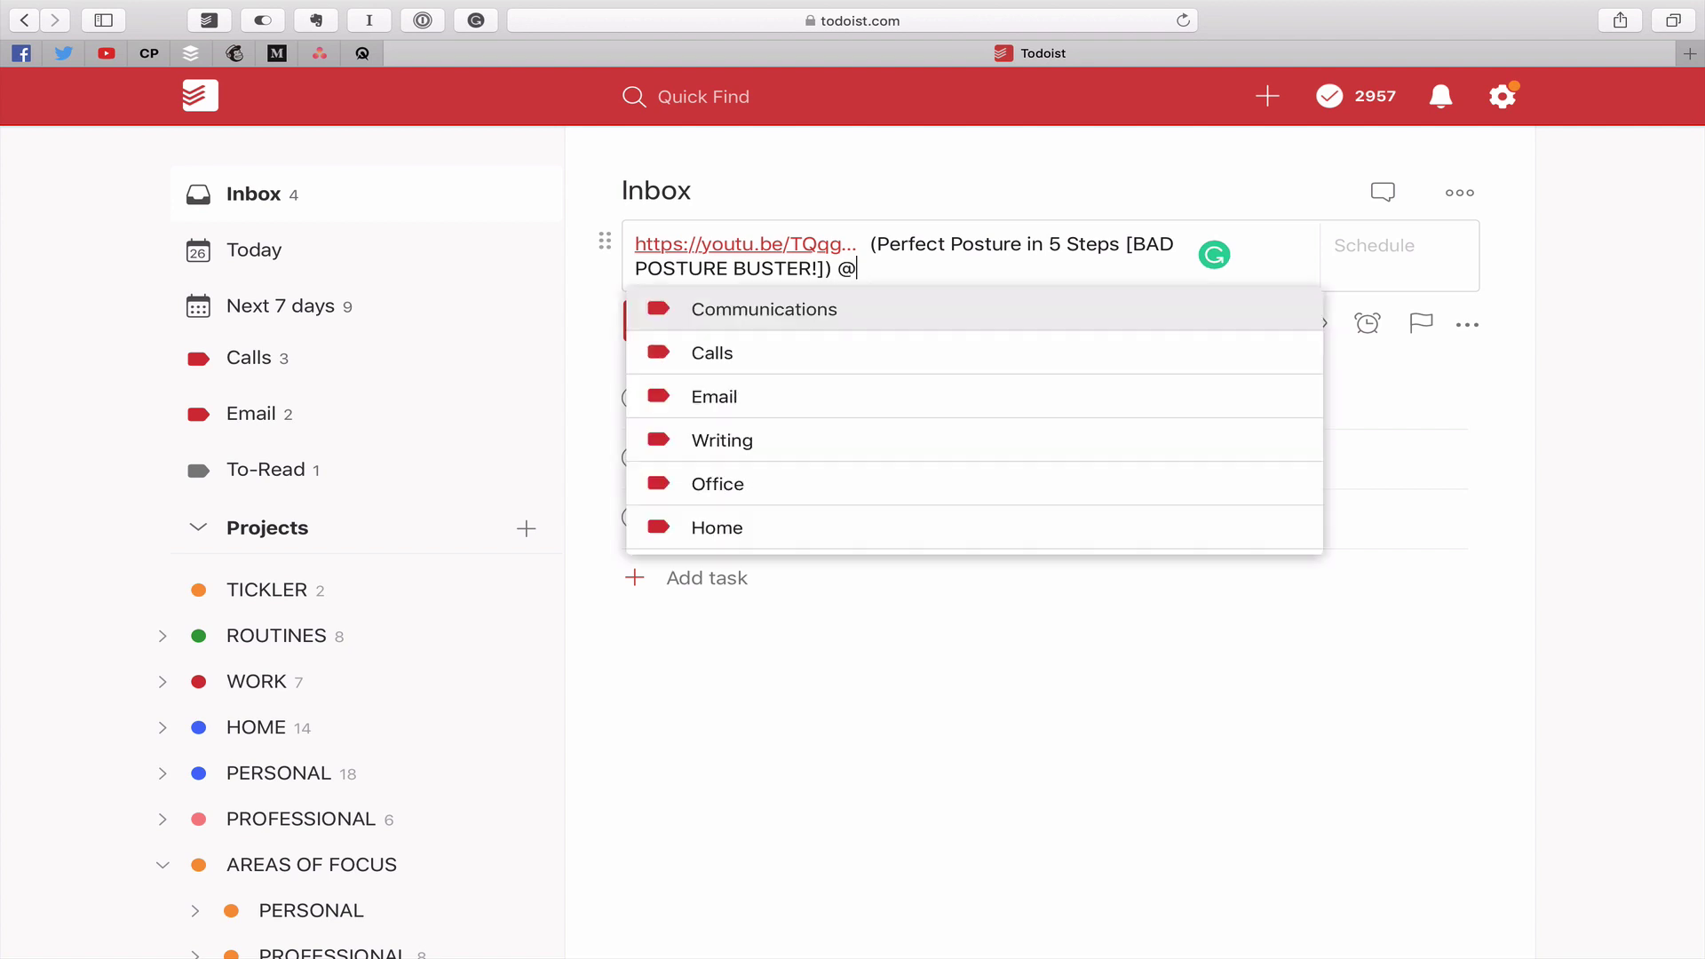
text(on)
key(Return)
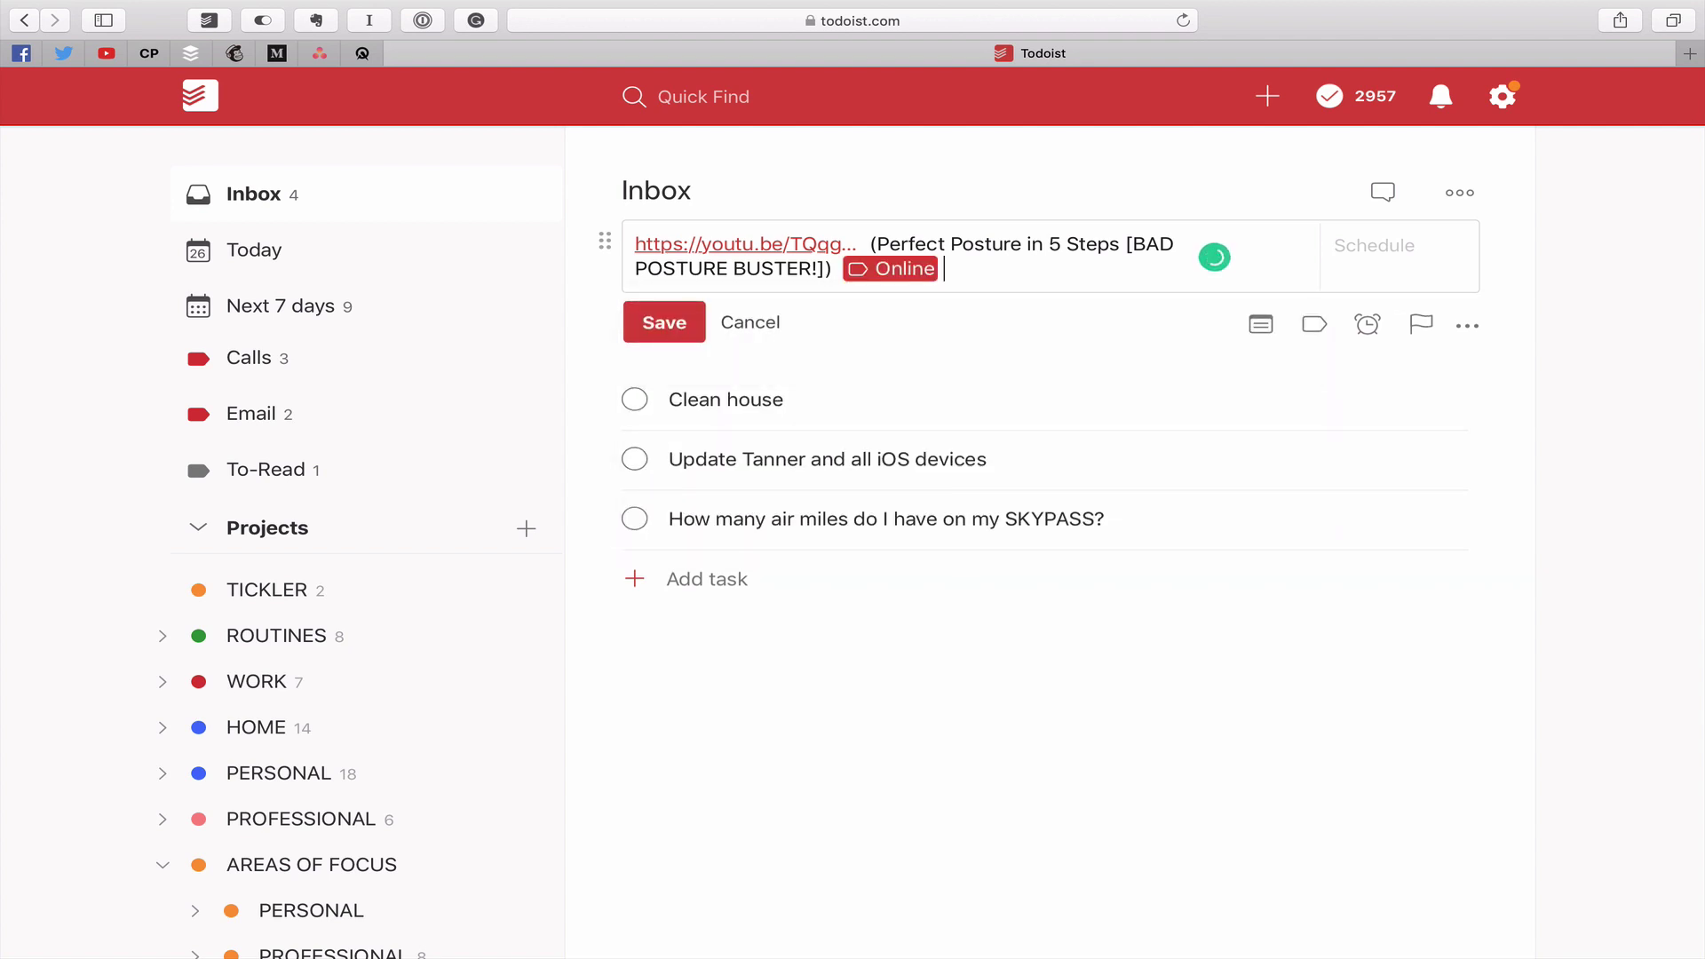
text(#re)
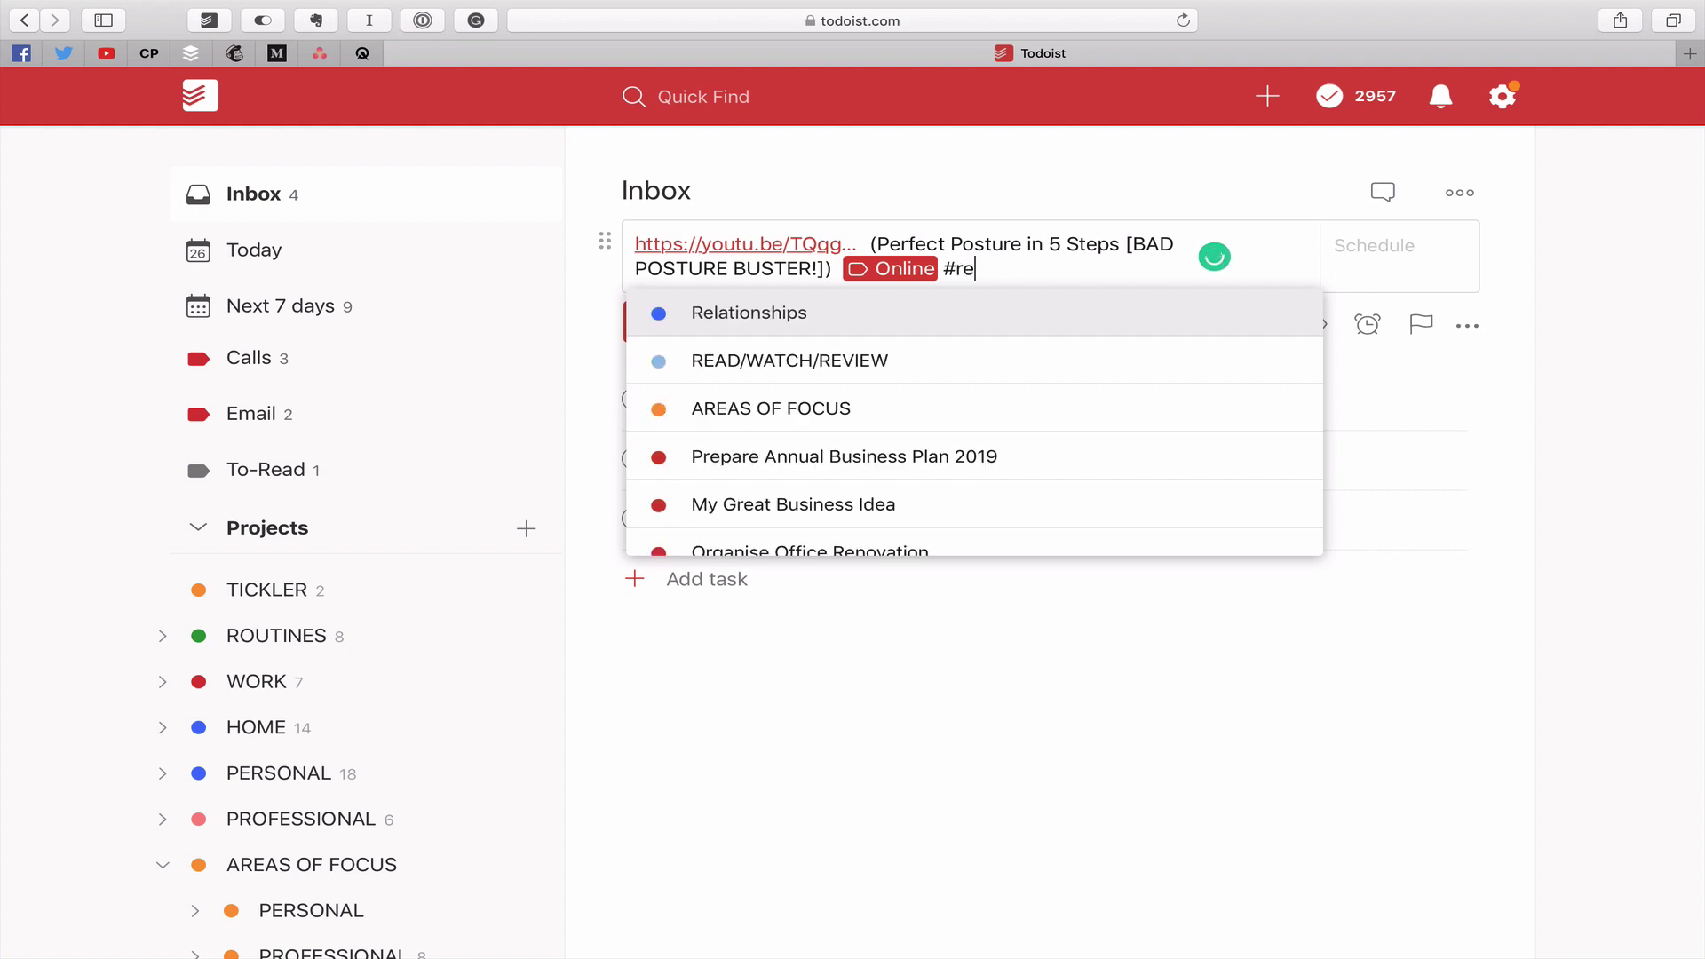
key(Down)
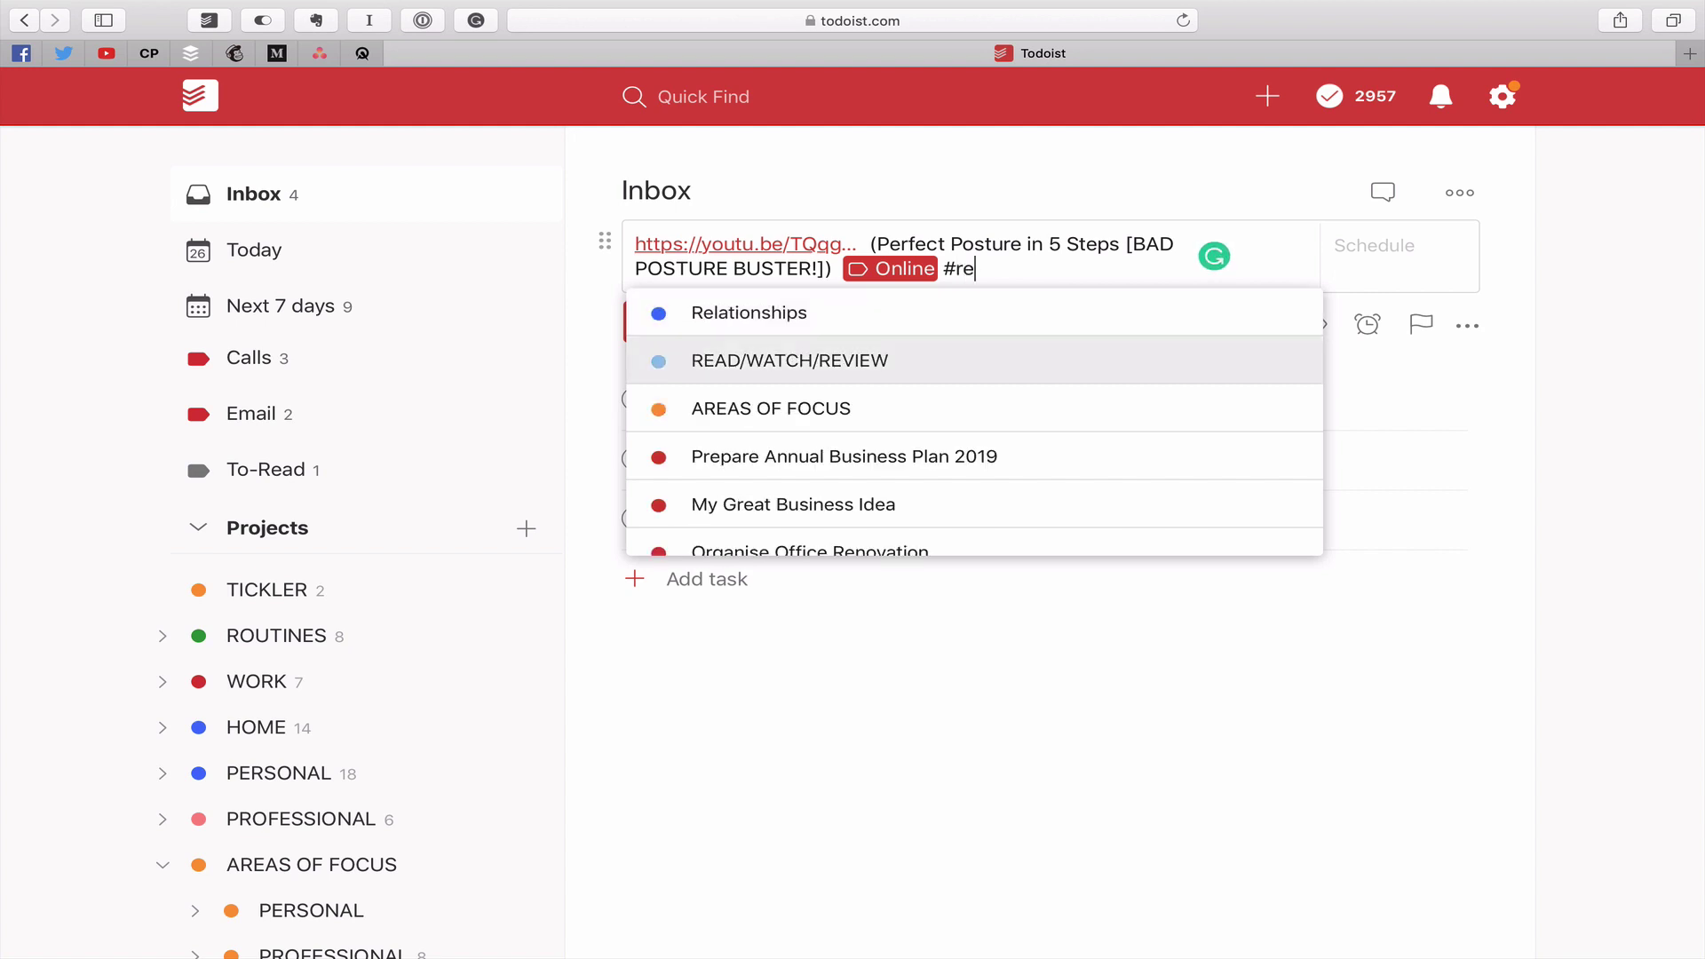
key(Return)
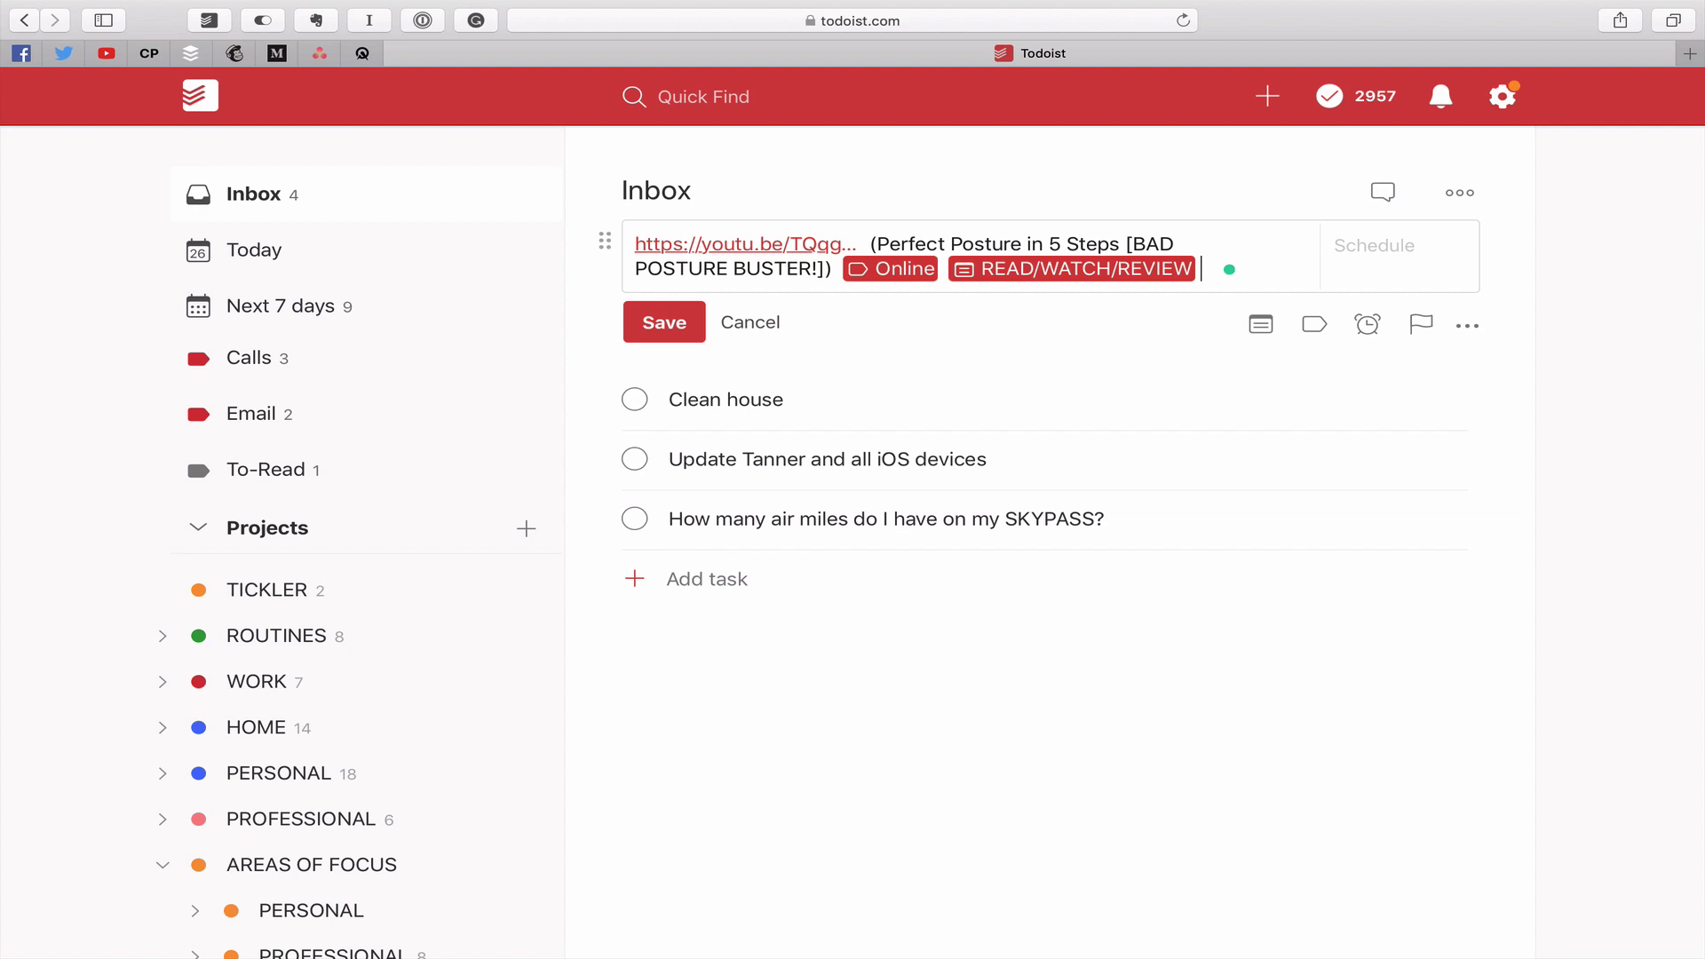
key(Return)
Add the Home label to the Clean house task and assign it to the blue-marked Single Actions project
click(1164, 235)
text(@h)
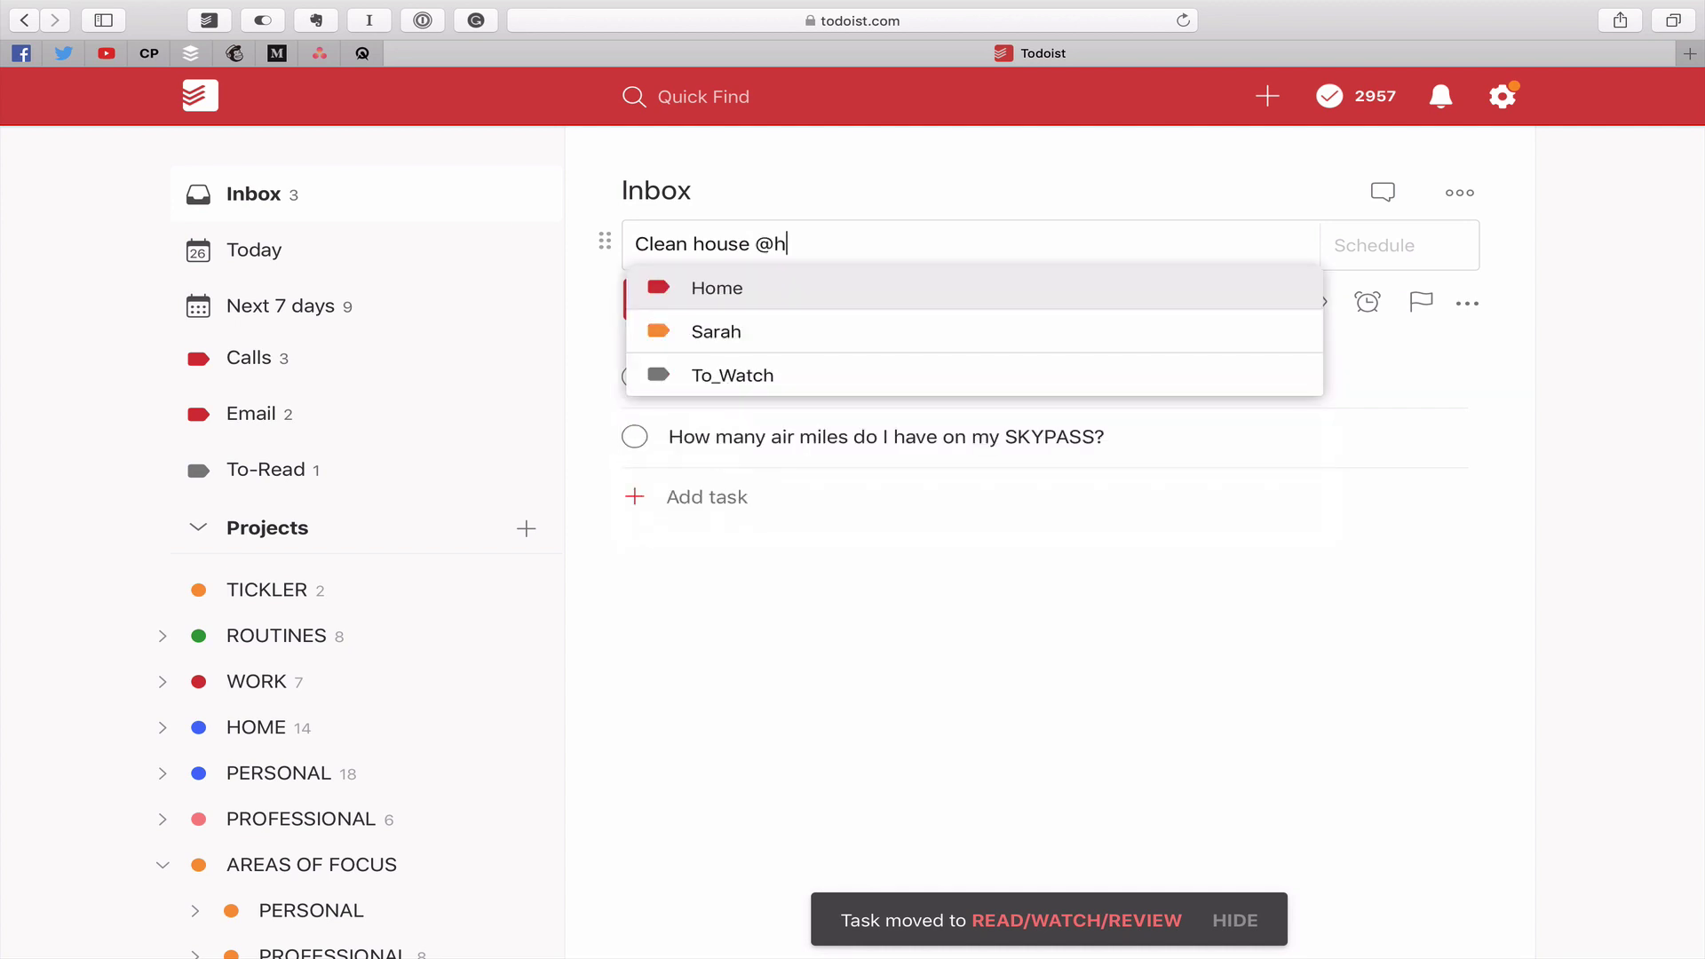
key(Return)
text(#)
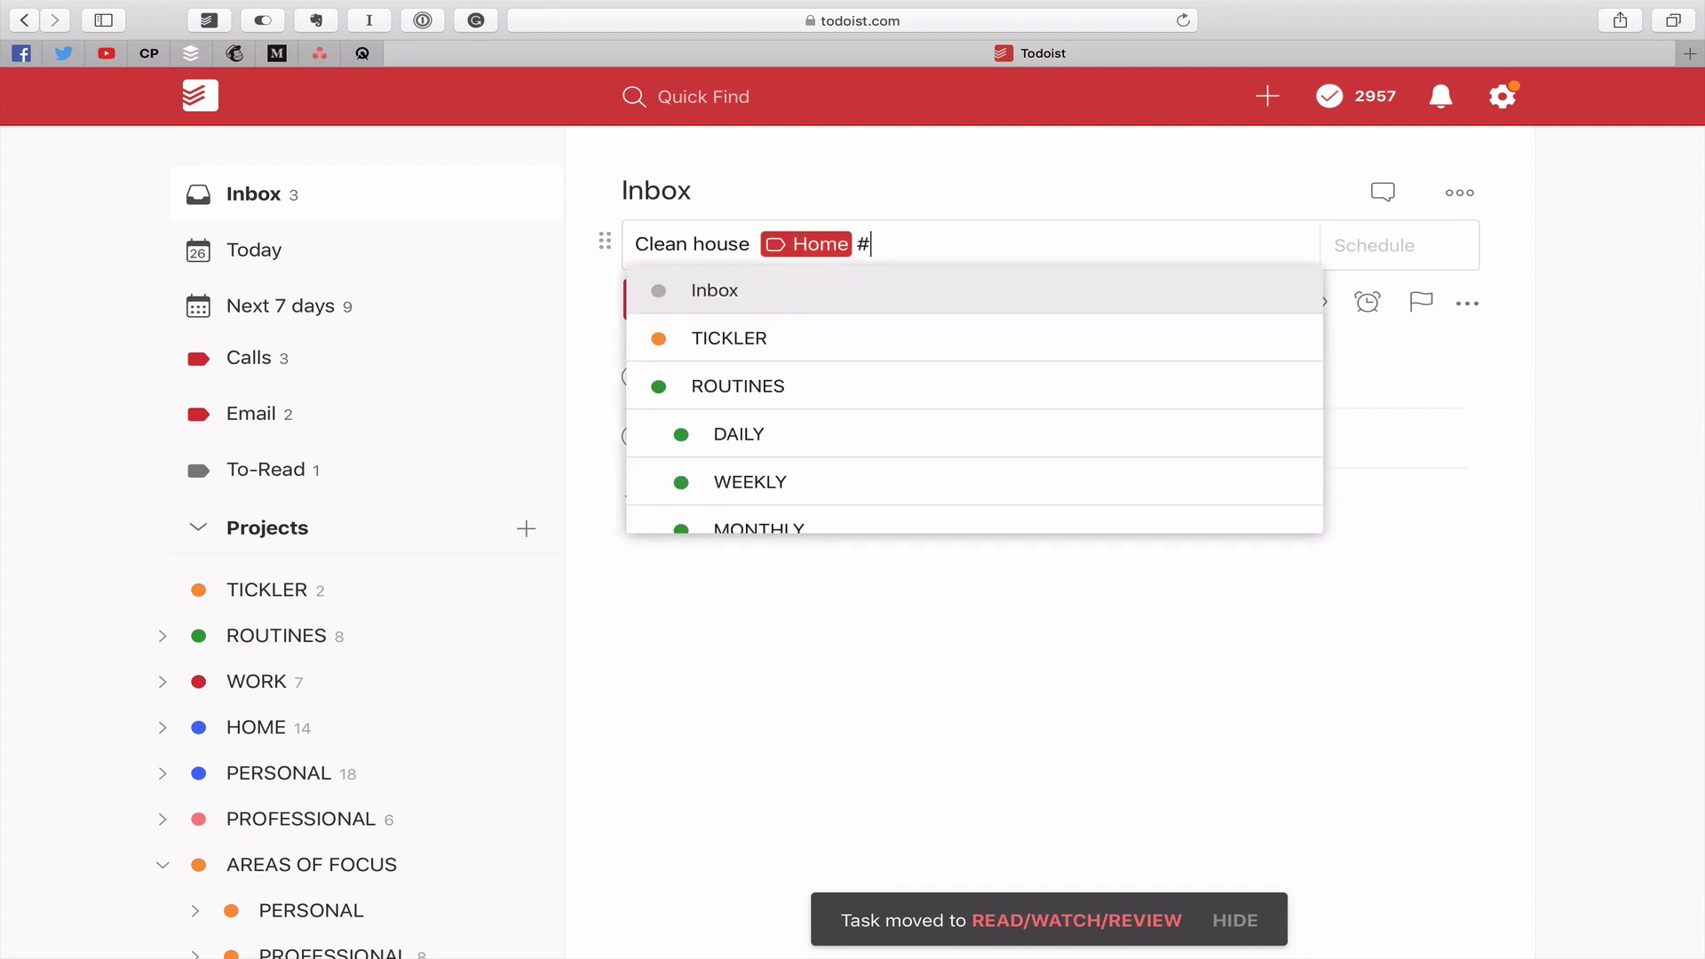
text(sin)
key(Return)
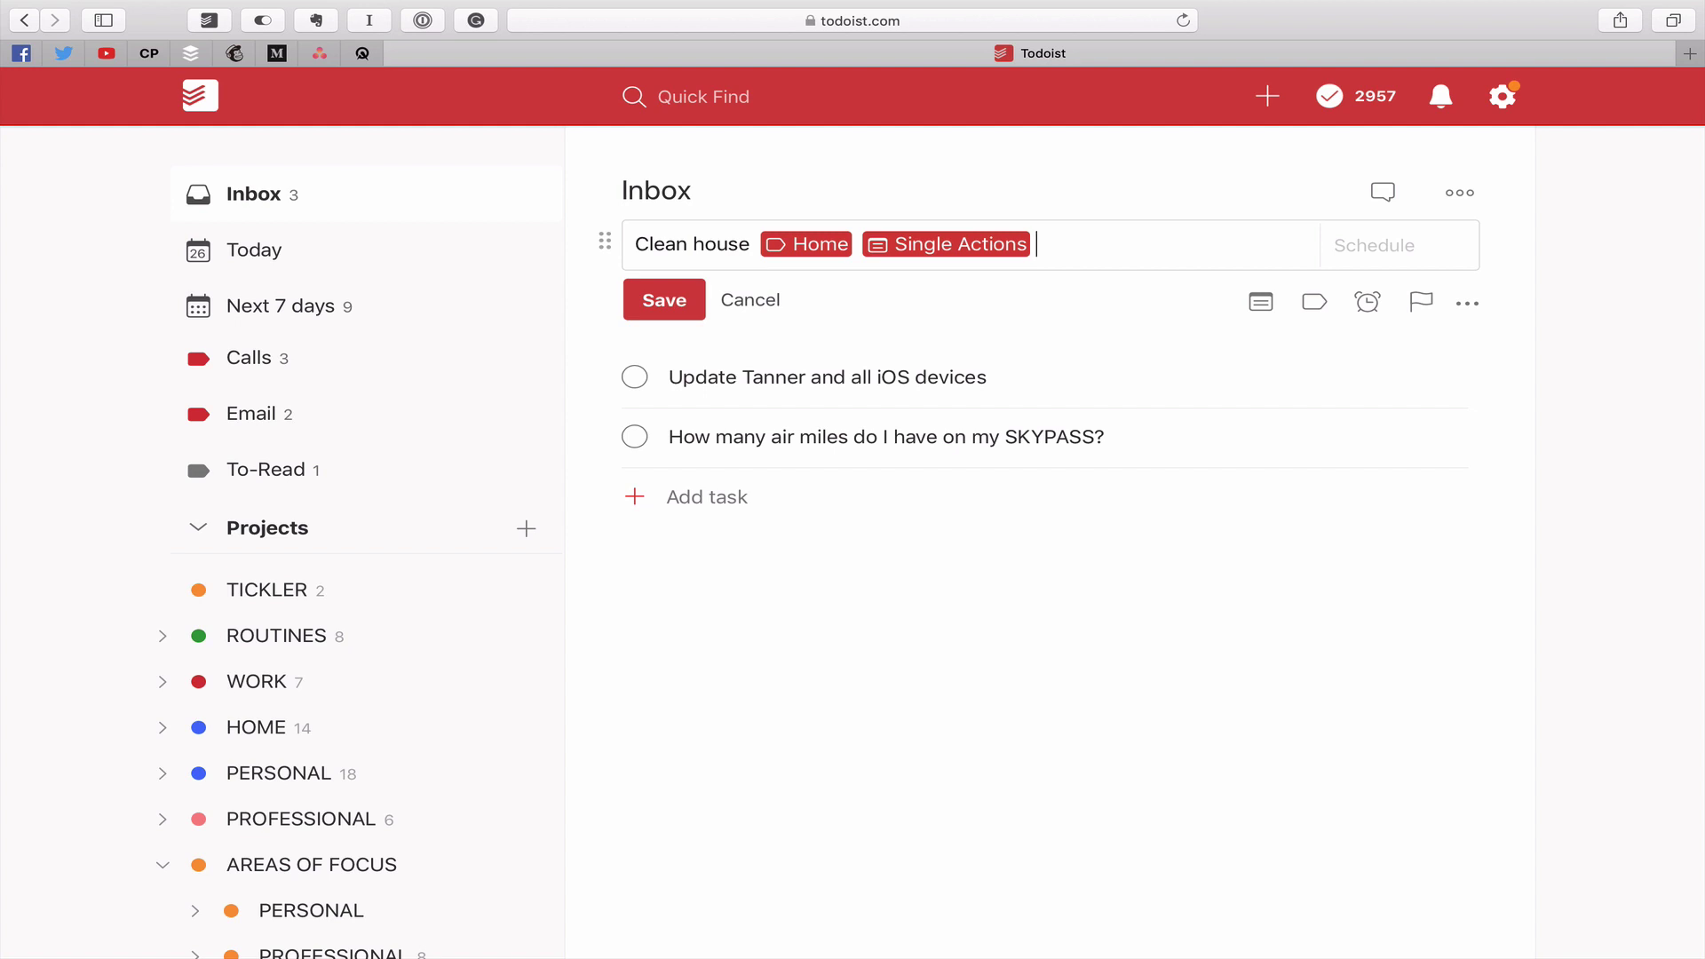
Give the Clean house task priority 3 and a due date of tomorrow, and save it
text(p3 to)
key(BackSpace)
key(BackSpace)
text(tom)
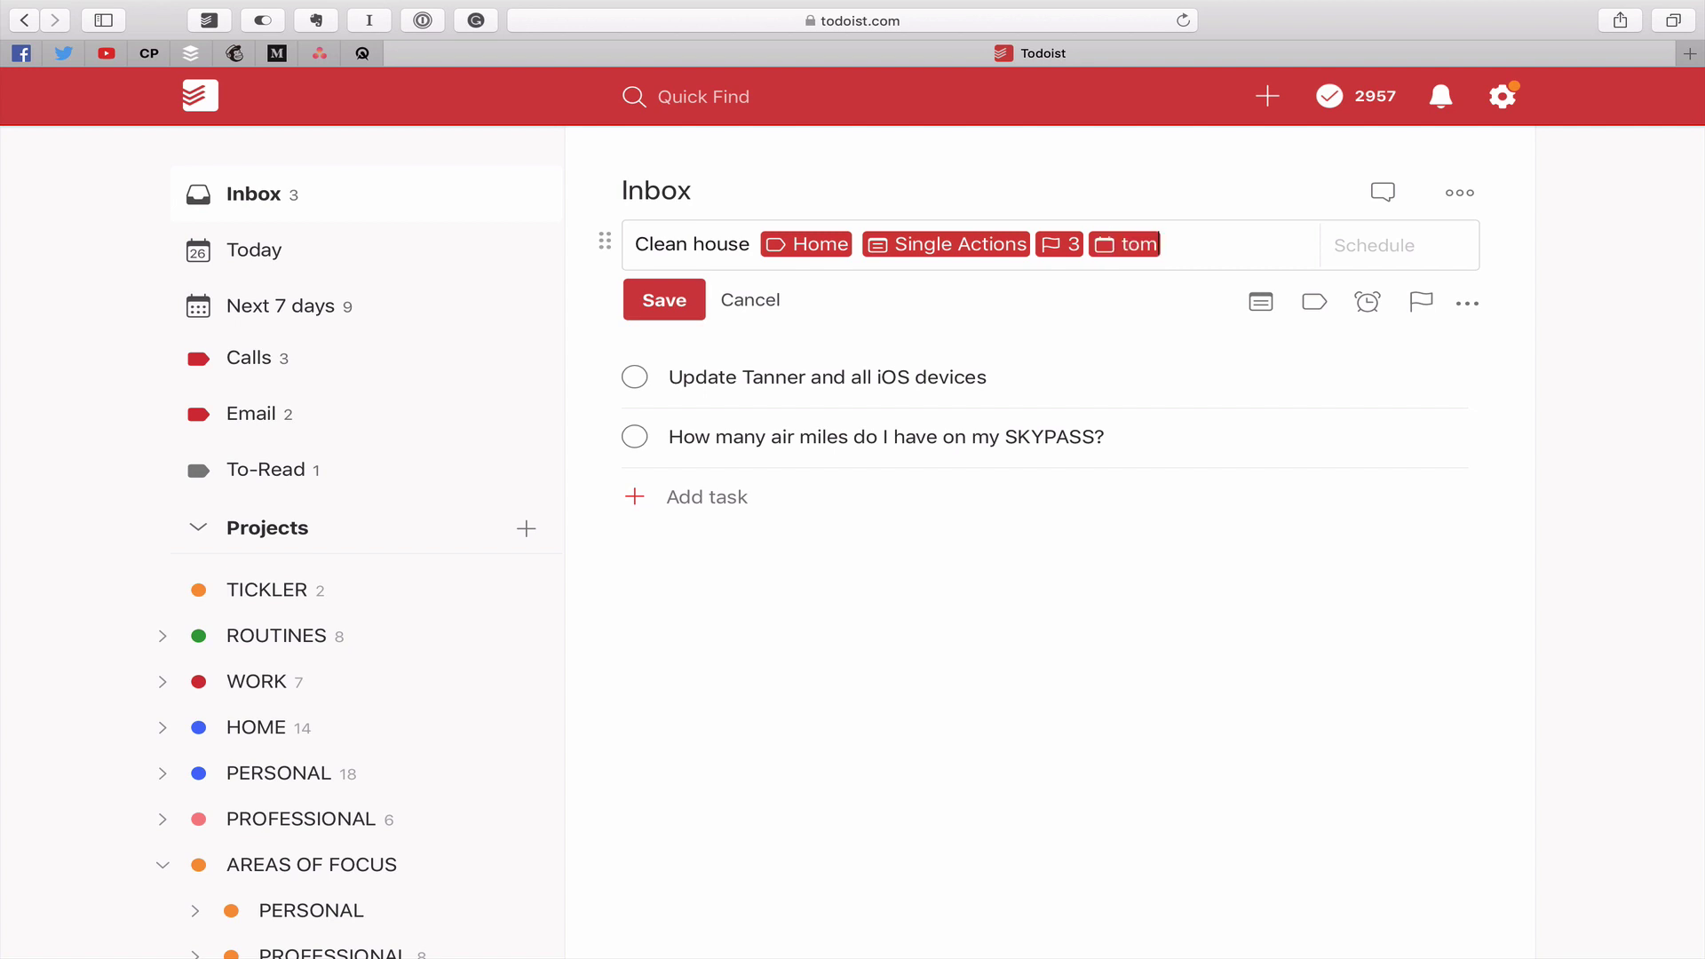
key(Return)
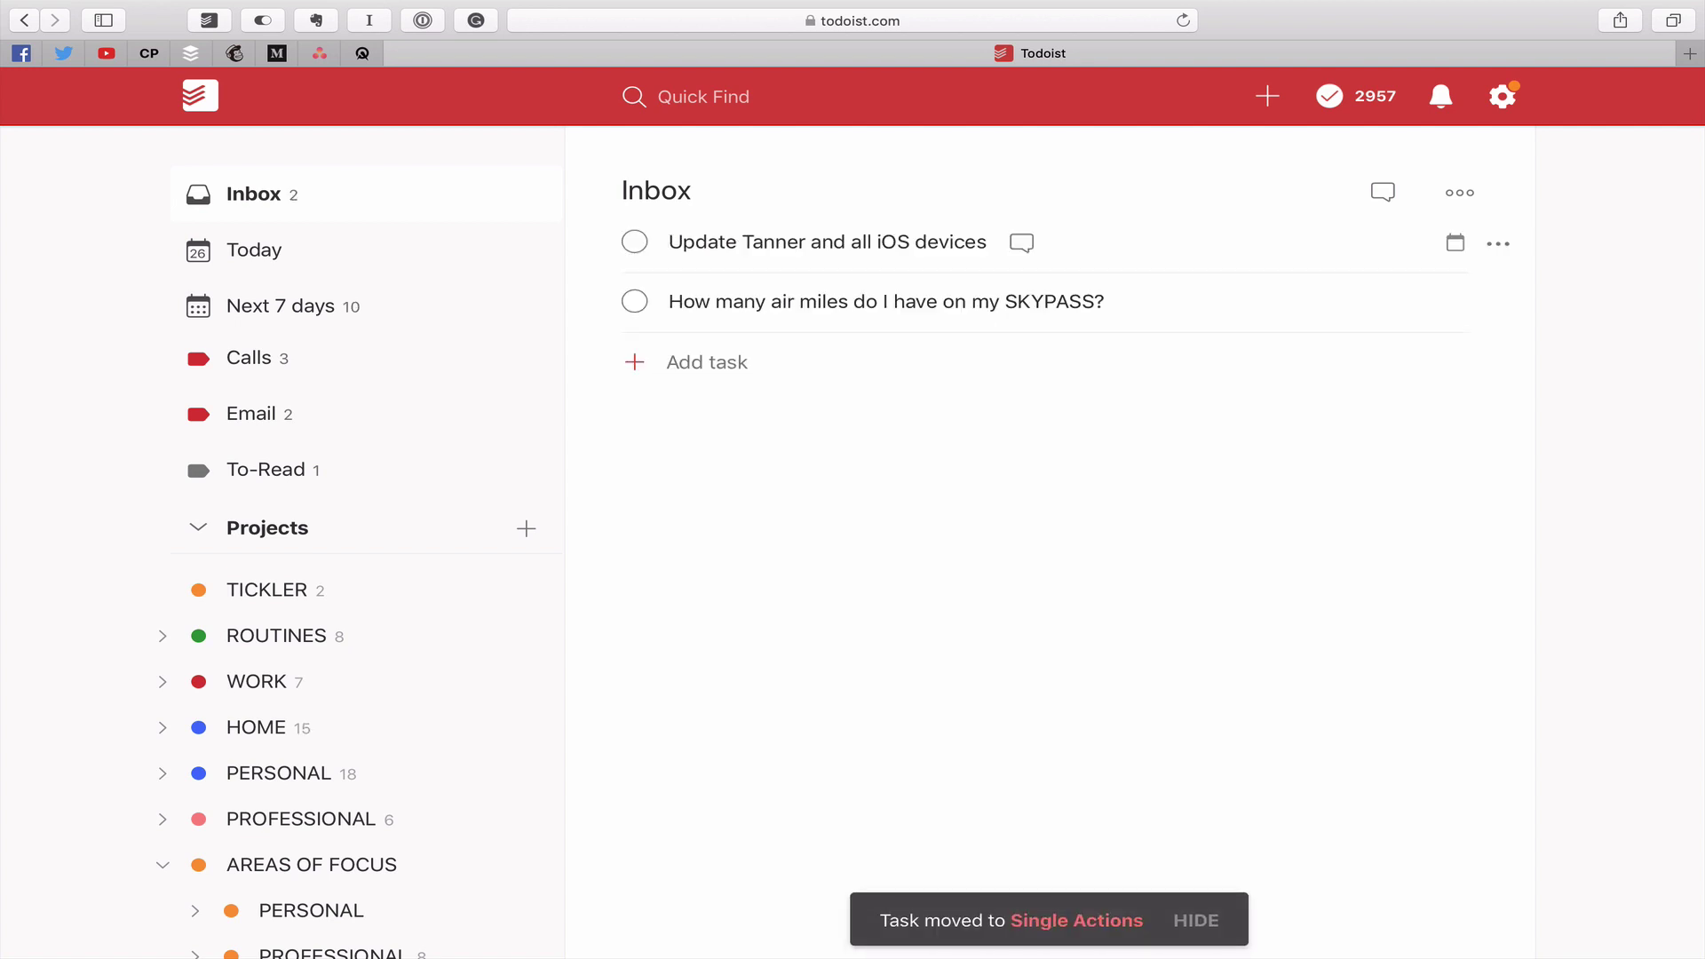
Move the iOS devices update task to the blue-marked Single Actions project without a label and save it
click(1152, 237)
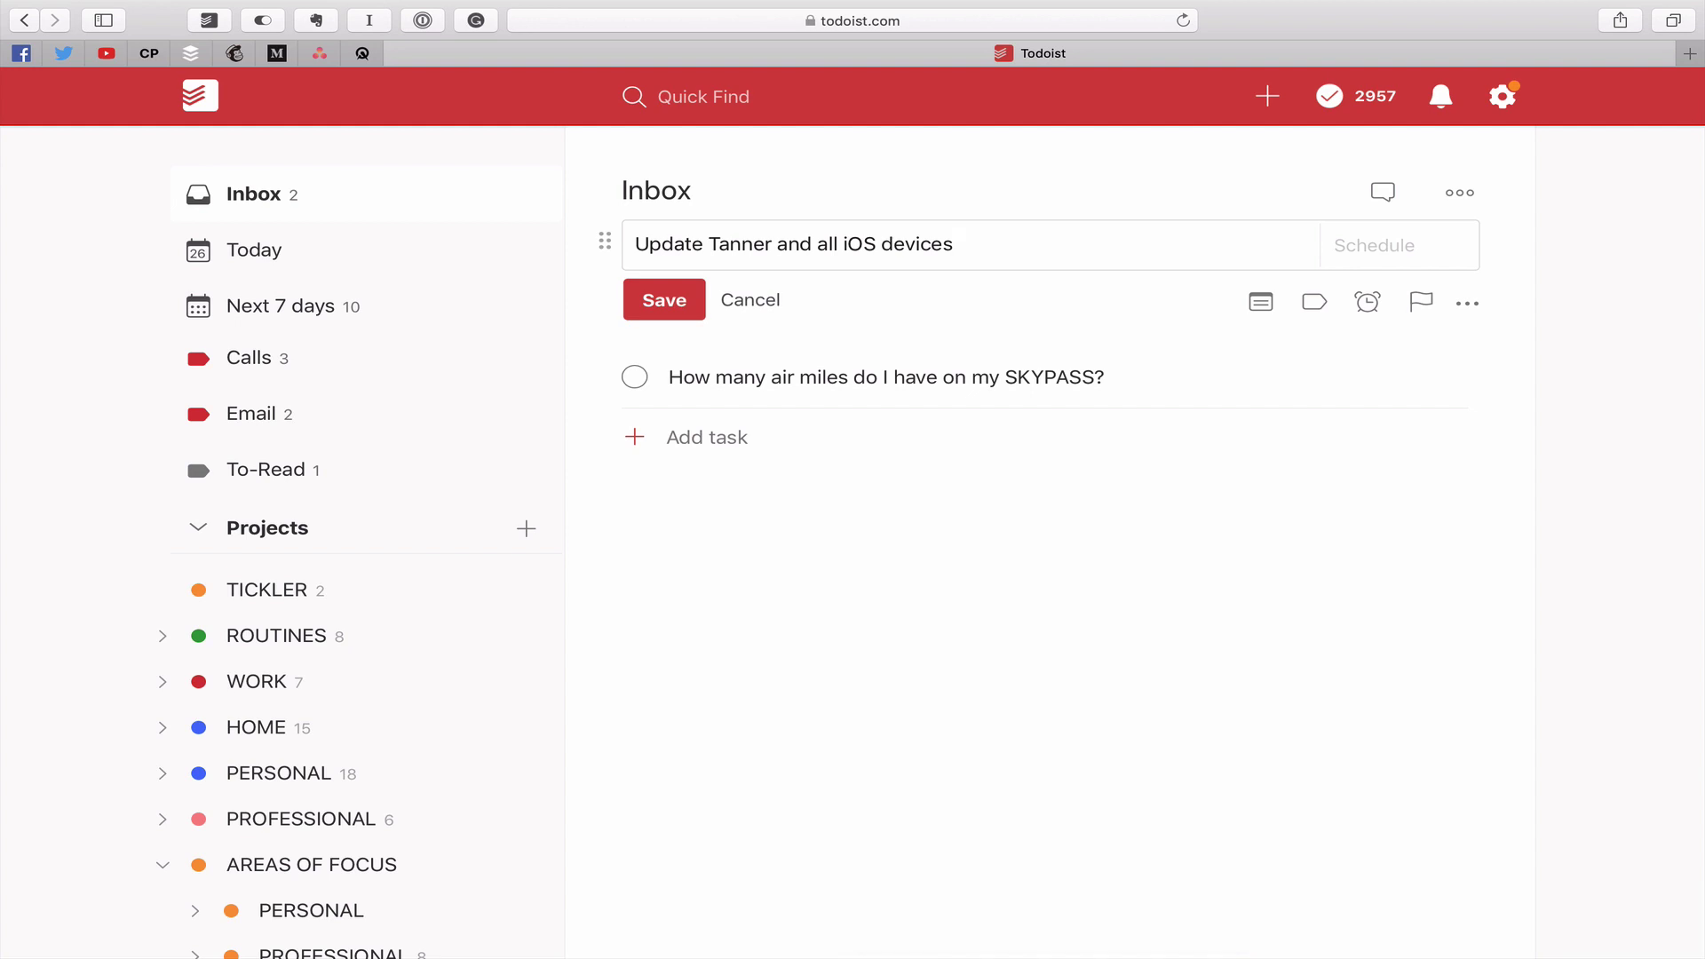
text(#)
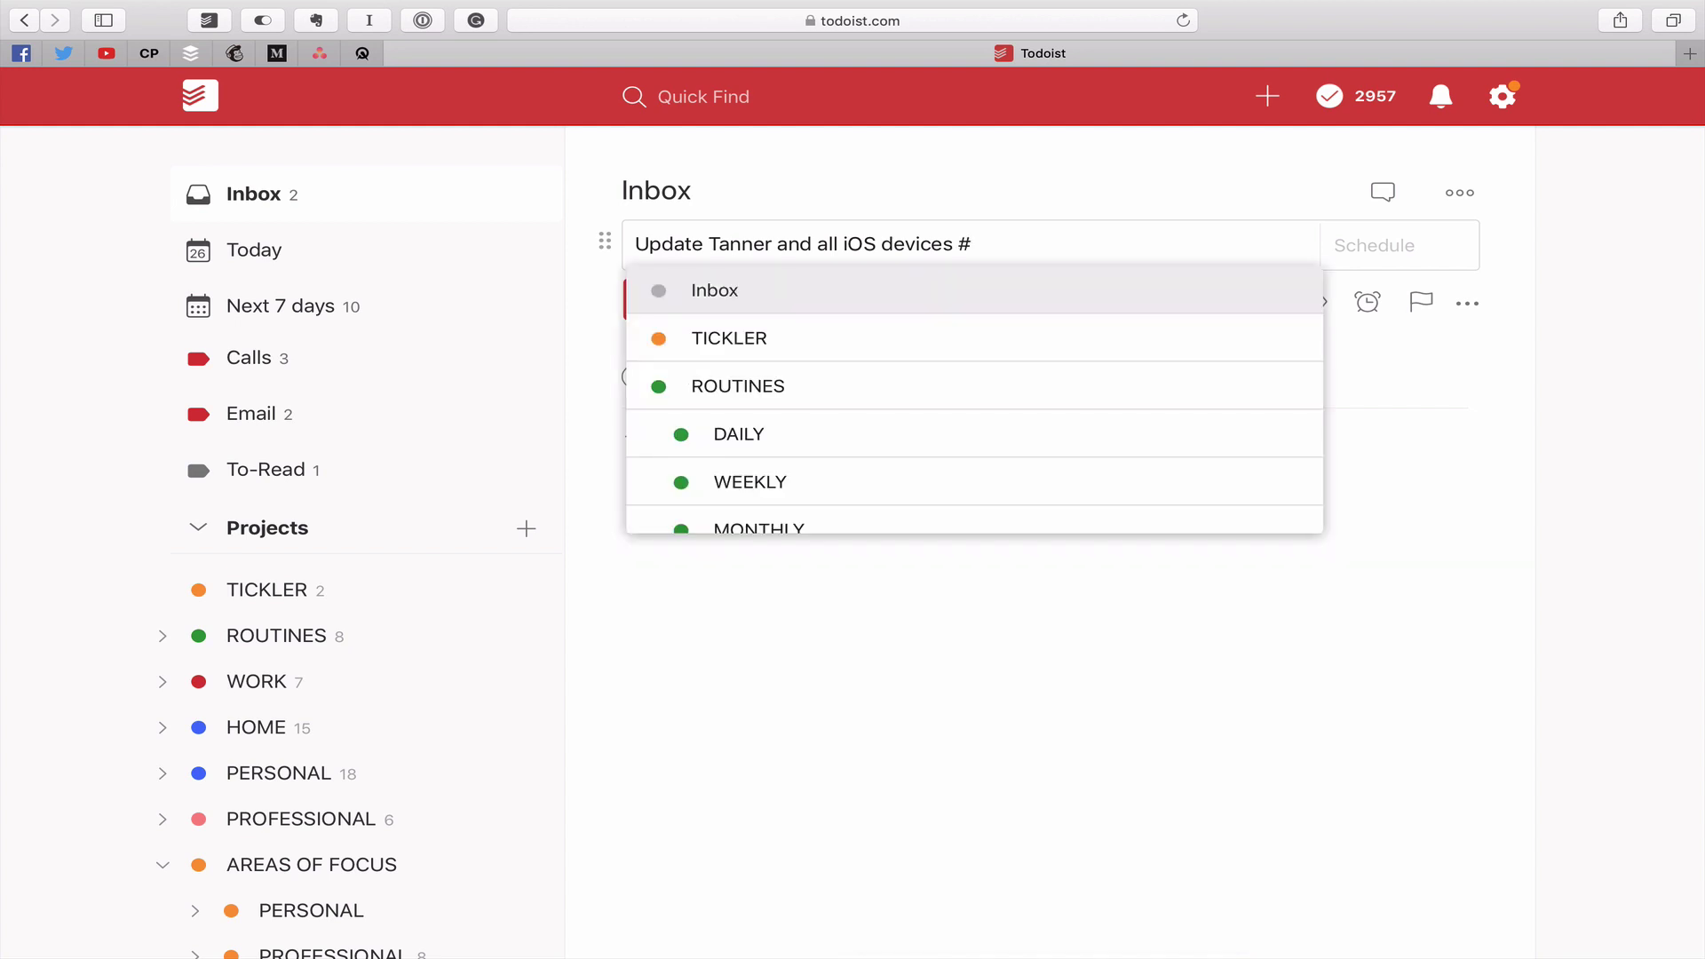
text(si)
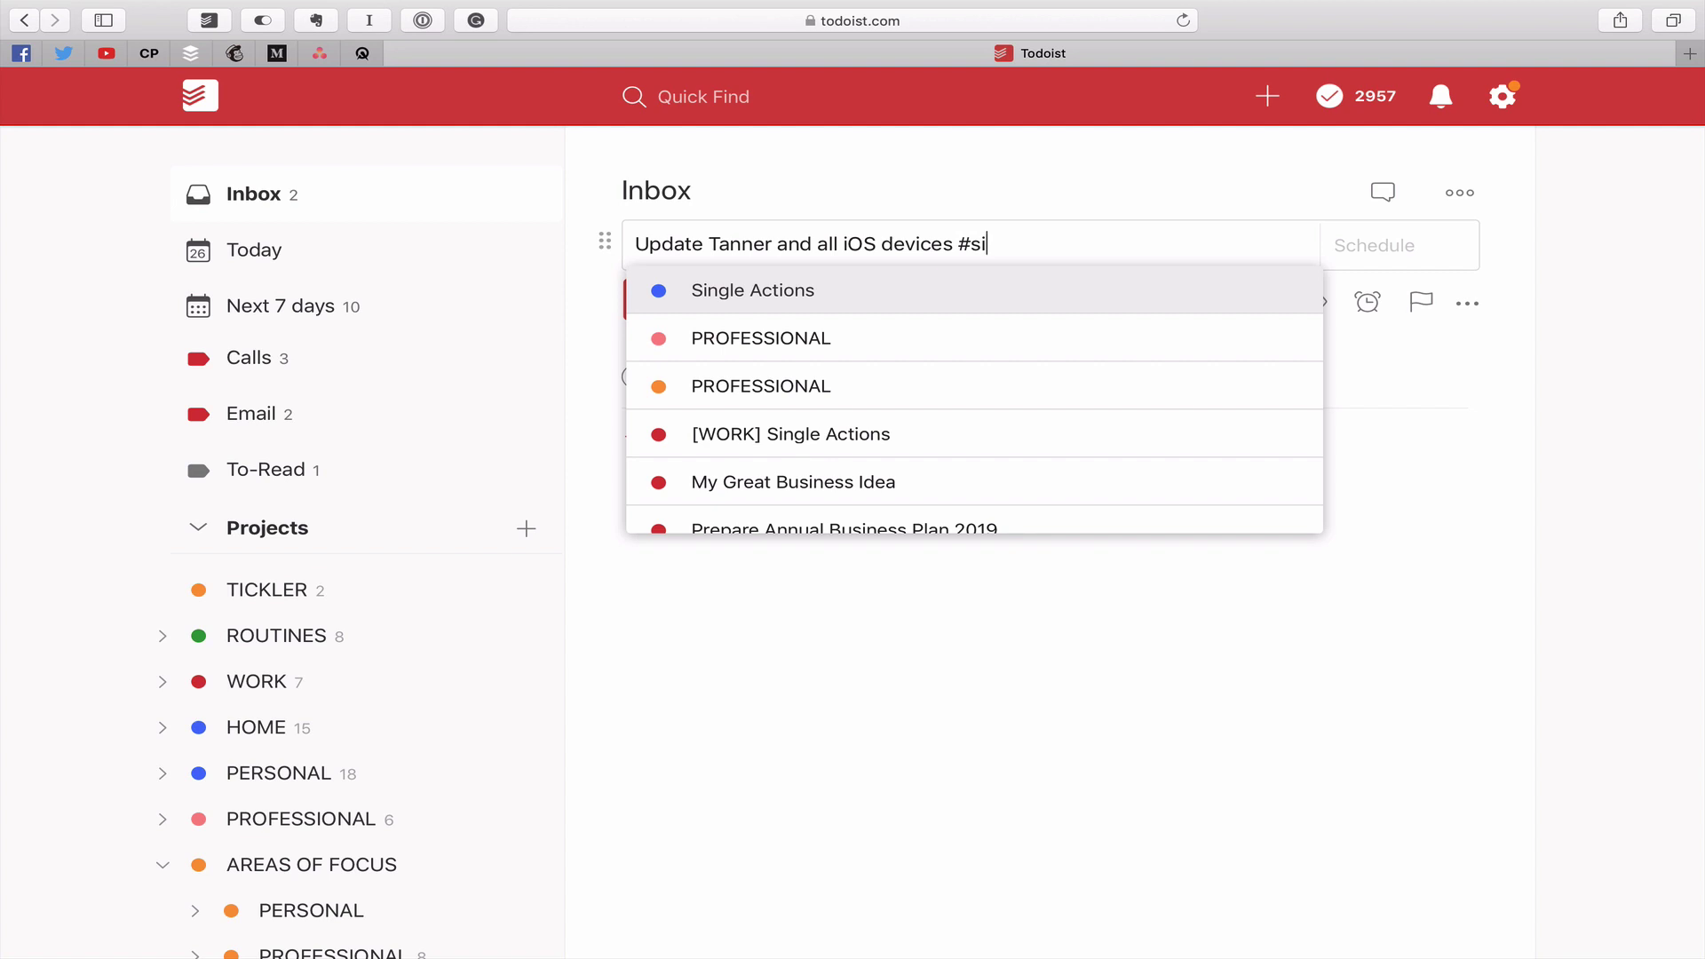
key(Return)
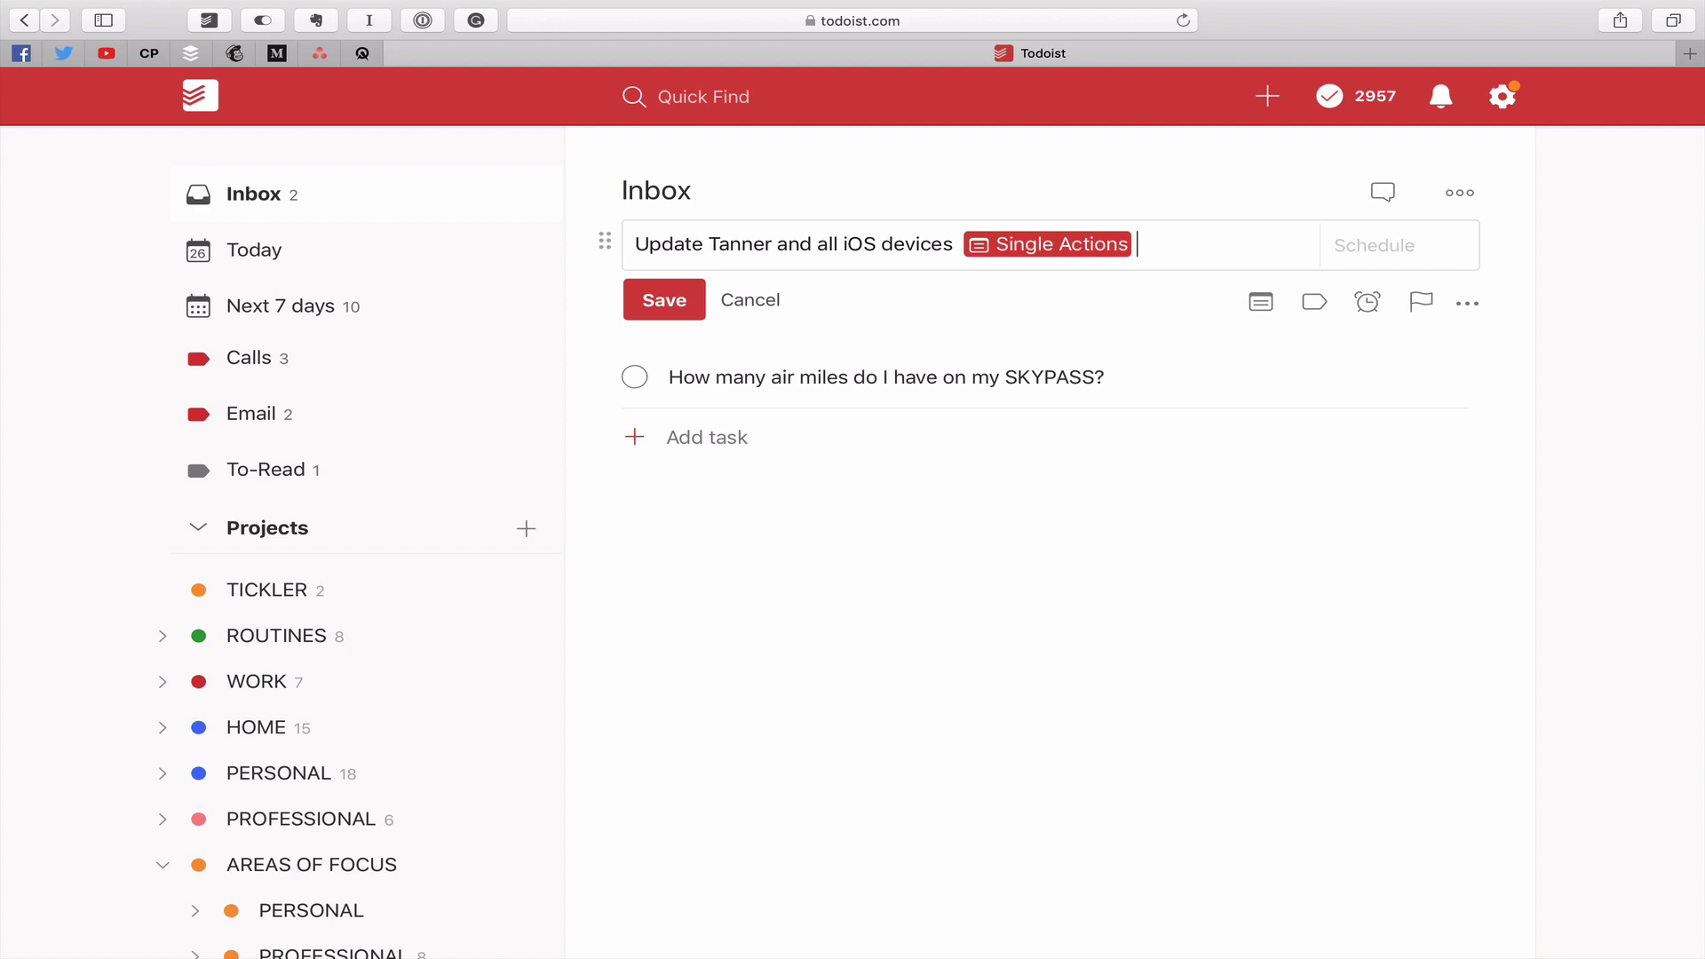
key(Return)
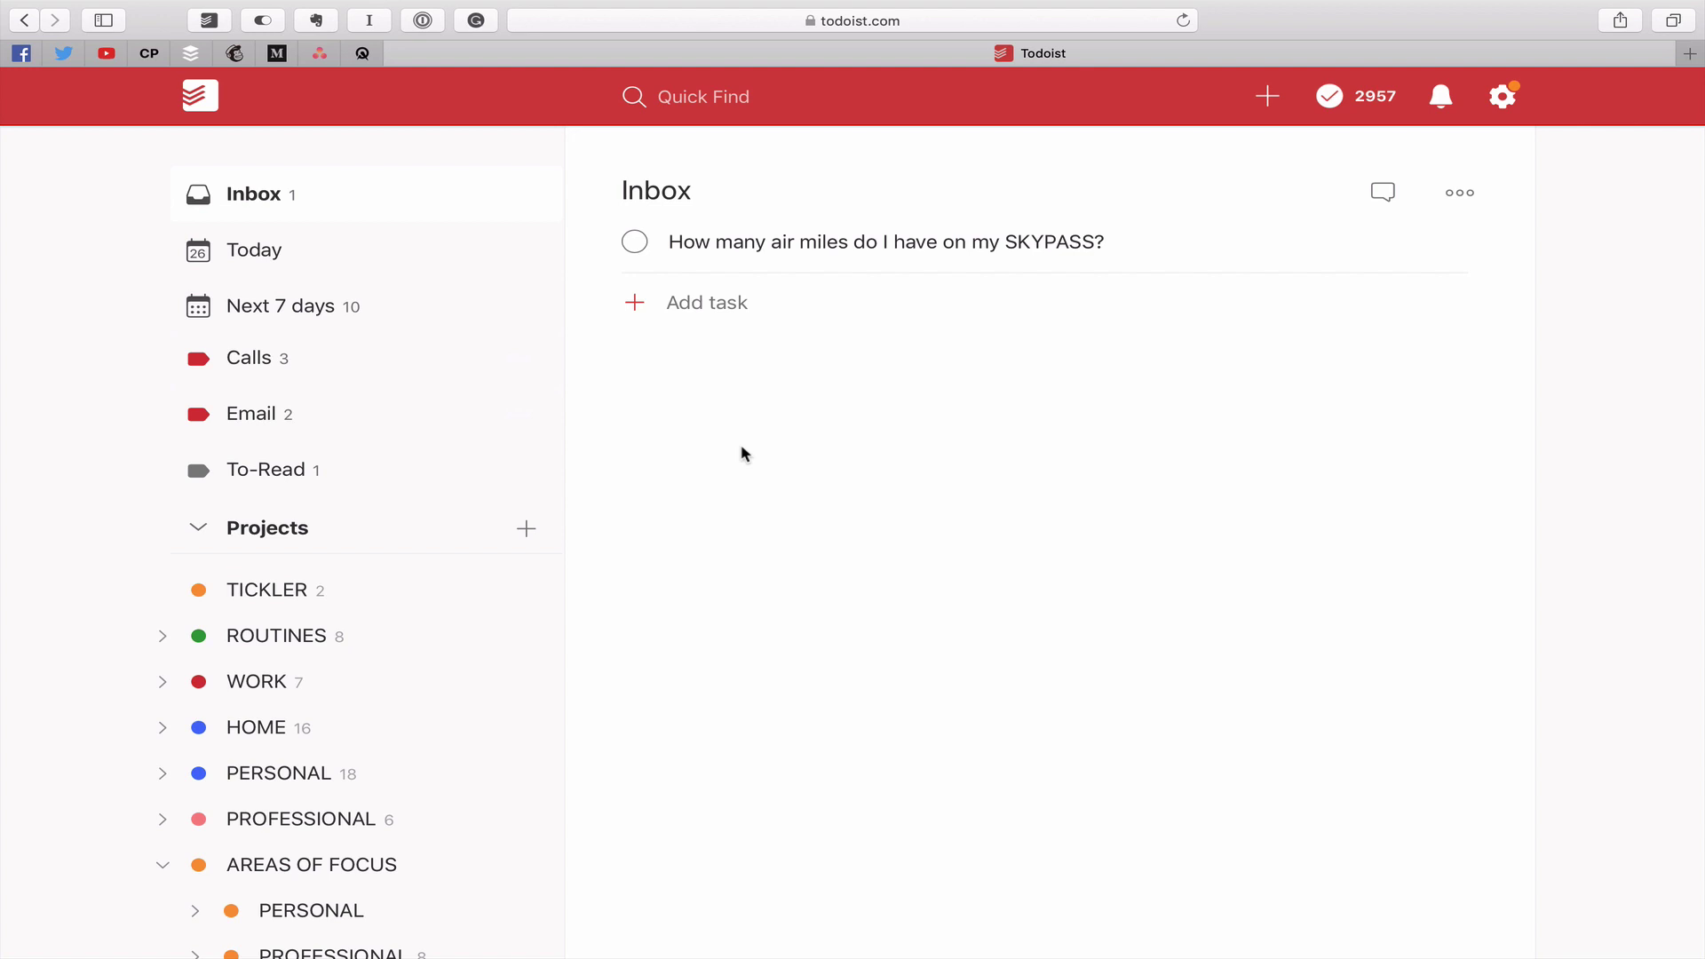
Label the SKYPASS air miles task Online, assign it to the first 2019 Summer Holiday project offered, and save it
click(1162, 260)
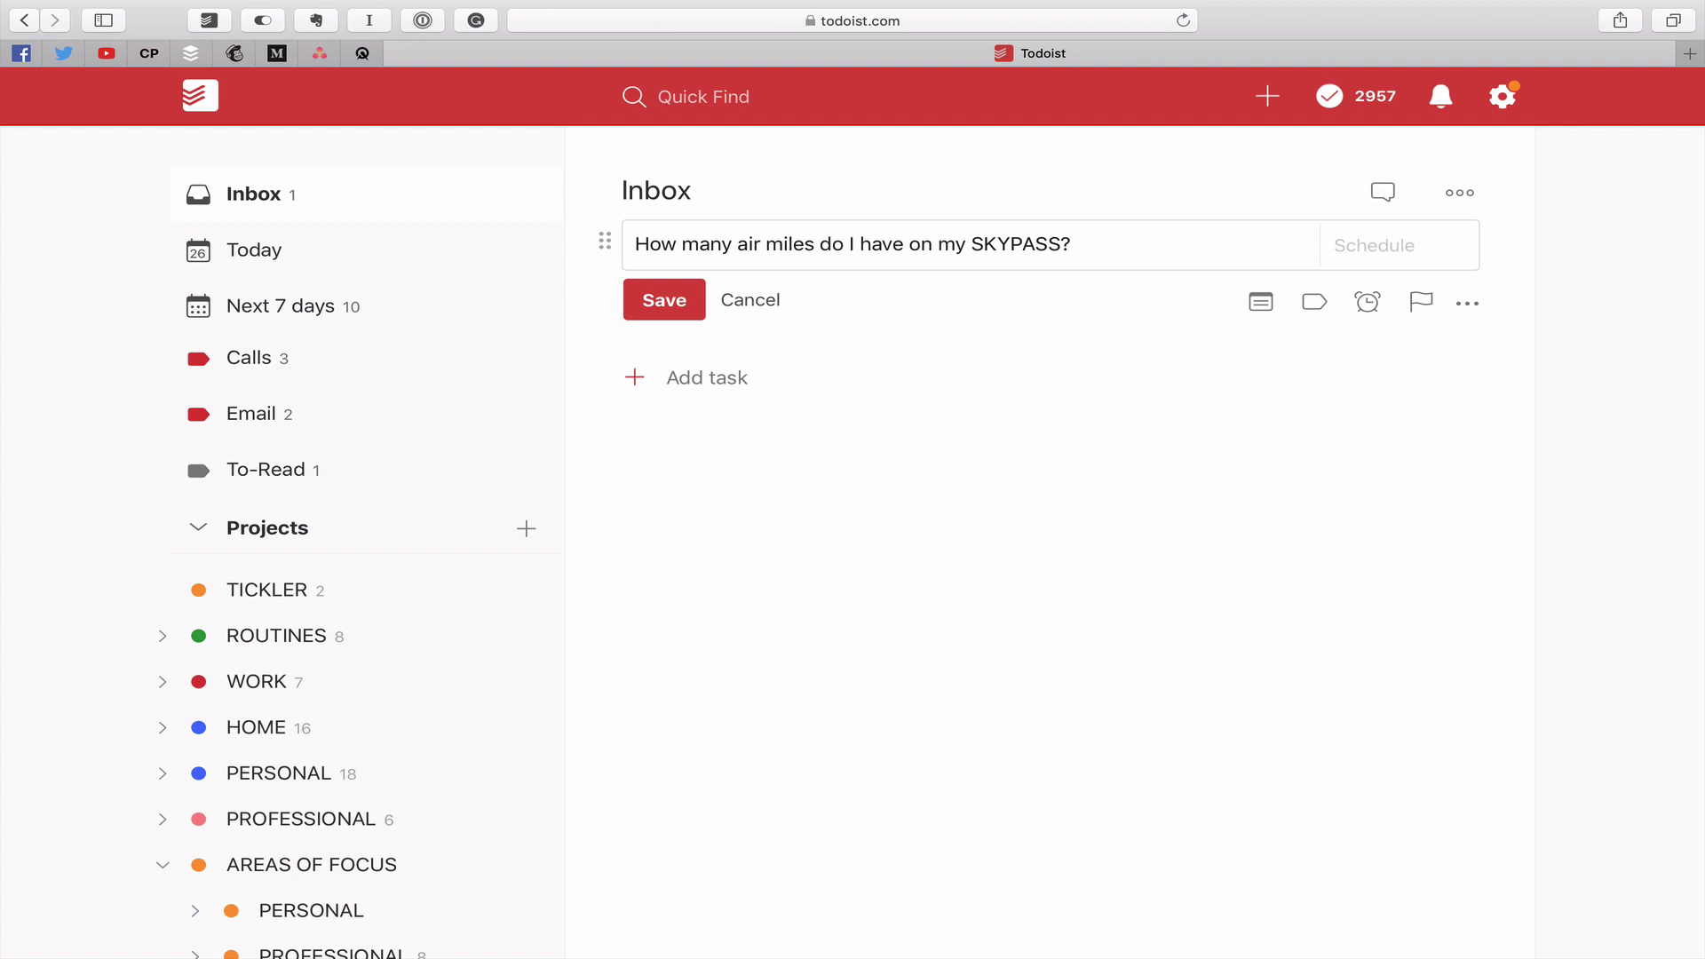
text(@on)
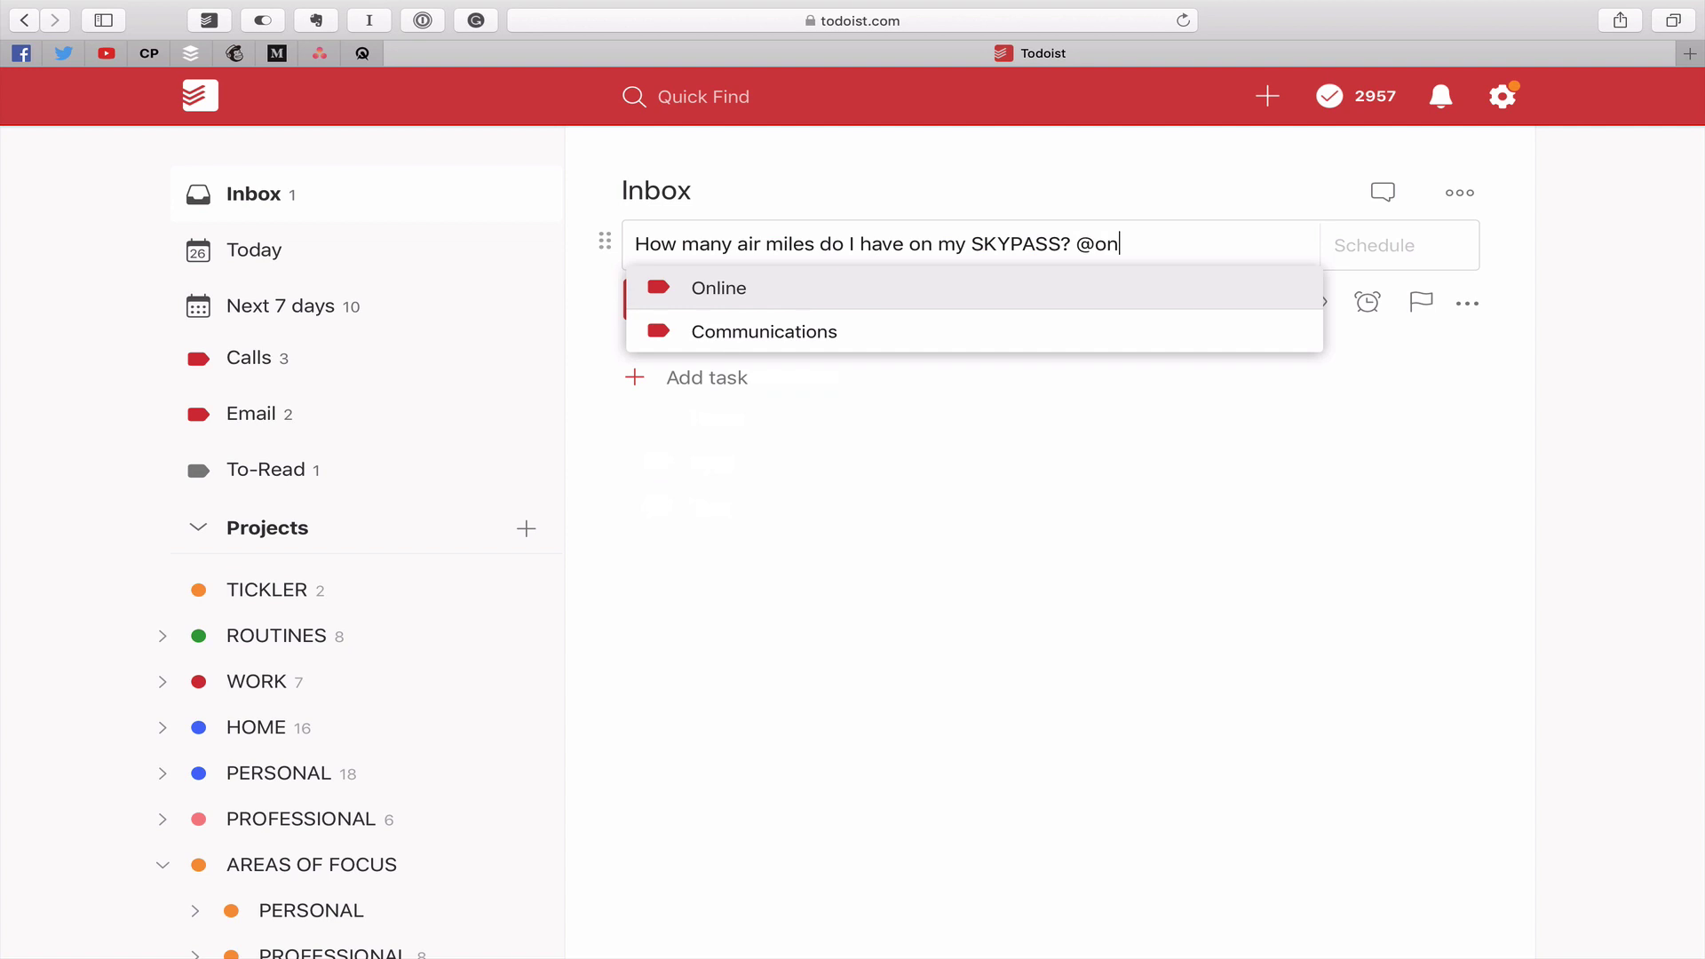
key(Return)
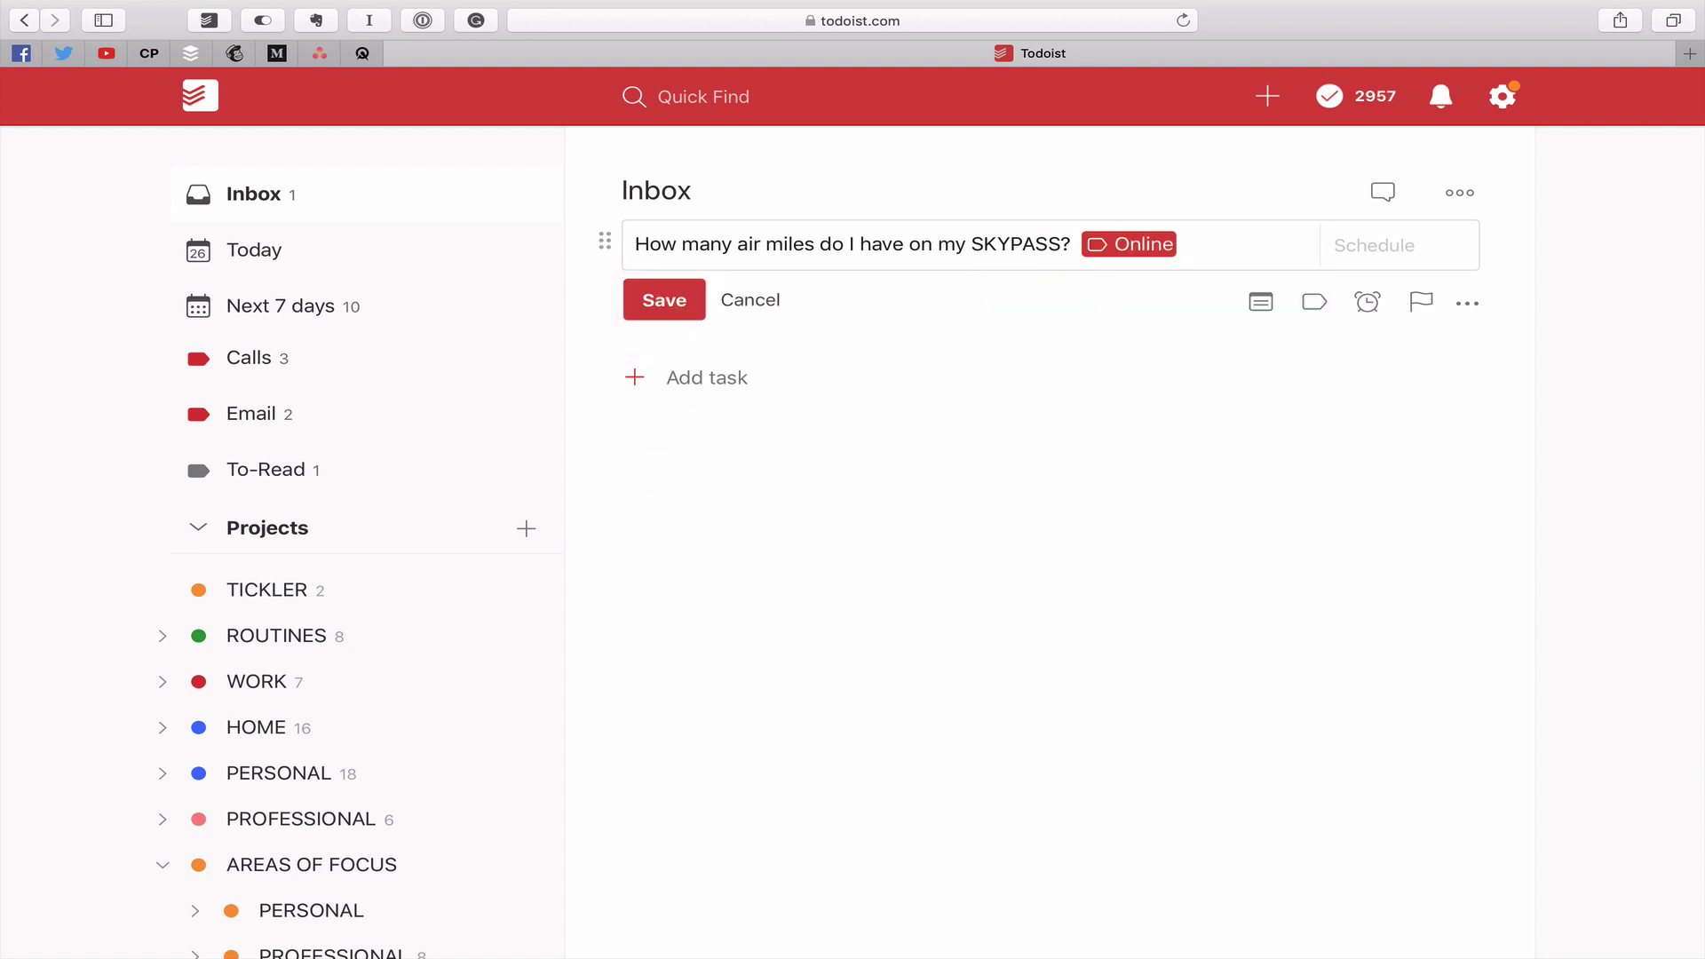
text(#2019)
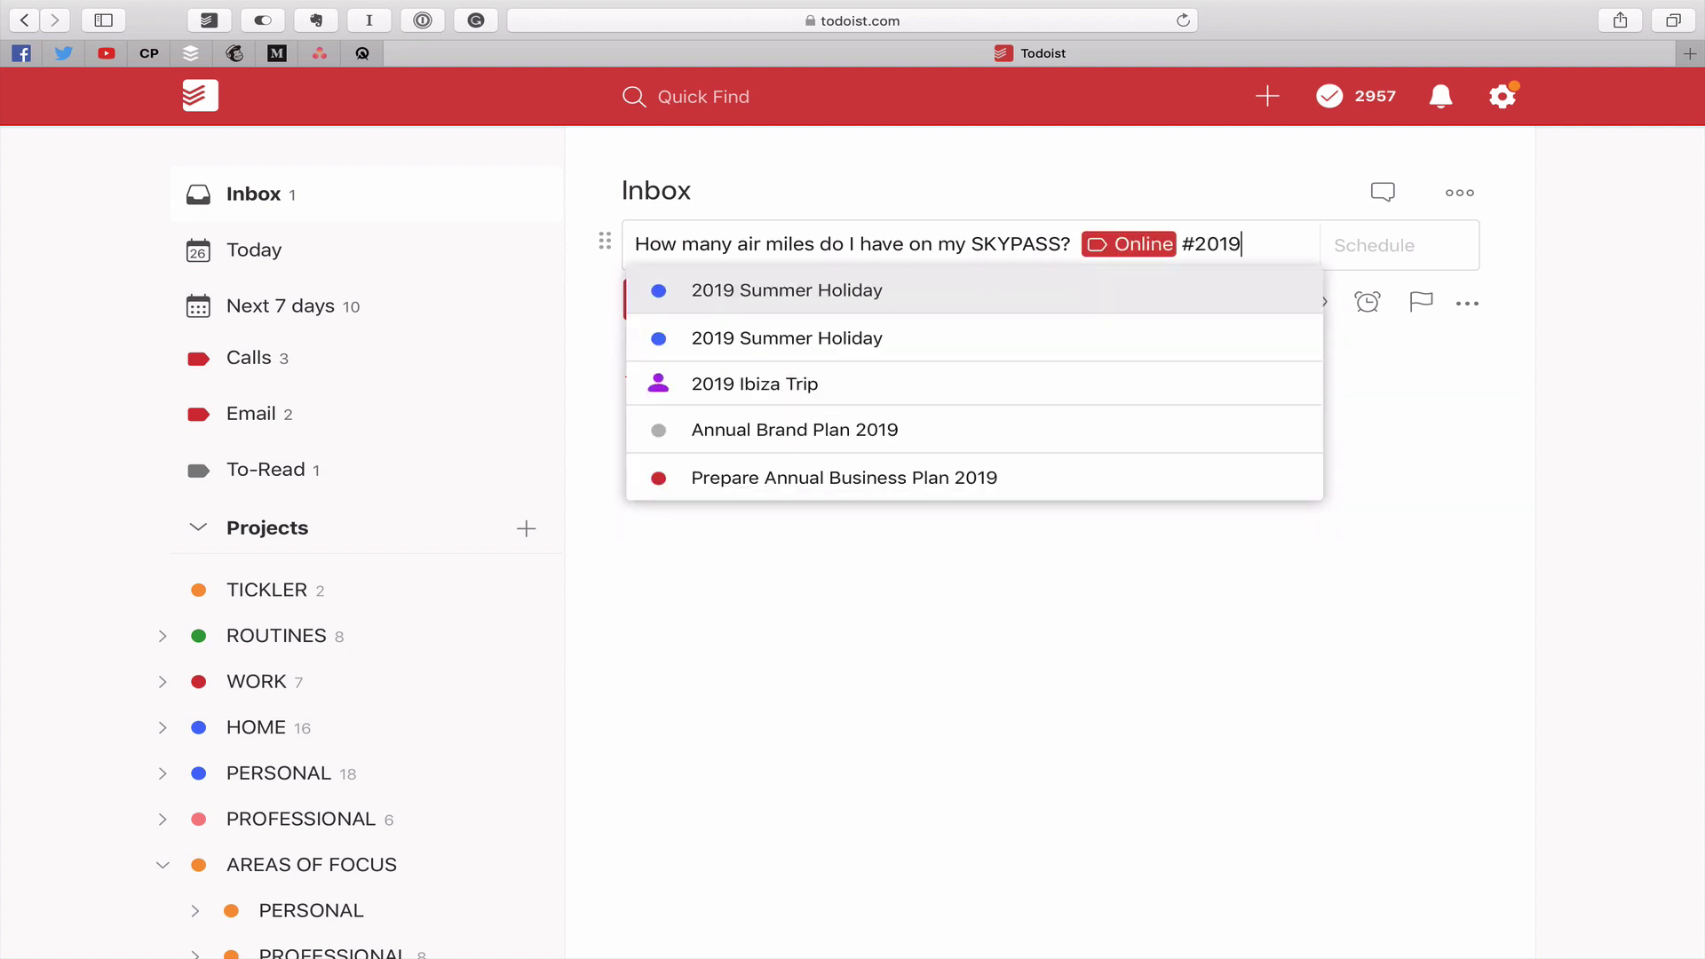
key(Return)
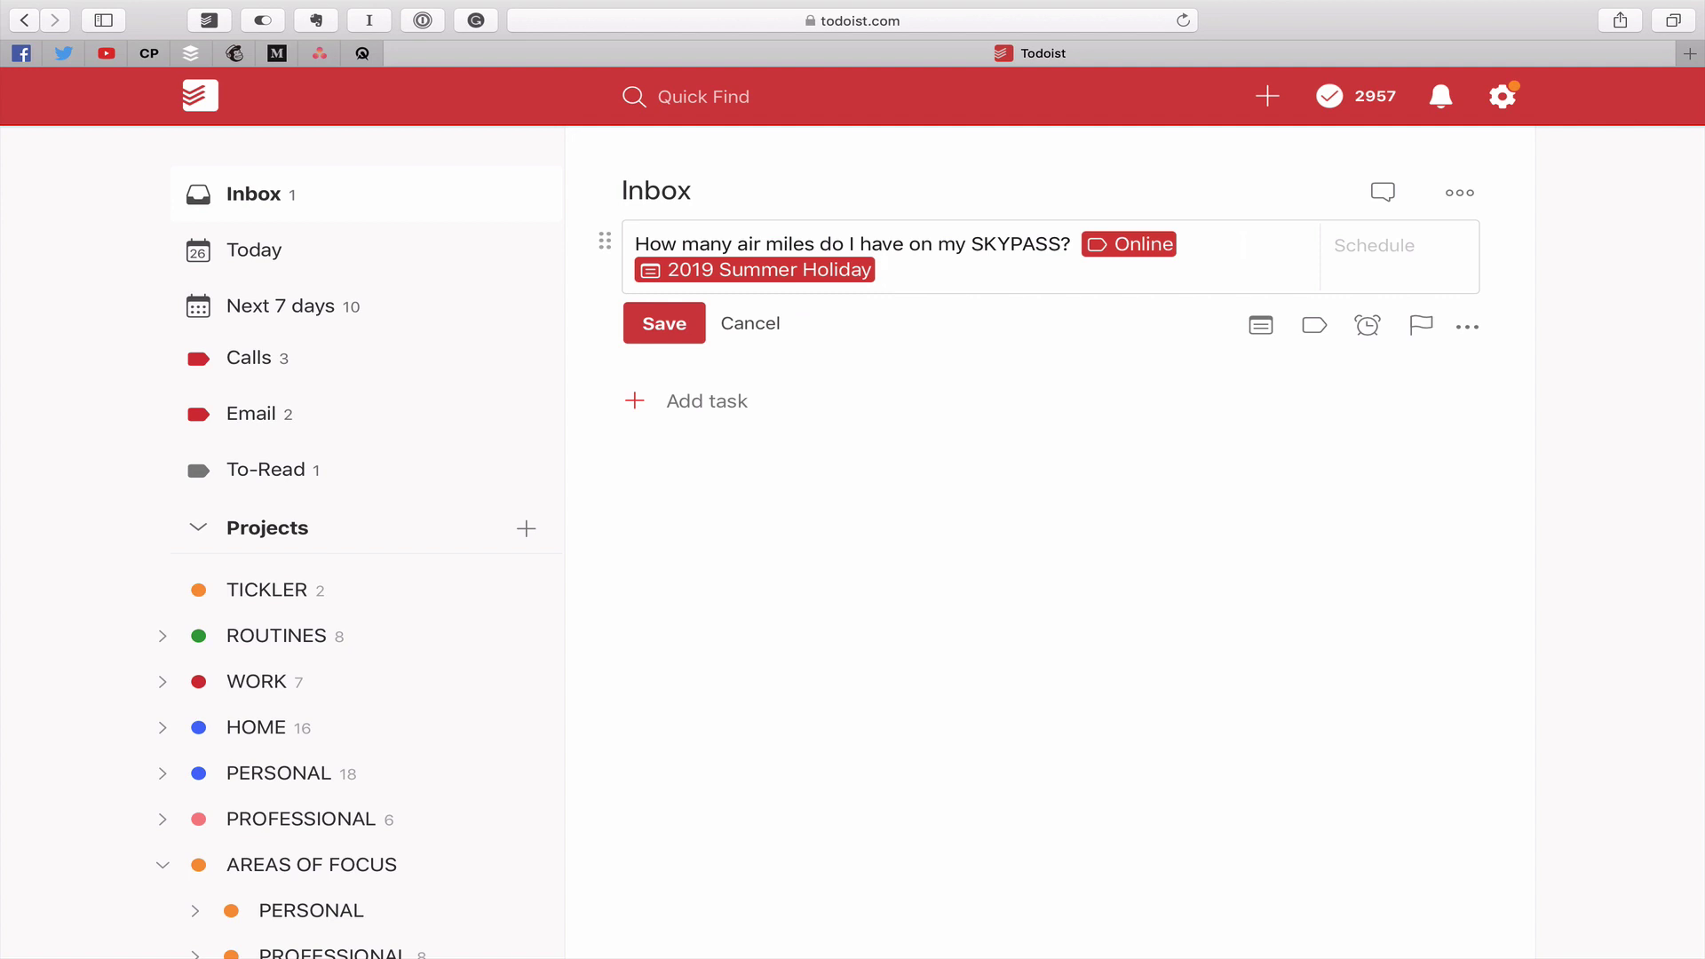
key(Return)
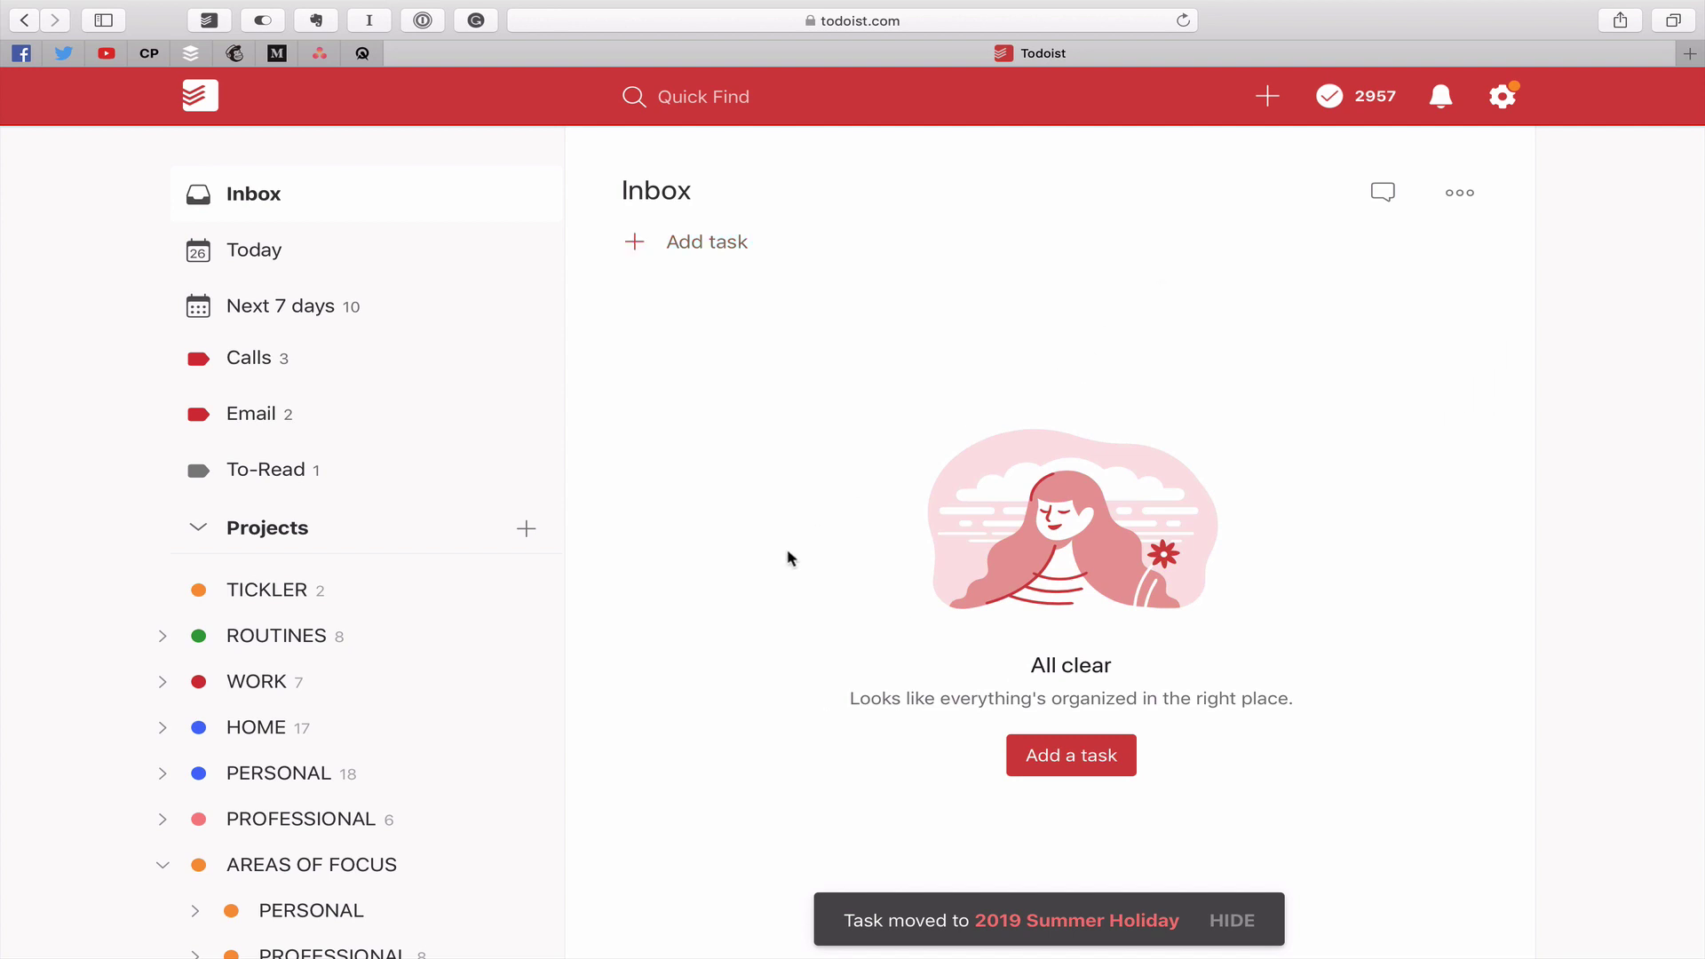
Collapse the Projects list
click(198, 527)
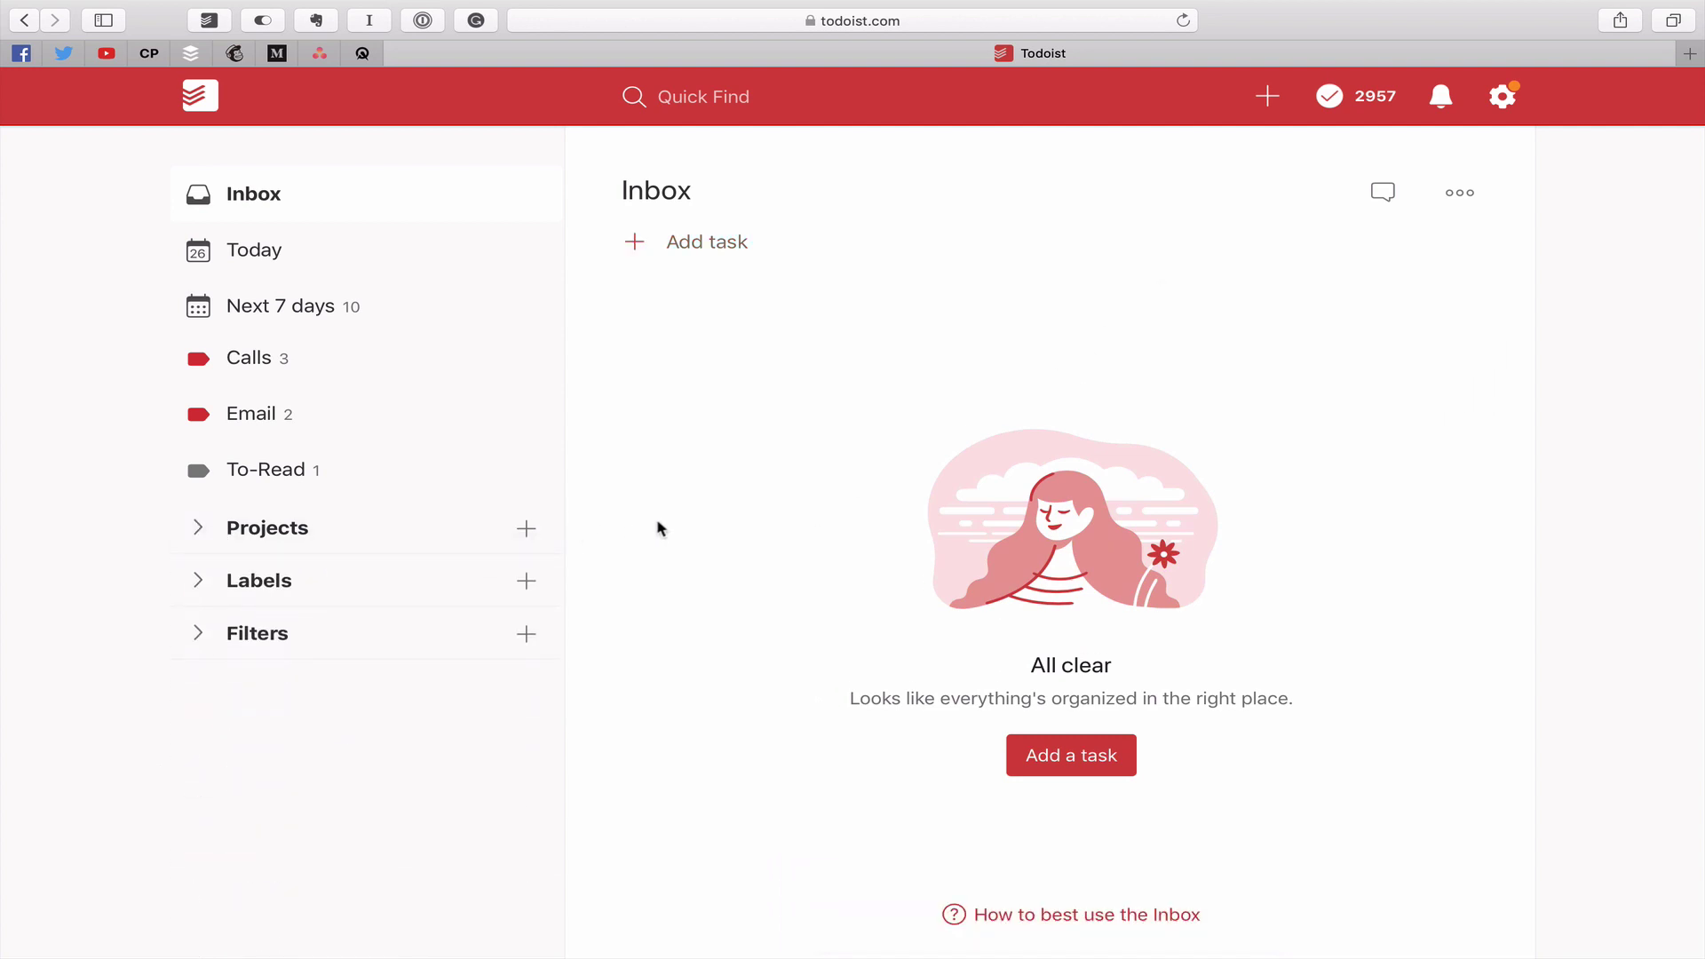